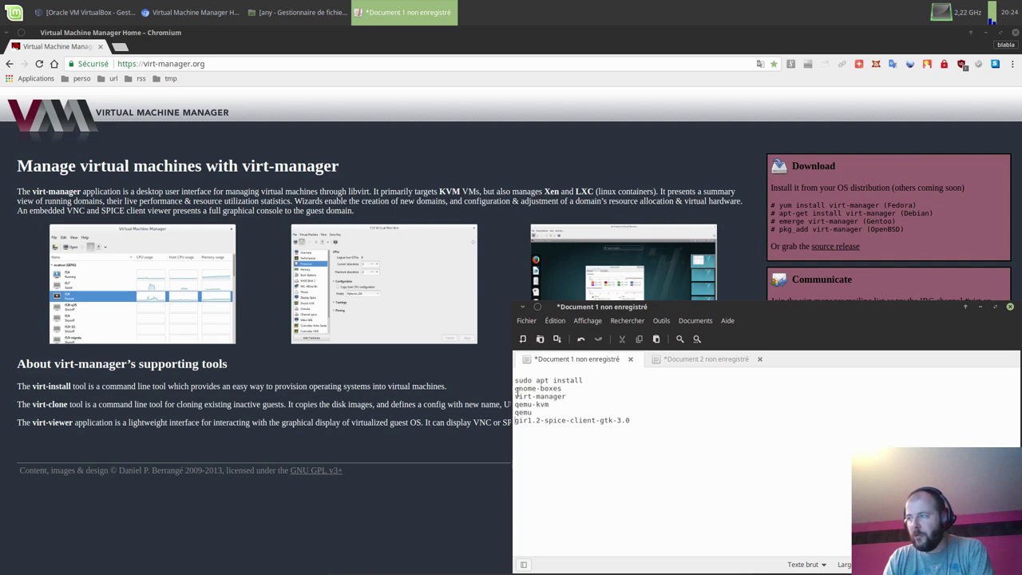
Review the package names listed under sudo apt install, from gnome-boxes to gir1.2-spice-client-gtk-3.0
{"action": "left_click_drag", "start_coordinate": [515, 389], "coordinate": [558, 424]}
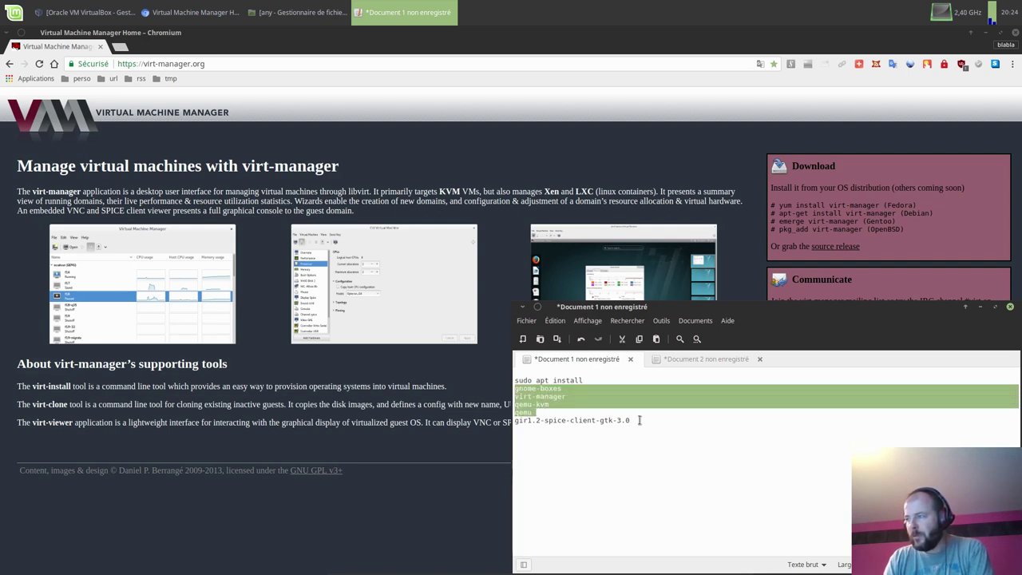
{"action": "left_click_drag", "start_coordinate": [636, 421], "coordinate": [516, 422]}
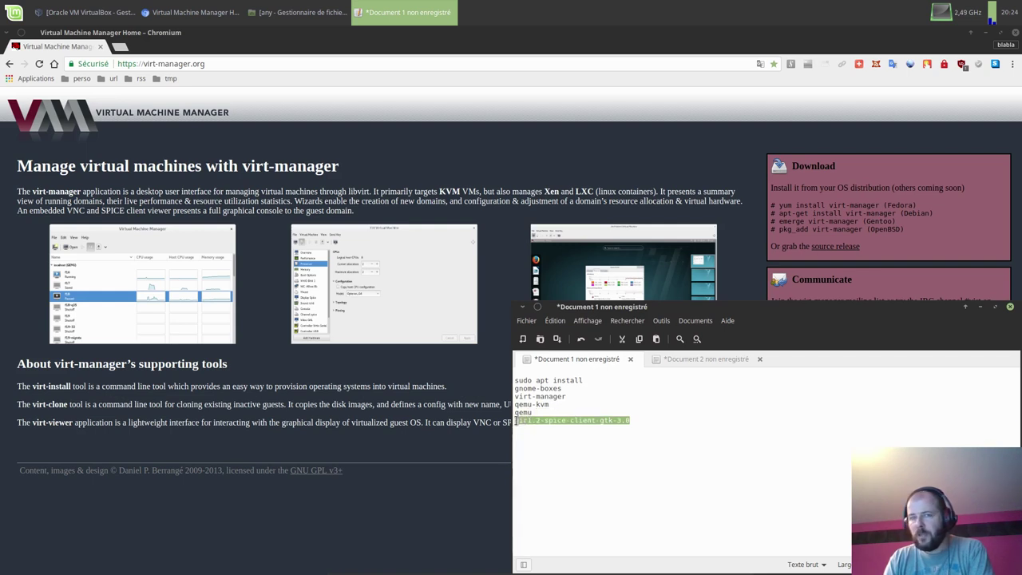
{"action": "left_click", "coordinate": [709, 416]}
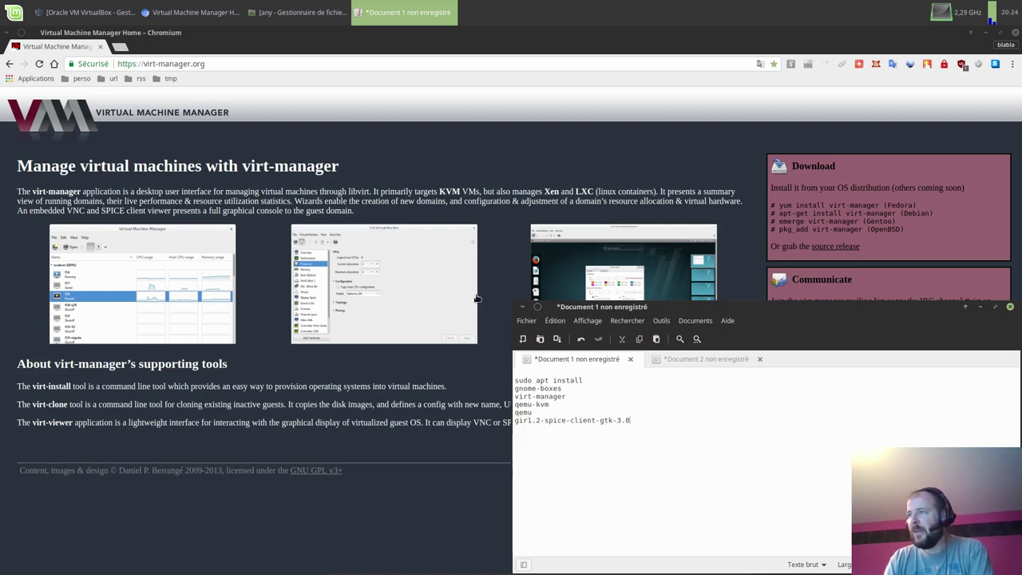
Switch to VirtualBox, start the linuxmint-18.2-xfce-64bit.iso machine and log in with the account password
{"action": "left_click", "coordinate": [97, 21]}
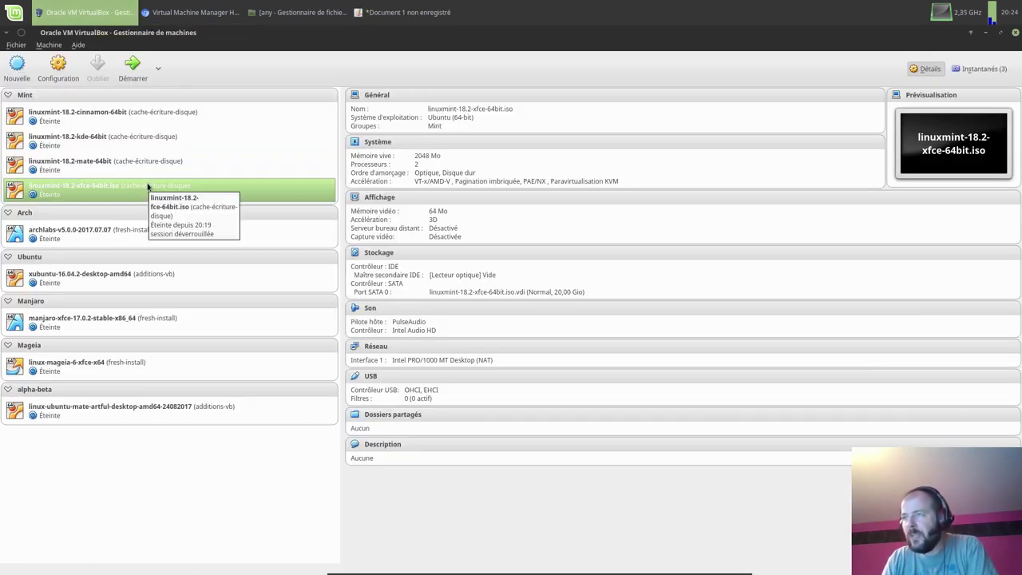
{"action": "left_click", "coordinate": [132, 72]}
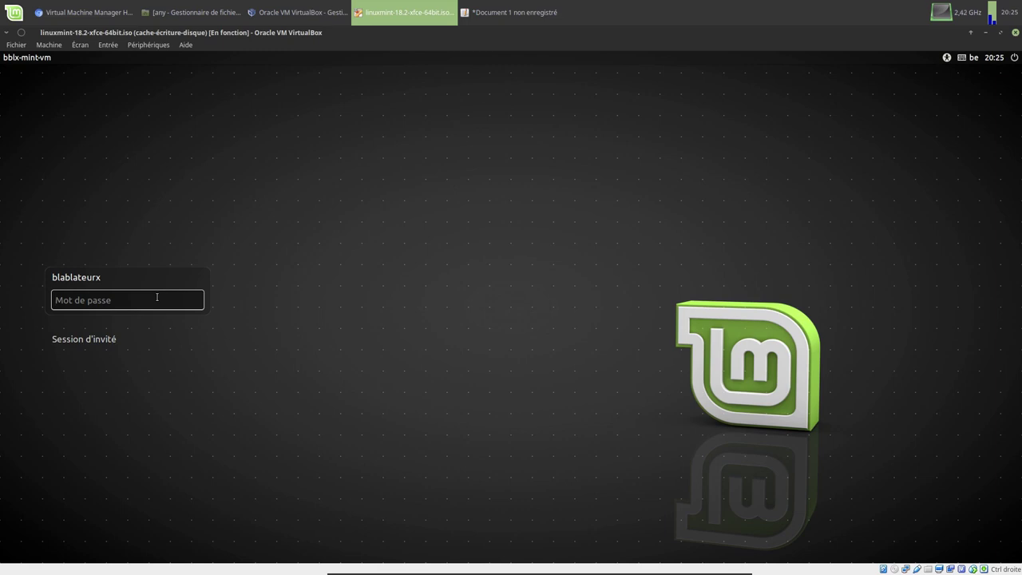
{"action": "type", "text": "••••••"}
{"action": "key", "text": "Return"}
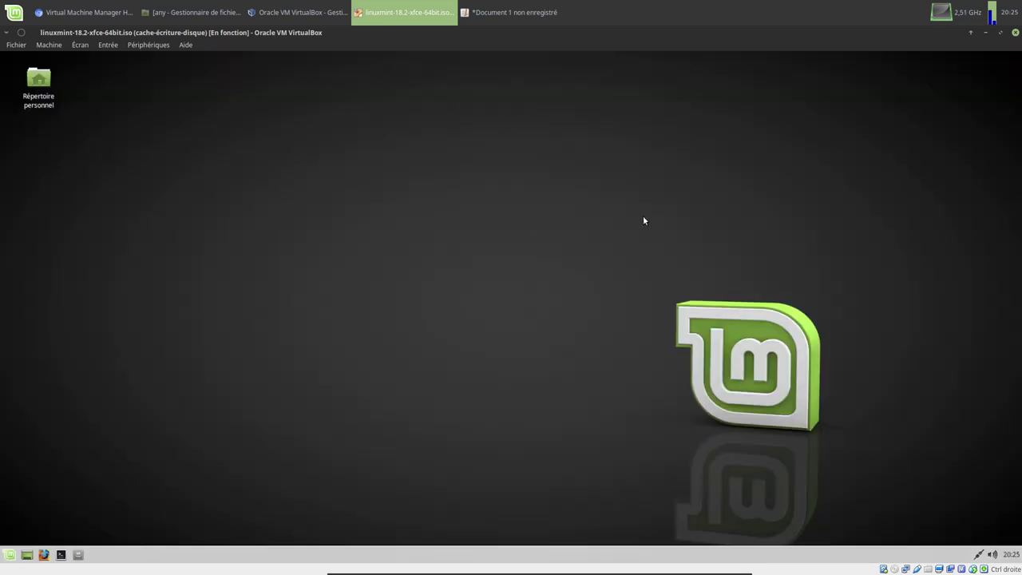
Open the guest's update manager and accept the policy "Me laisser réviser les mises à jour sensibles"
{"action": "left_click", "coordinate": [995, 555]}
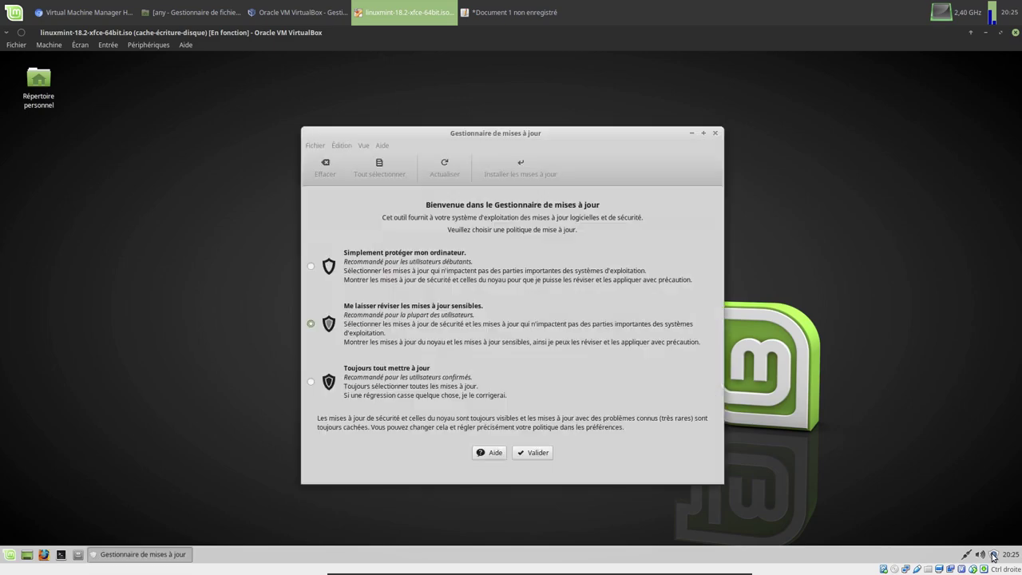
{"action": "left_click", "coordinate": [538, 452]}
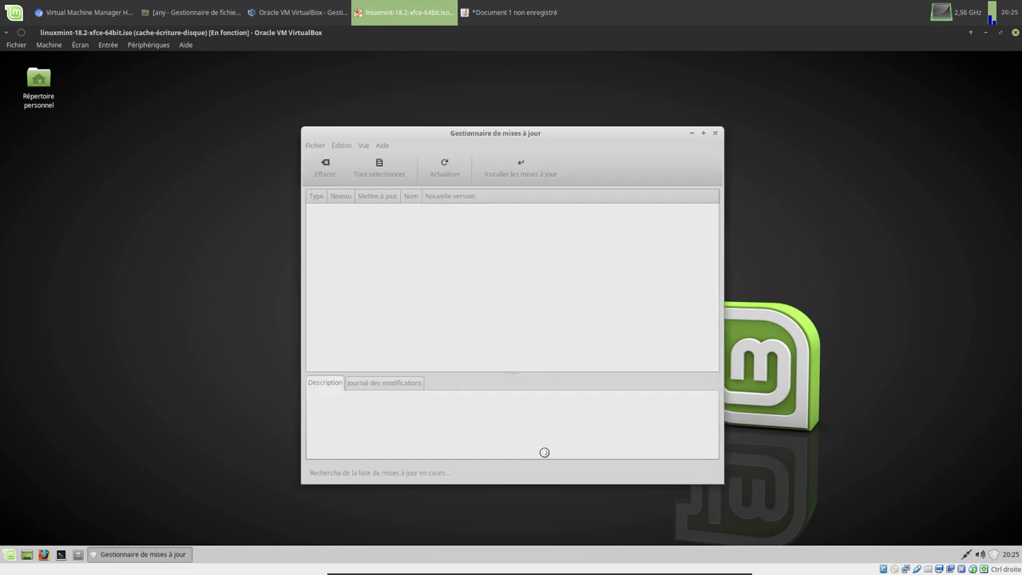
In the update manager preferences, enable closing the window after updates are applied and disable local mirror suggestions
{"action": "left_click", "coordinate": [343, 147]}
{"action": "left_click", "coordinate": [346, 158]}
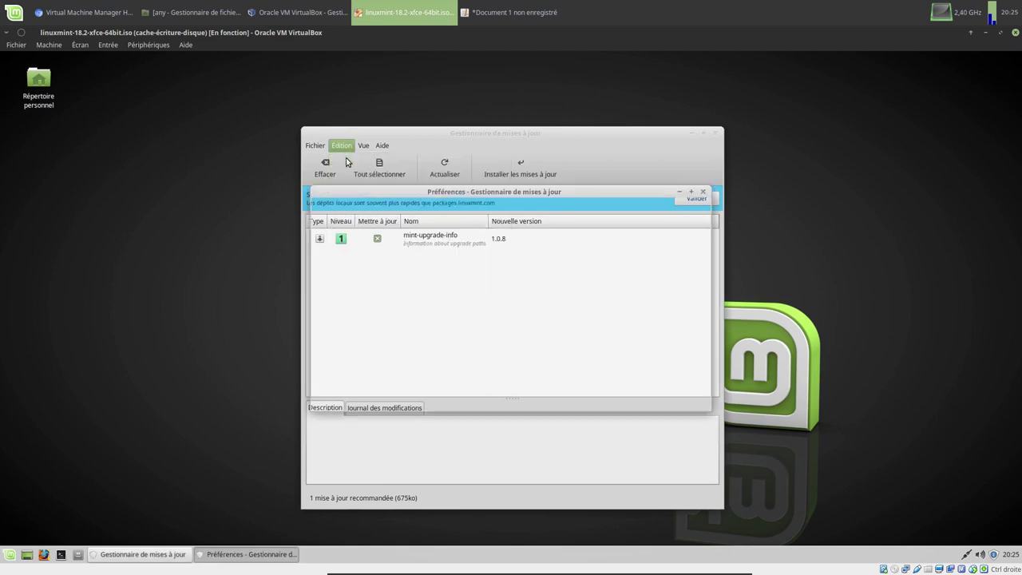
{"action": "left_click", "coordinate": [359, 249]}
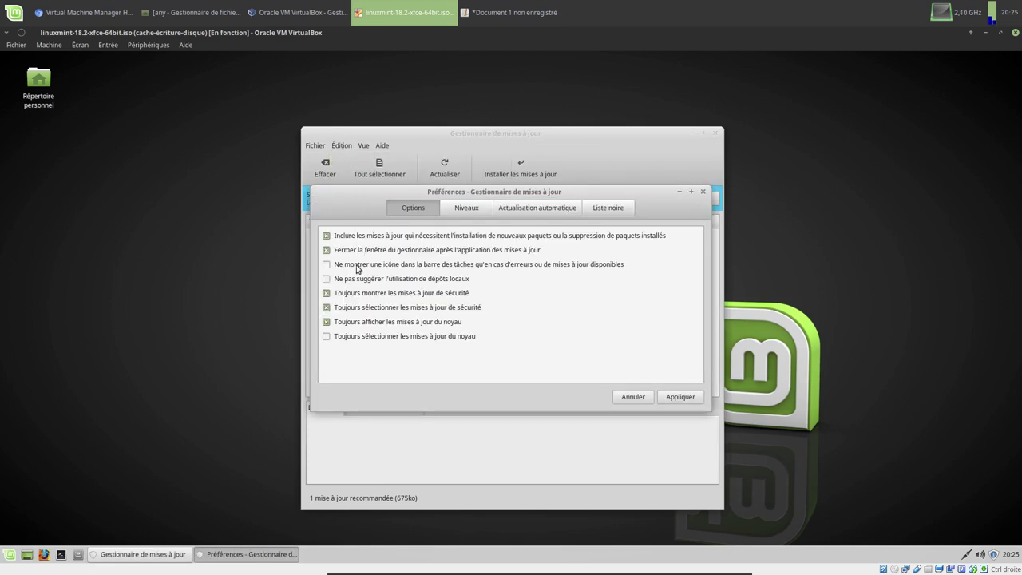
{"action": "left_click", "coordinate": [358, 279]}
{"action": "left_click", "coordinate": [668, 399]}
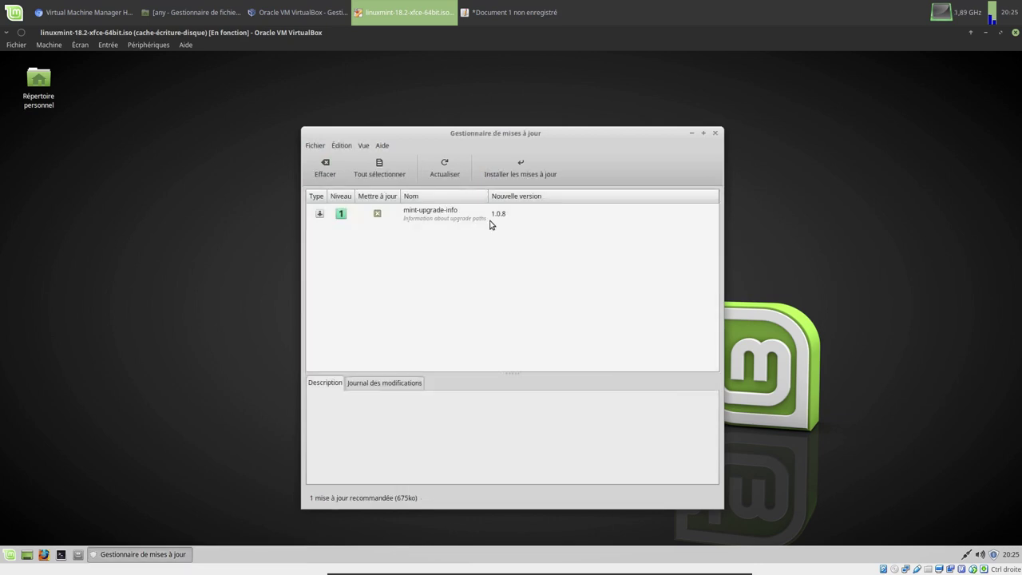
Refresh the available updates and install the mint-upgrade-info update, authenticating with the account password
{"action": "left_click", "coordinate": [446, 172]}
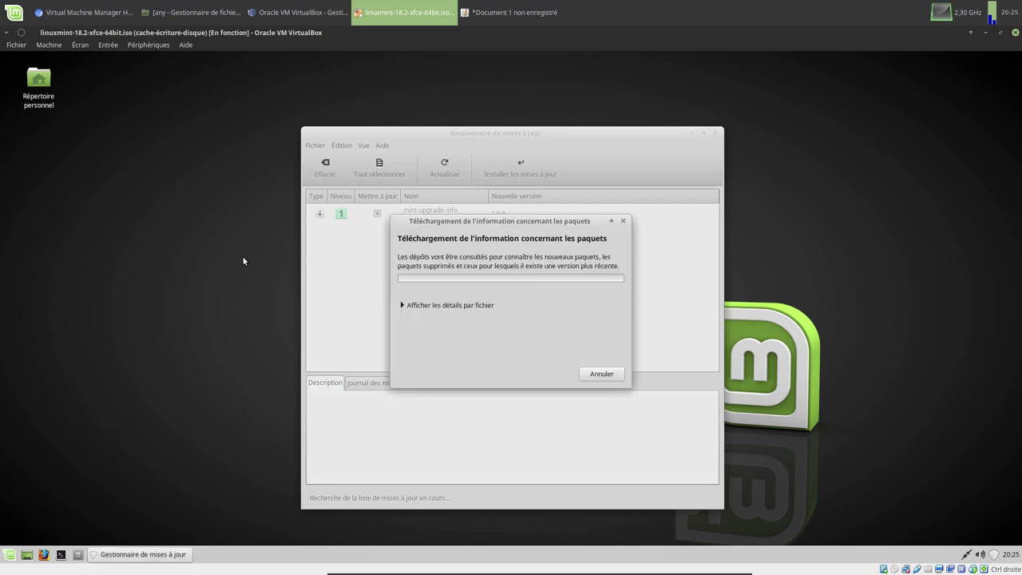
{"action": "left_click", "coordinate": [411, 308]}
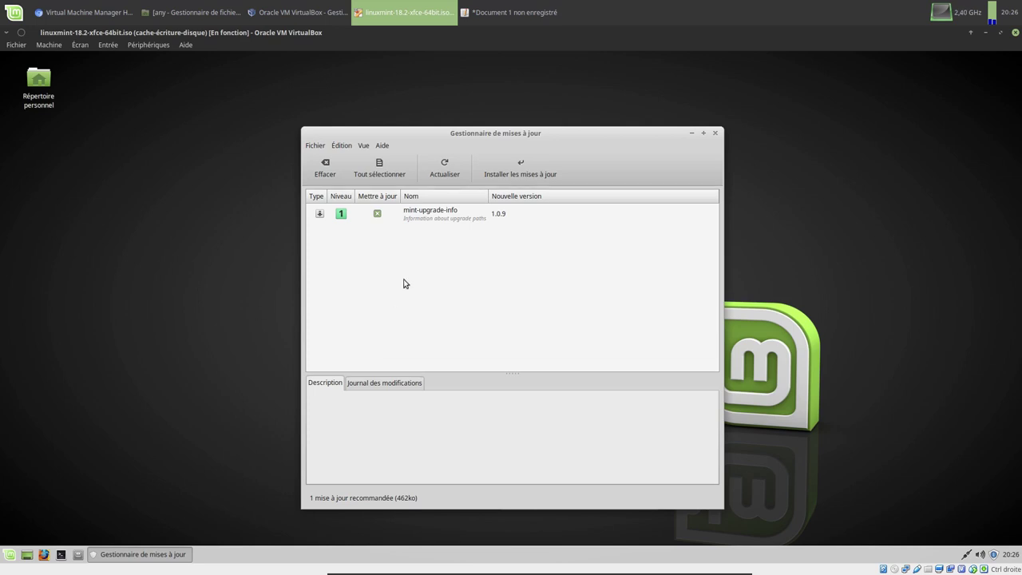
{"action": "left_click", "coordinate": [470, 216]}
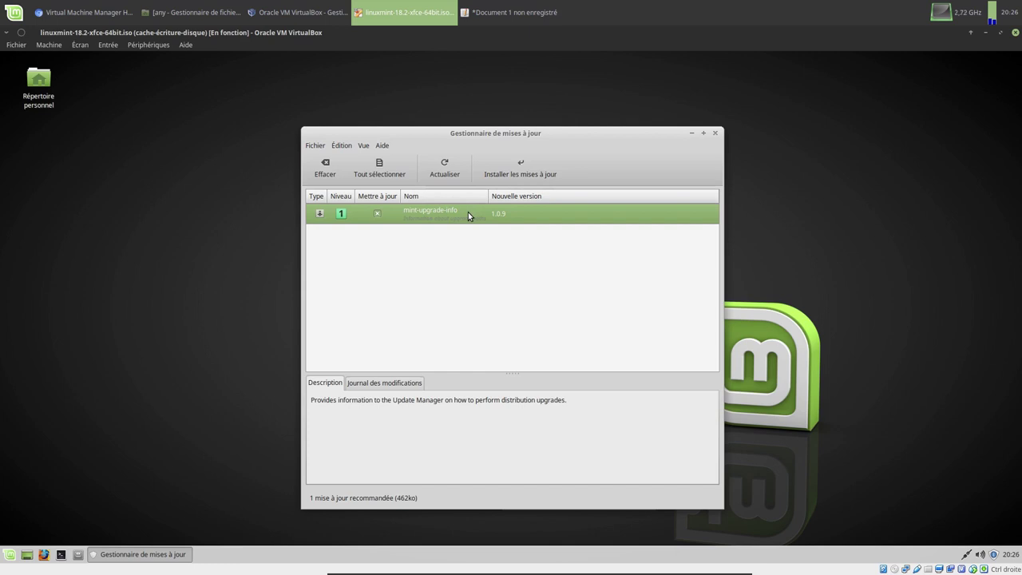
{"action": "left_click", "coordinate": [502, 176]}
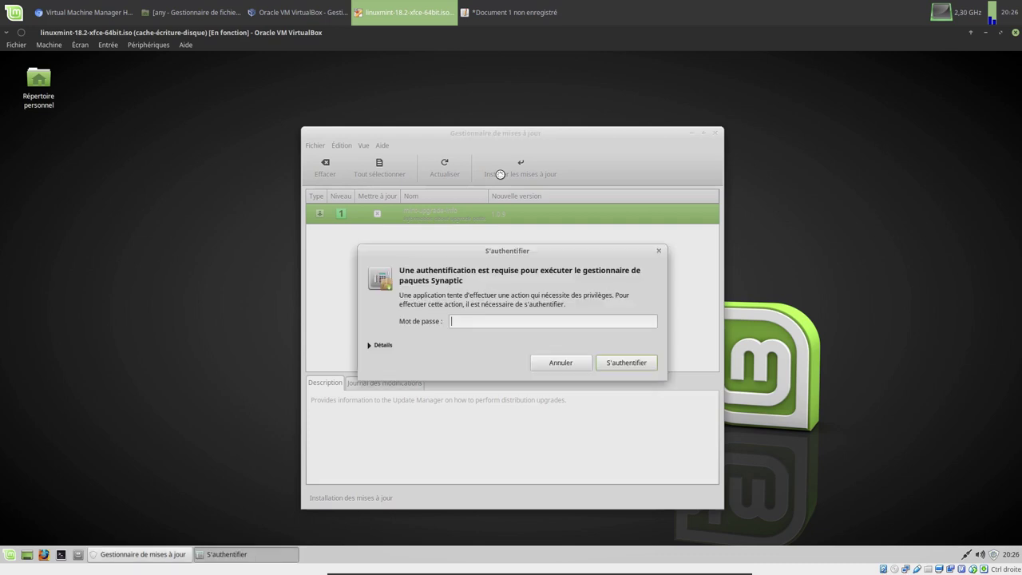
{"action": "type", "text": "••••••"}
{"action": "key", "text": "Return"}
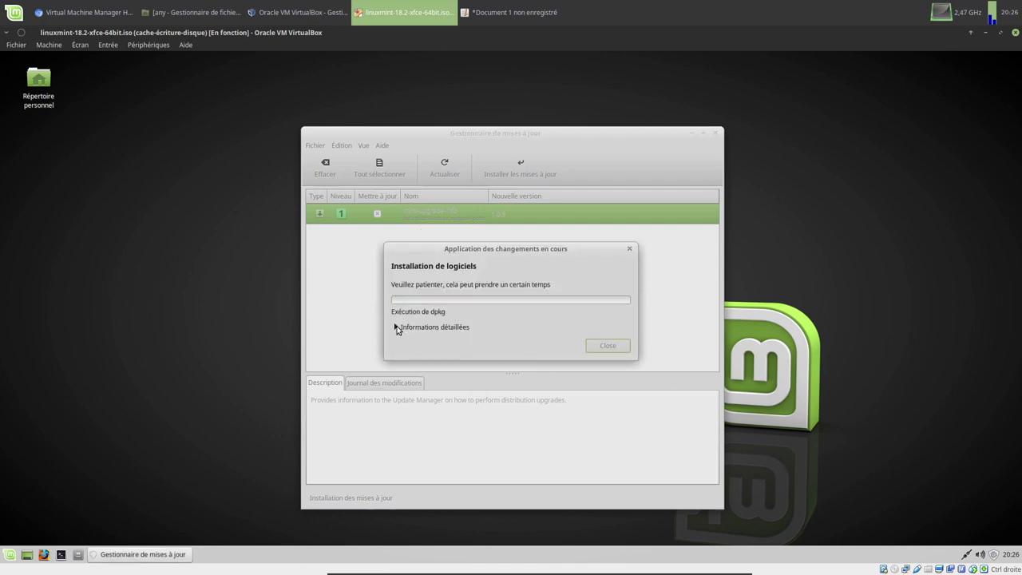
{"action": "left_click", "coordinate": [396, 327]}
{"action": "left_click_drag", "start_coordinate": [490, 256], "coordinate": [182, 214]}
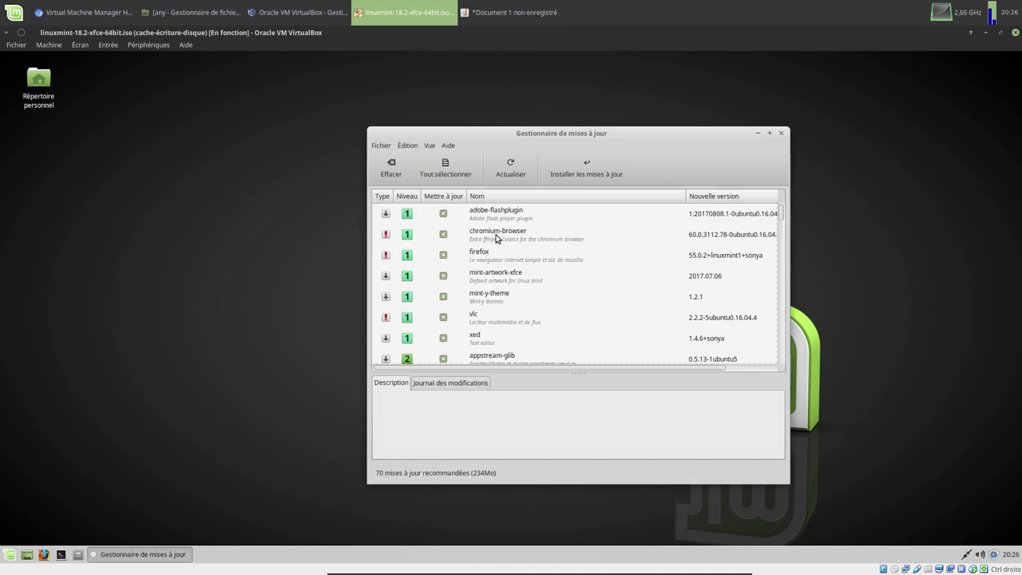
{"action": "left_click", "coordinate": [781, 135]}
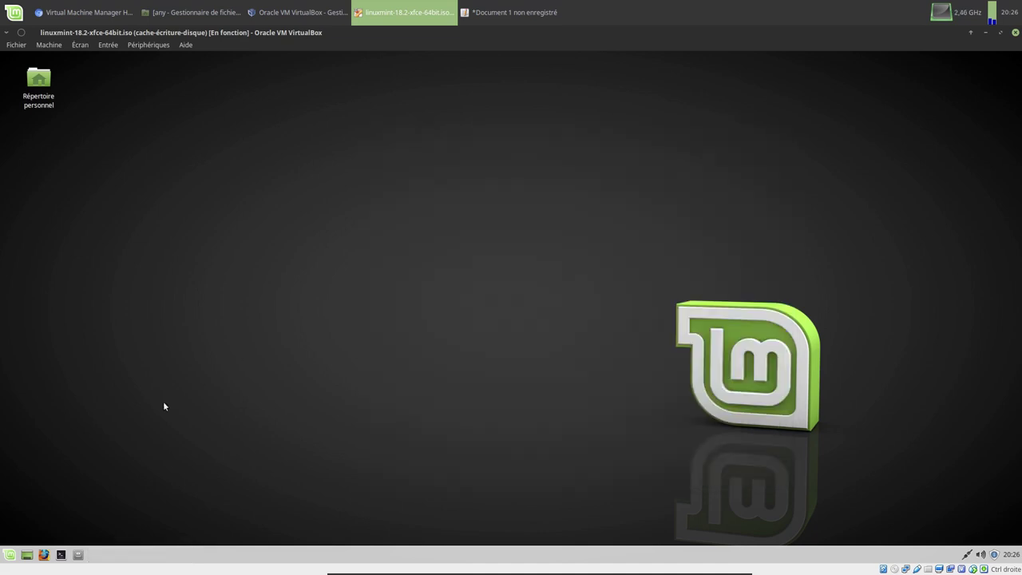
Launch the Gestionnaire de logiciels with the administrator password and maximize its window
{"action": "left_click", "coordinate": [11, 556]}
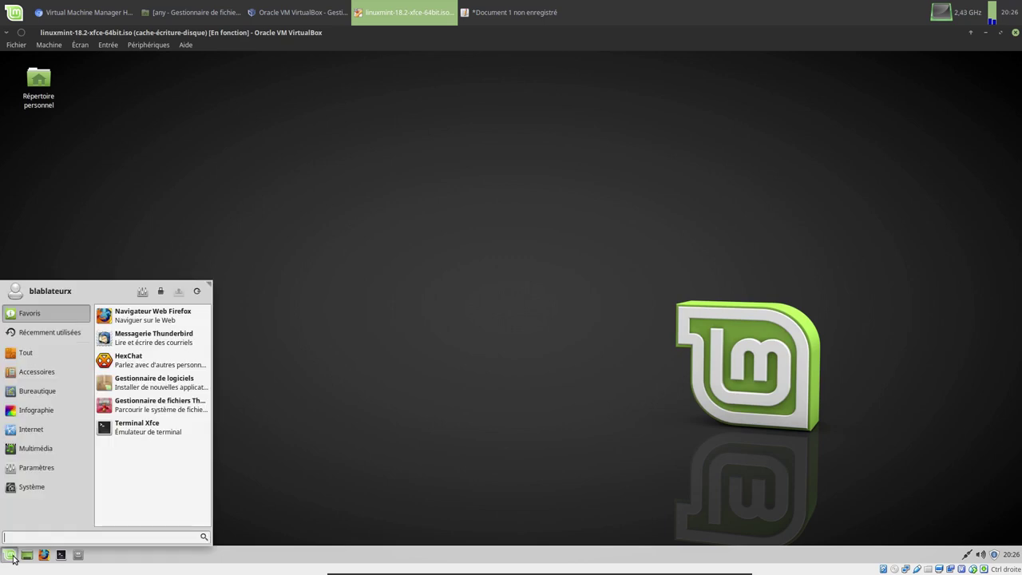
{"action": "type", "text": "lo"}
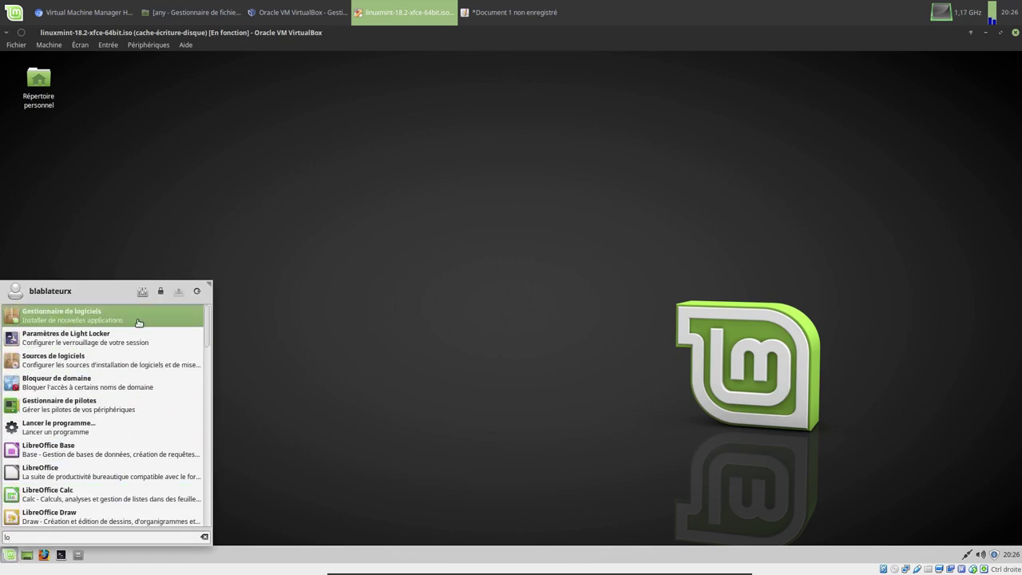
{"action": "left_click", "coordinate": [138, 323]}
{"action": "type", "text": "••••"}
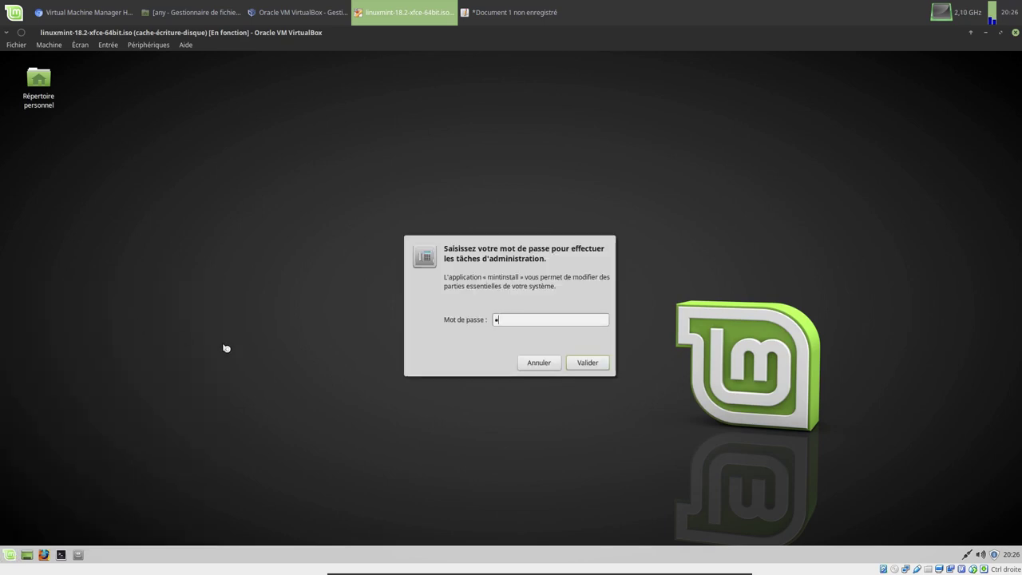
{"action": "type", "text": "••"}
{"action": "key", "text": "Return"}
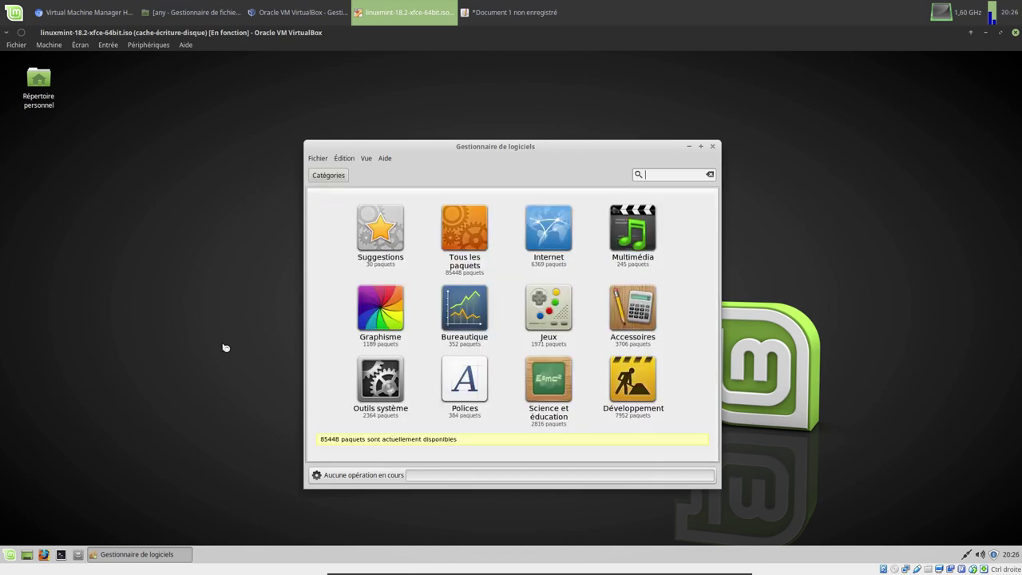
{"action": "left_click", "coordinate": [702, 148]}
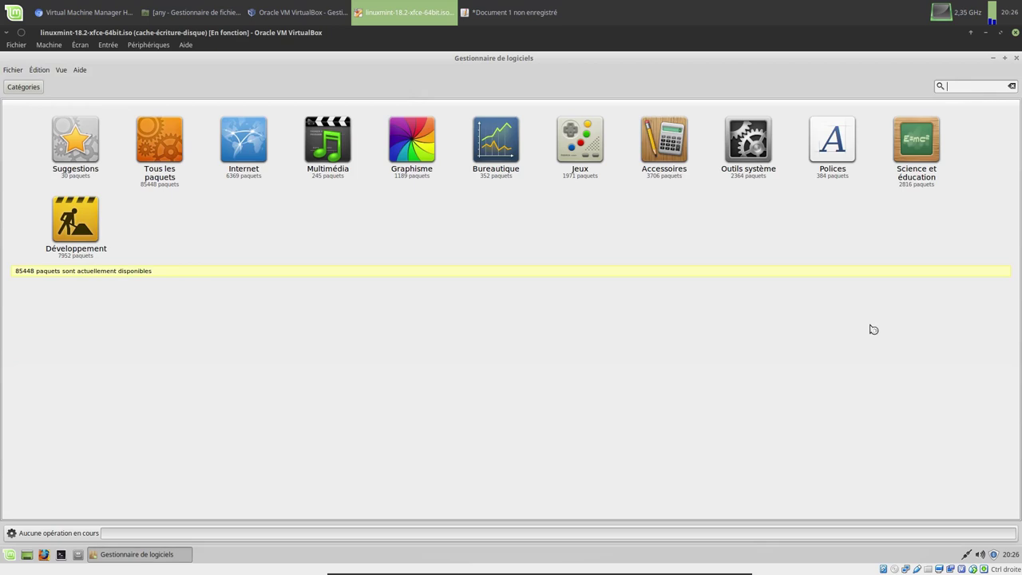
Search the software manager for "machine" and enable the option "Rechercher pendant la saisie"
{"action": "type", "text": "machine"}
{"action": "left_click", "coordinate": [39, 70]}
{"action": "mouse_move", "coordinate": [48, 83]}
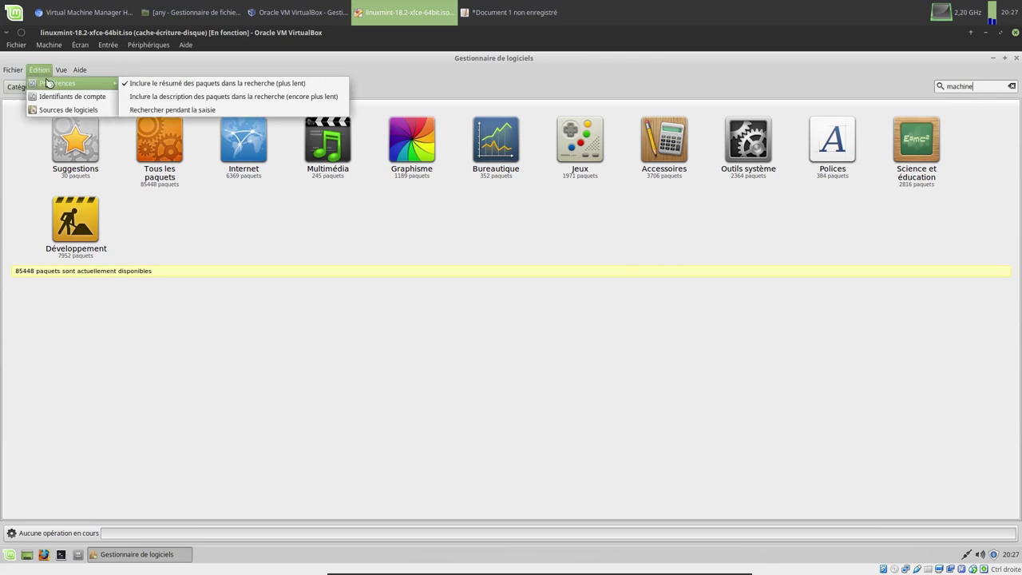
{"action": "left_click", "coordinate": [195, 110]}
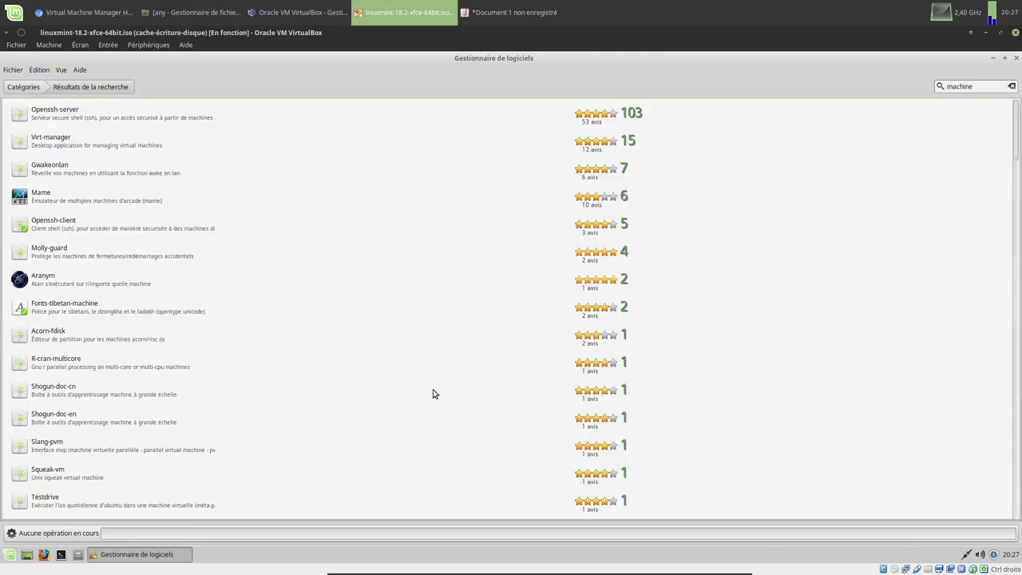
Search for "boxes" and open the details page of the Gnome-boxes package
{"action": "left_click", "coordinate": [1011, 87]}
{"action": "type", "text": "boxes"}
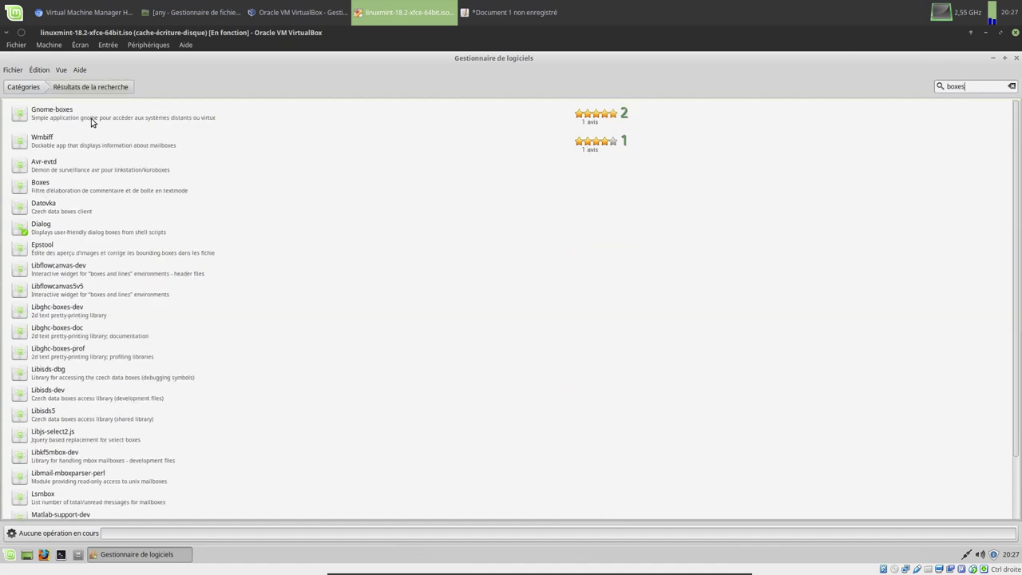
{"action": "left_click", "coordinate": [91, 119]}
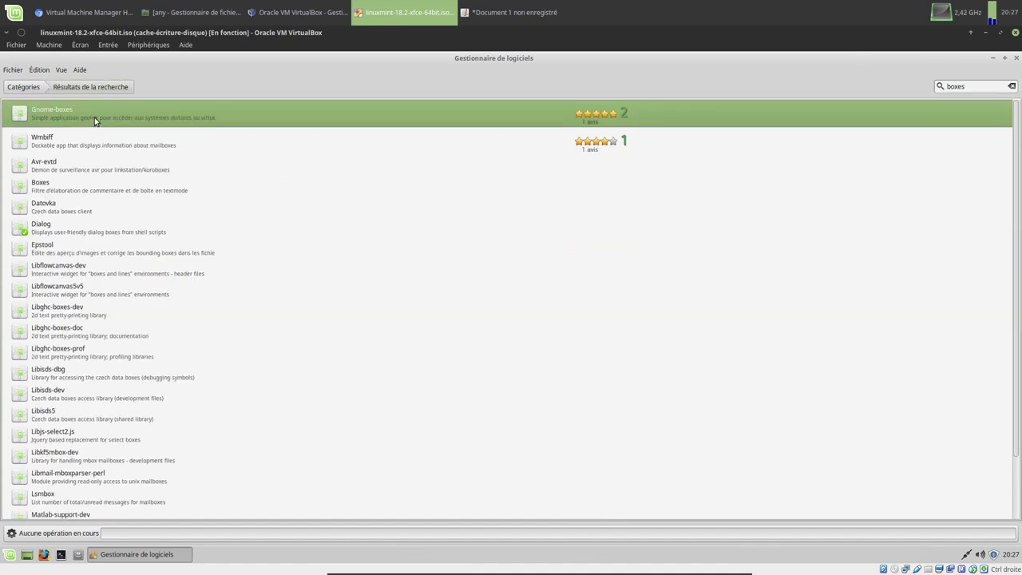
{"action": "double_click", "coordinate": [200, 119]}
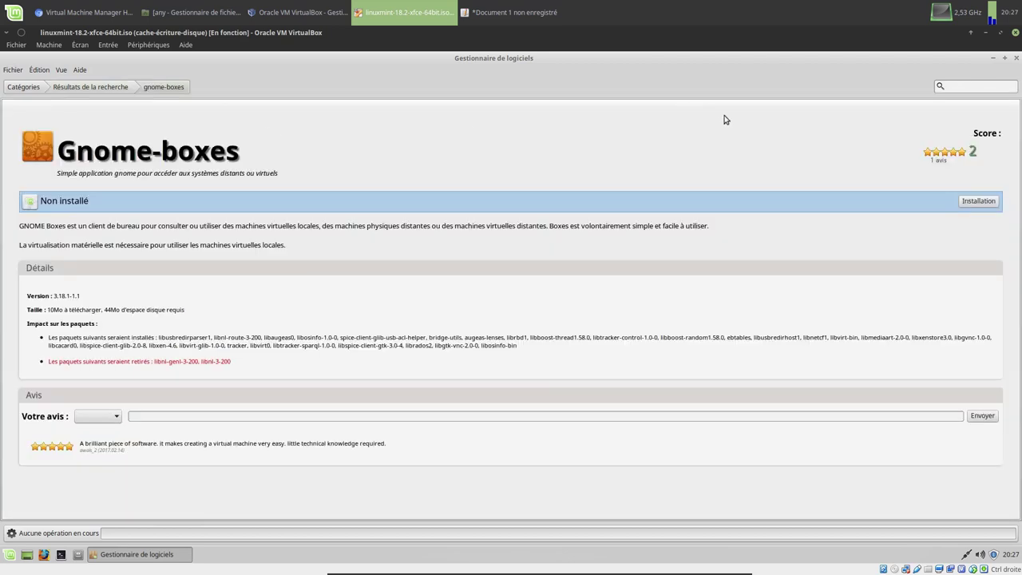
Install Gnome-boxes, accepting the removal of the libnl-genl-3-200 and libnl-3-200 packages
{"action": "left_click", "coordinate": [962, 201]}
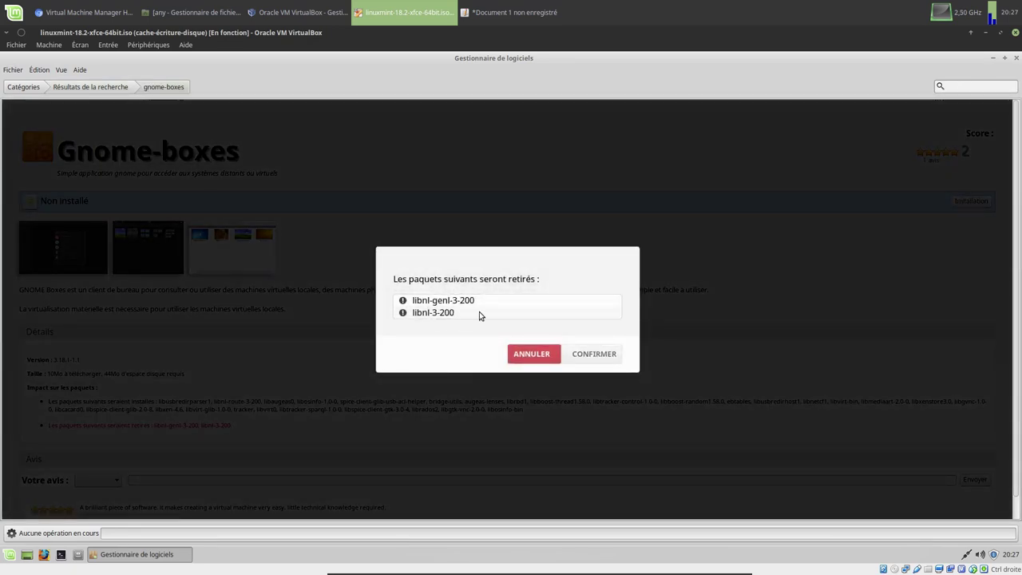
{"action": "left_click", "coordinate": [593, 354]}
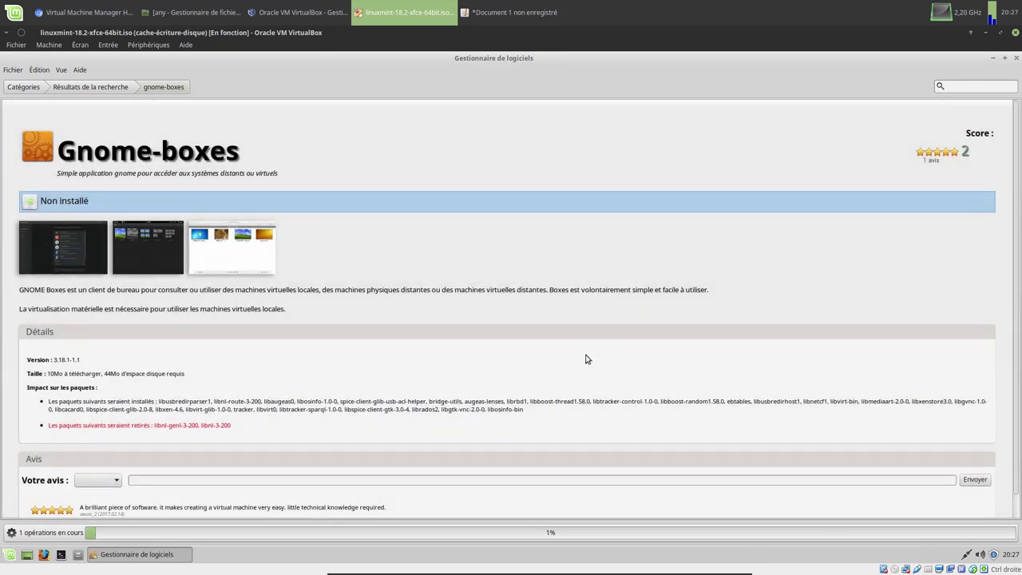
{"action": "left_click", "coordinate": [56, 533]}
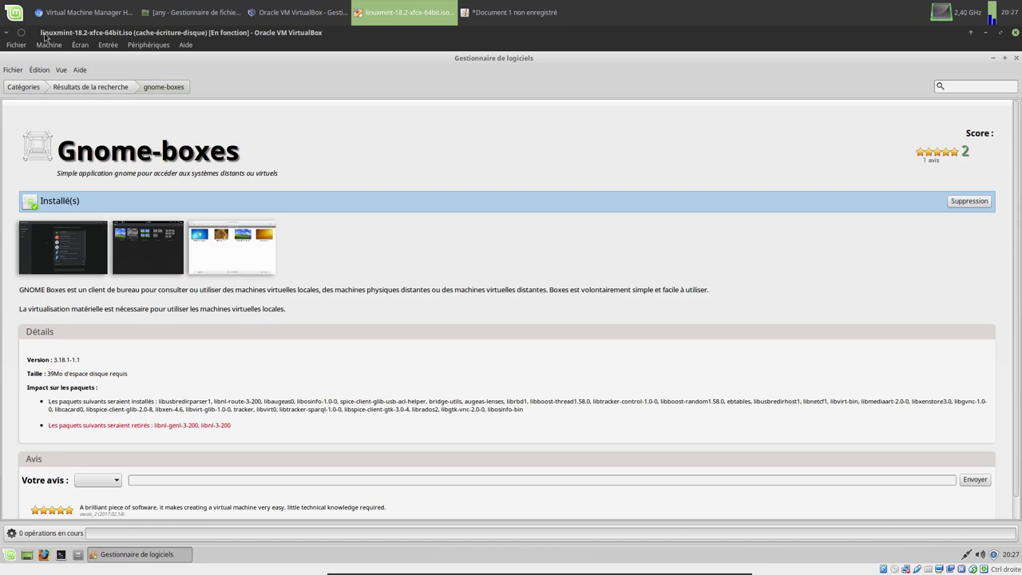
Launch the Machines application and view the source choices for a new machine without creating one
{"action": "left_click", "coordinate": [12, 551]}
{"action": "type", "text": "box"}
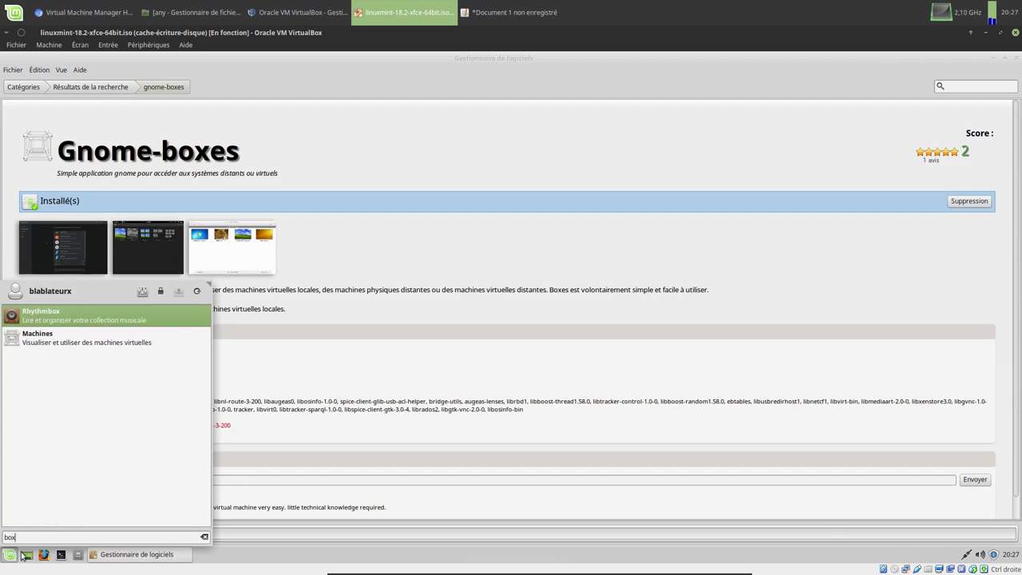
{"action": "left_click", "coordinate": [71, 344]}
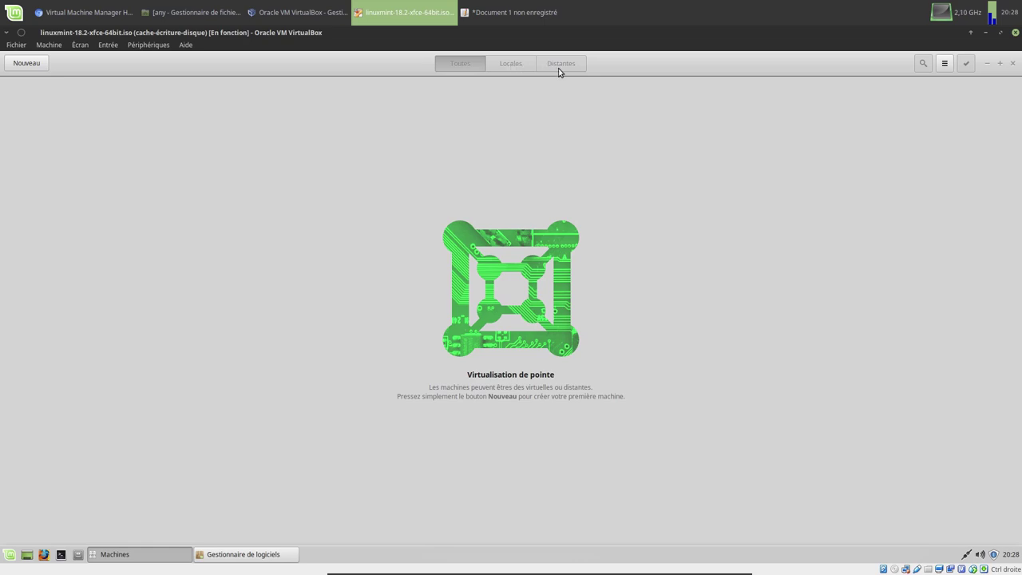
{"action": "left_click", "coordinate": [34, 70]}
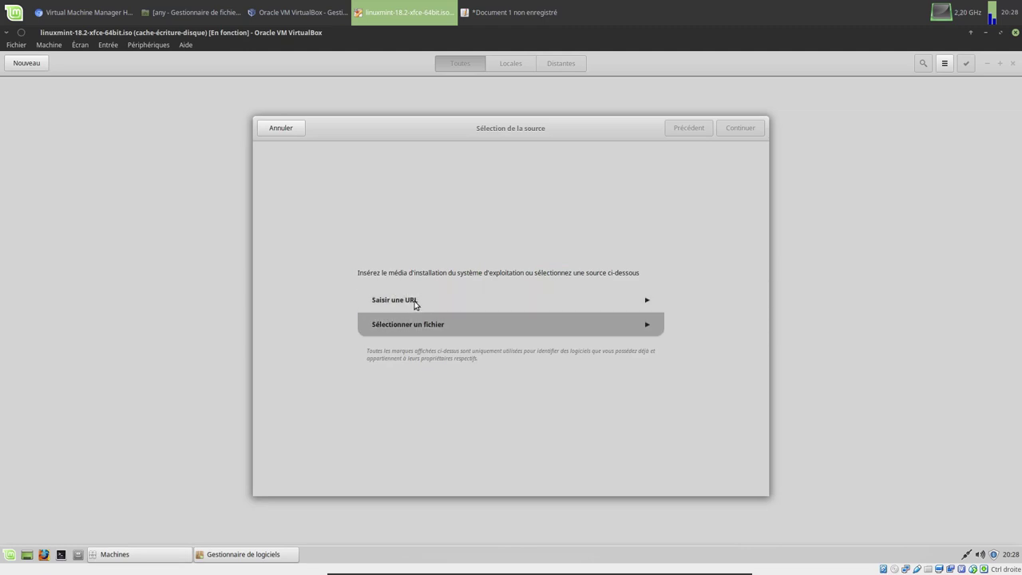
{"action": "left_click", "coordinate": [279, 128]}
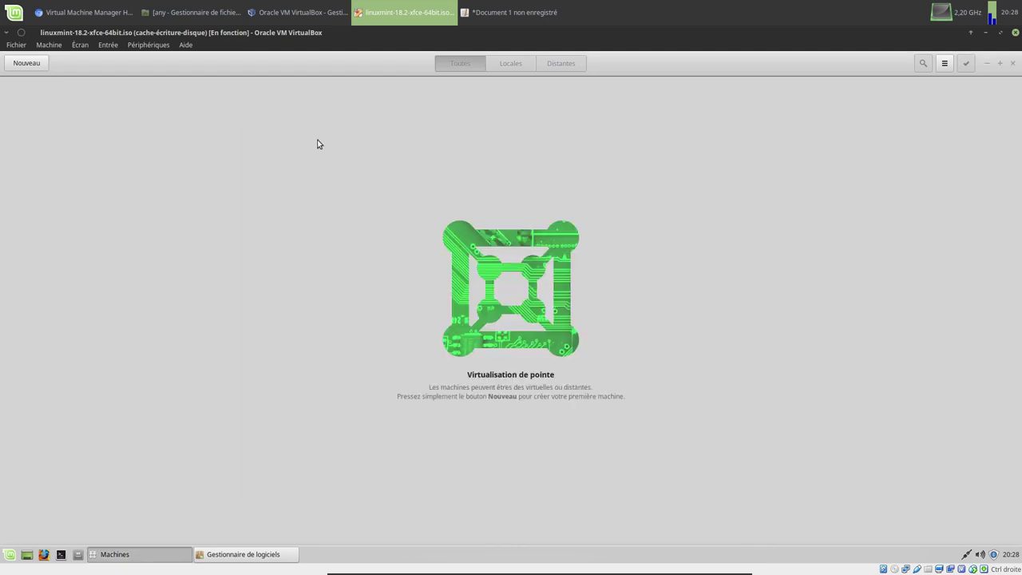
Close the Machines application to return to the software manager
{"action": "left_click", "coordinate": [17, 44]}
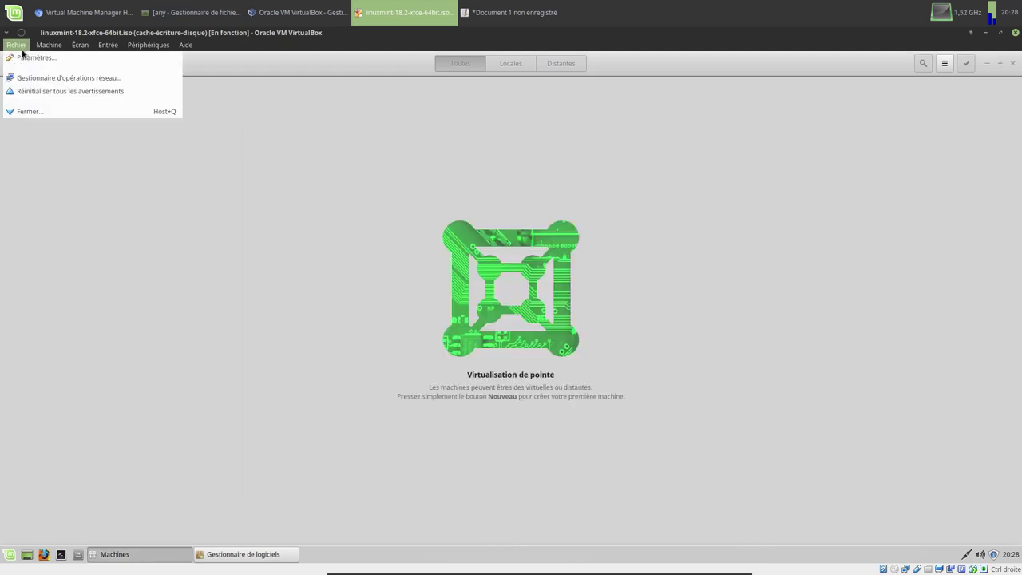
{"action": "left_click", "coordinate": [31, 122]}
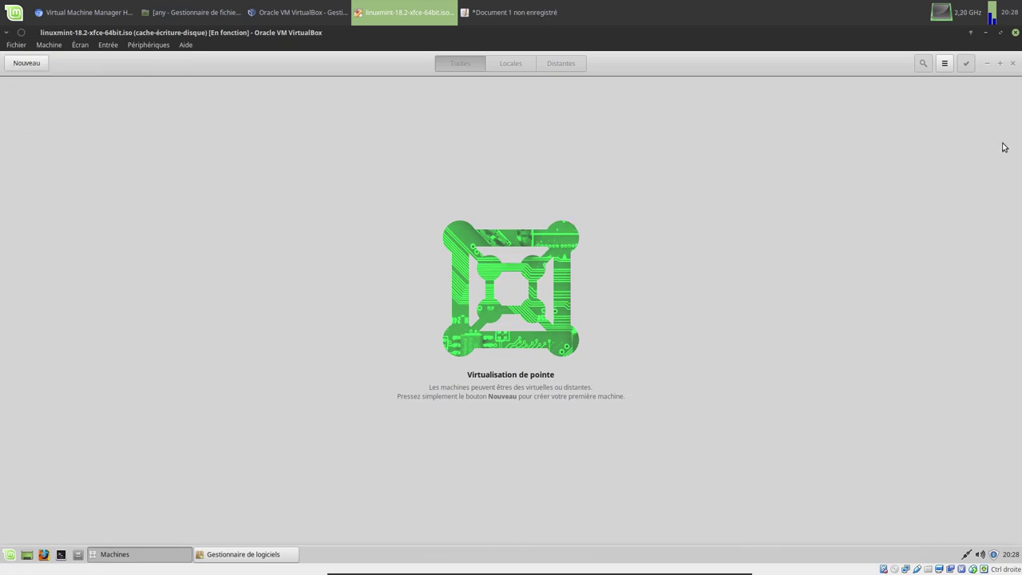
{"action": "left_click", "coordinate": [1012, 64]}
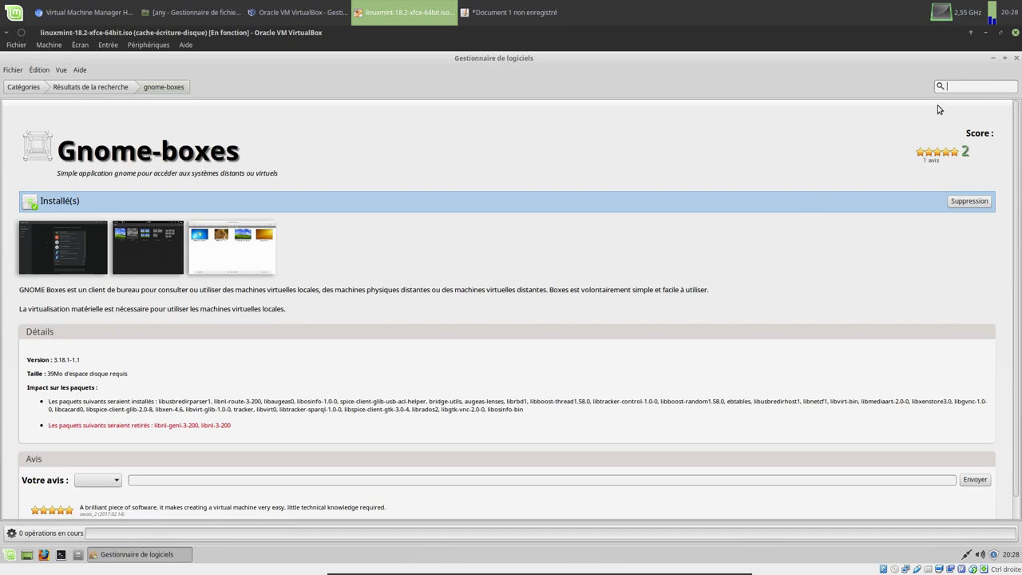
Search the software manager for "machine" and install the Virt-manager package
{"action": "type", "text": "machine"}
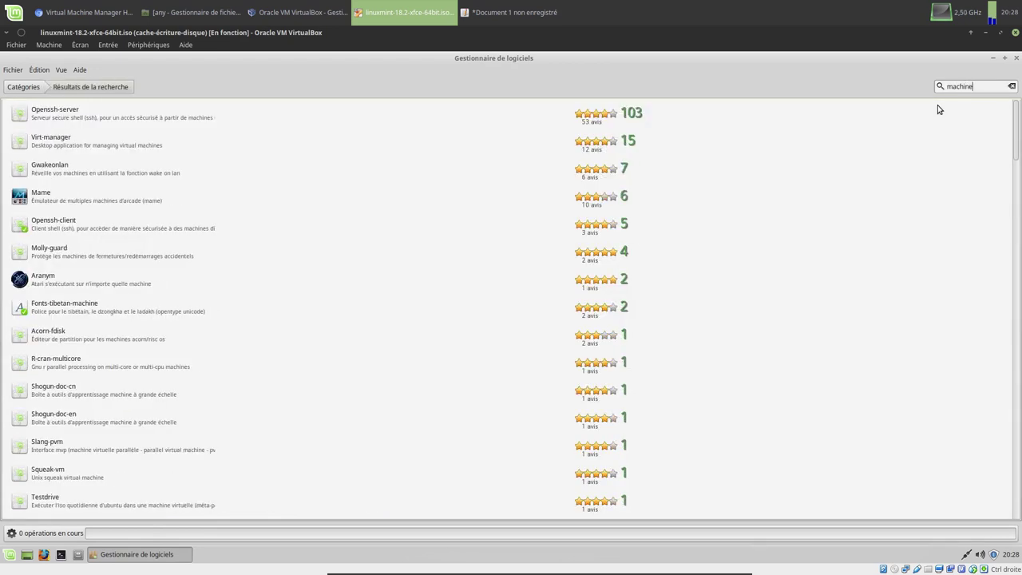
{"action": "left_click", "coordinate": [127, 141]}
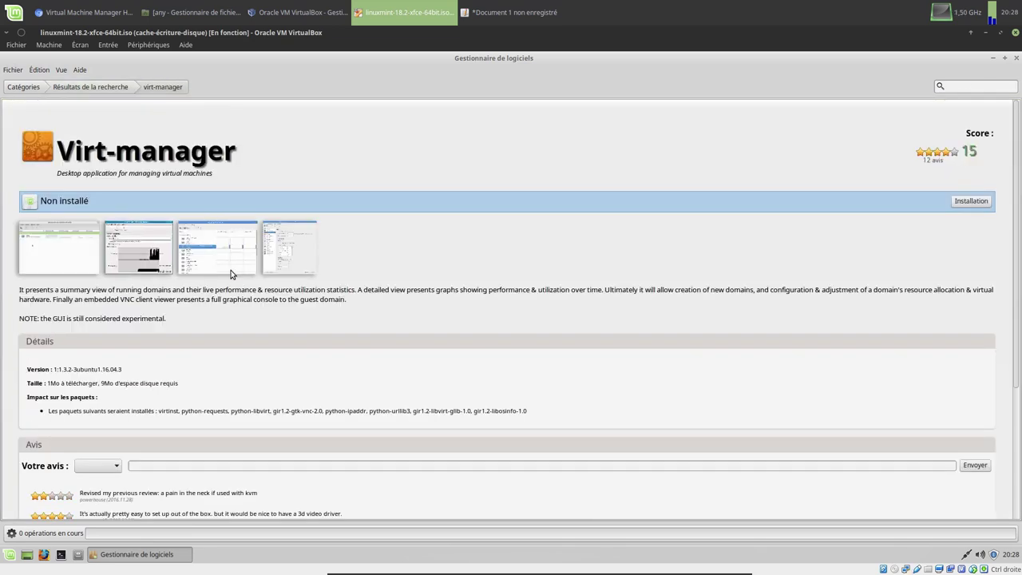
{"action": "left_click", "coordinate": [965, 208]}
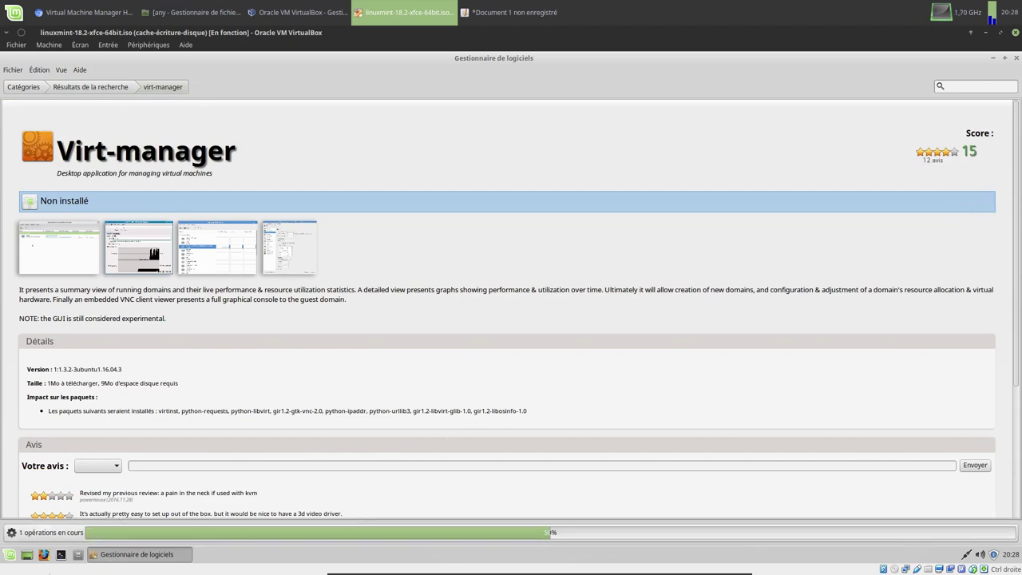
{"action": "left_click", "coordinate": [48, 533]}
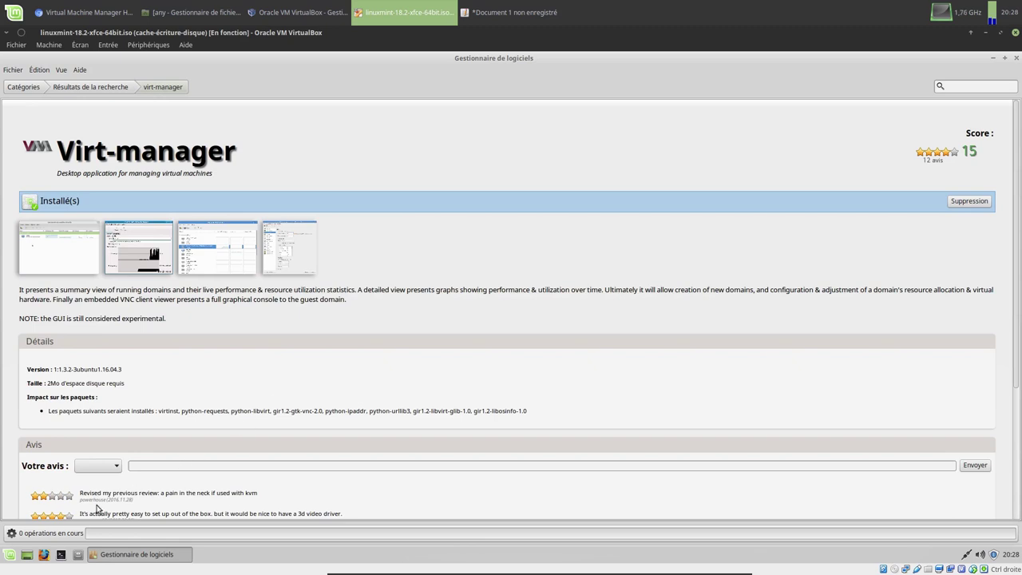
Launch Gestionnaire de machine virtuelle to check its hypervisor connection, and quit it again
{"action": "left_click", "coordinate": [10, 554]}
{"action": "type", "text": "vi"}
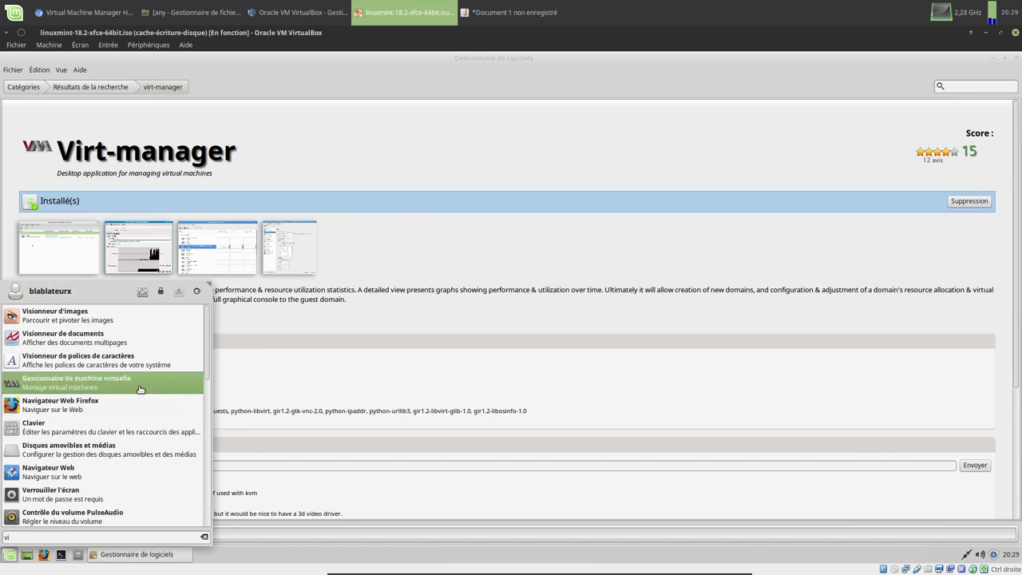
{"action": "left_click", "coordinate": [140, 390]}
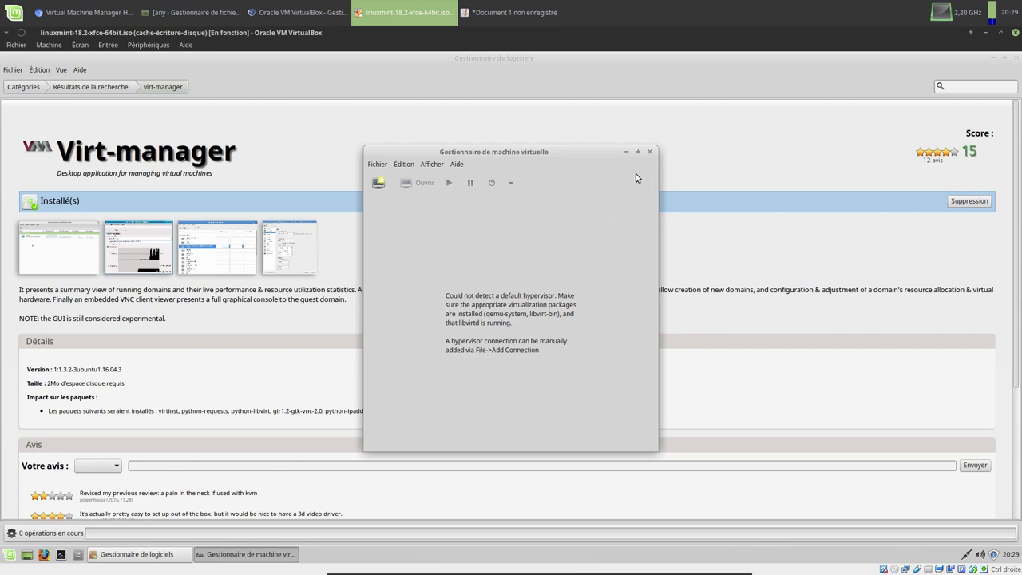
{"action": "left_click", "coordinate": [377, 163]}
{"action": "left_click", "coordinate": [394, 223]}
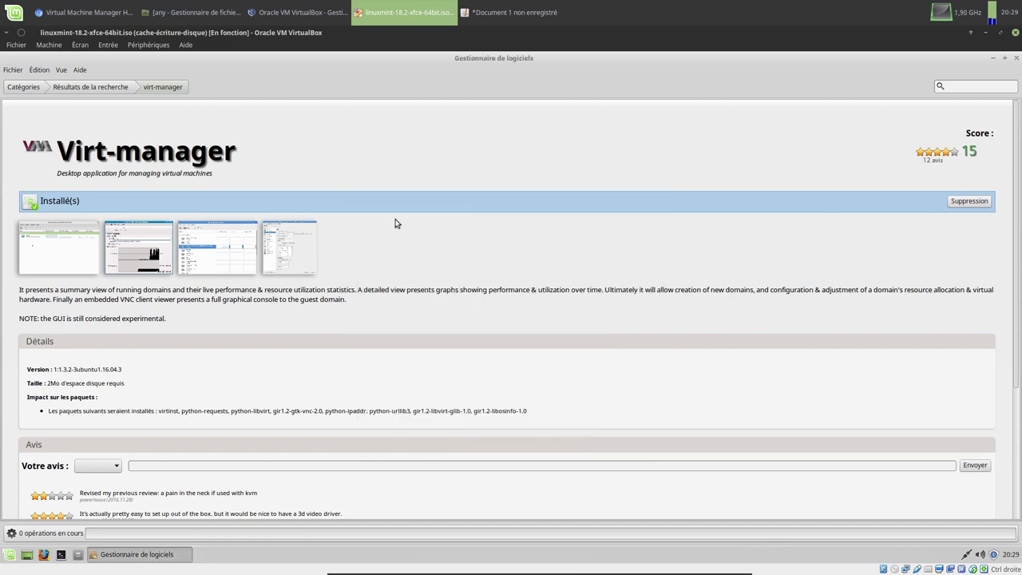
Search the software manager for "qemu" and start installing the Qemu-kvm package
{"action": "left_click", "coordinate": [946, 85]}
{"action": "type", "text": "qemu"}
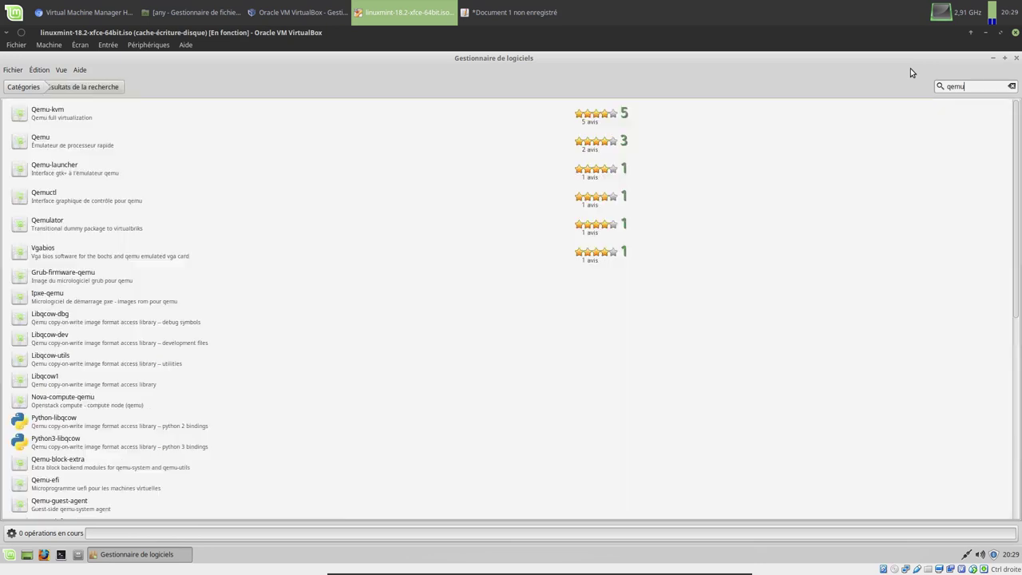
{"action": "left_click", "coordinate": [82, 116]}
{"action": "double_click", "coordinate": [82, 116]}
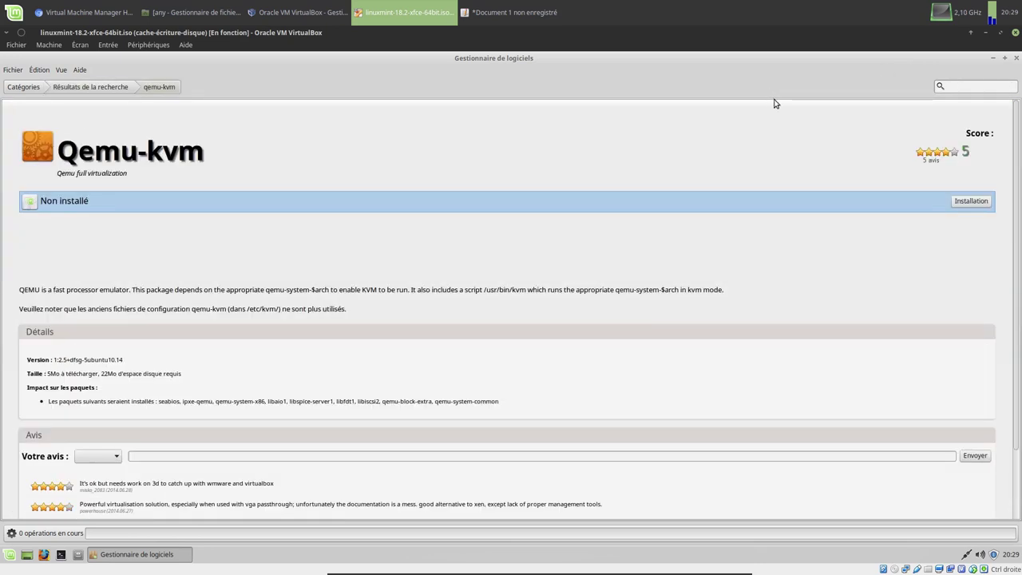
{"action": "left_click", "coordinate": [968, 203]}
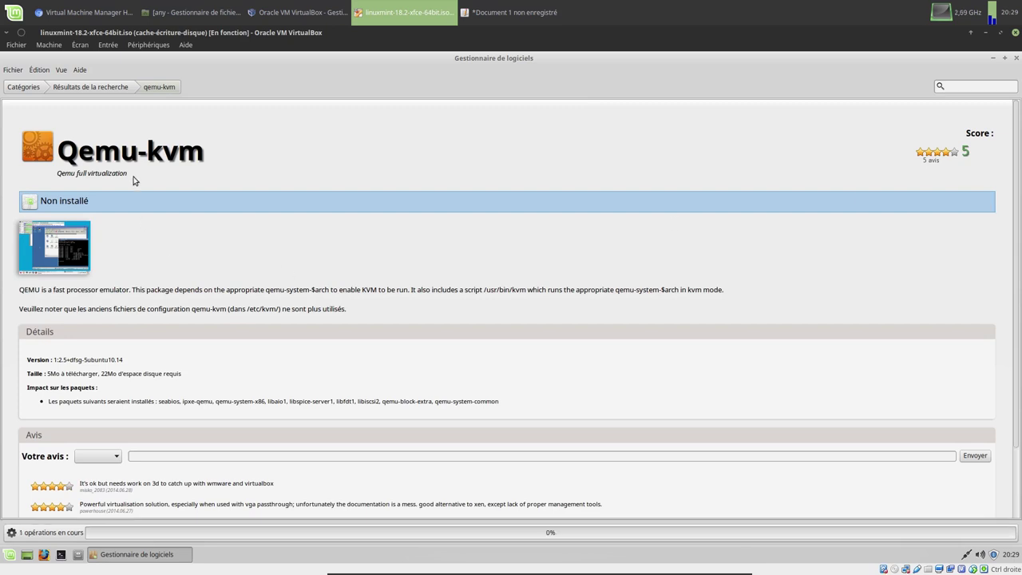
Return to the "qemu" search results and install the Qemu package as well
{"action": "left_click", "coordinate": [113, 90]}
{"action": "left_click", "coordinate": [84, 145]}
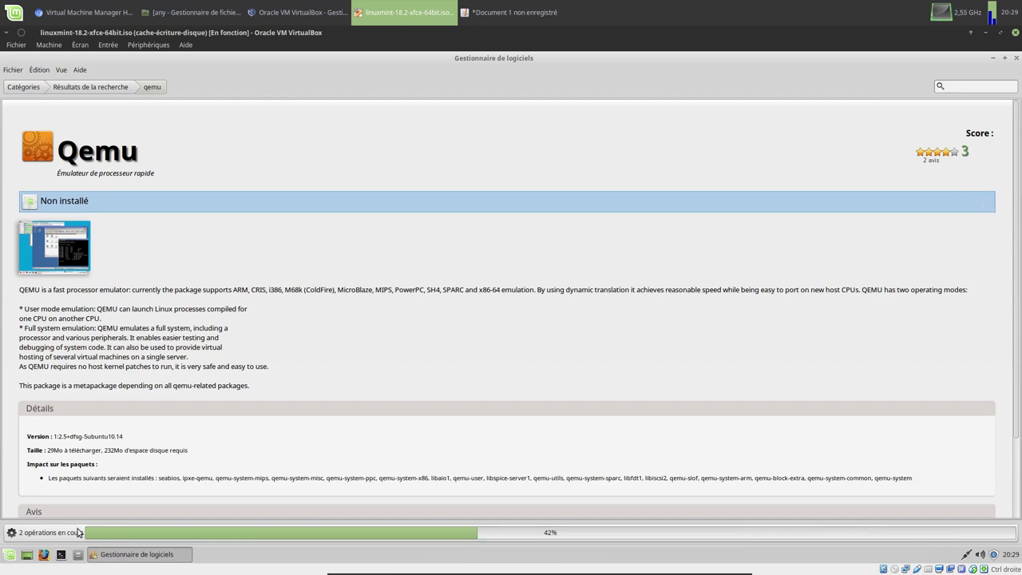
{"action": "left_click", "coordinate": [77, 533]}
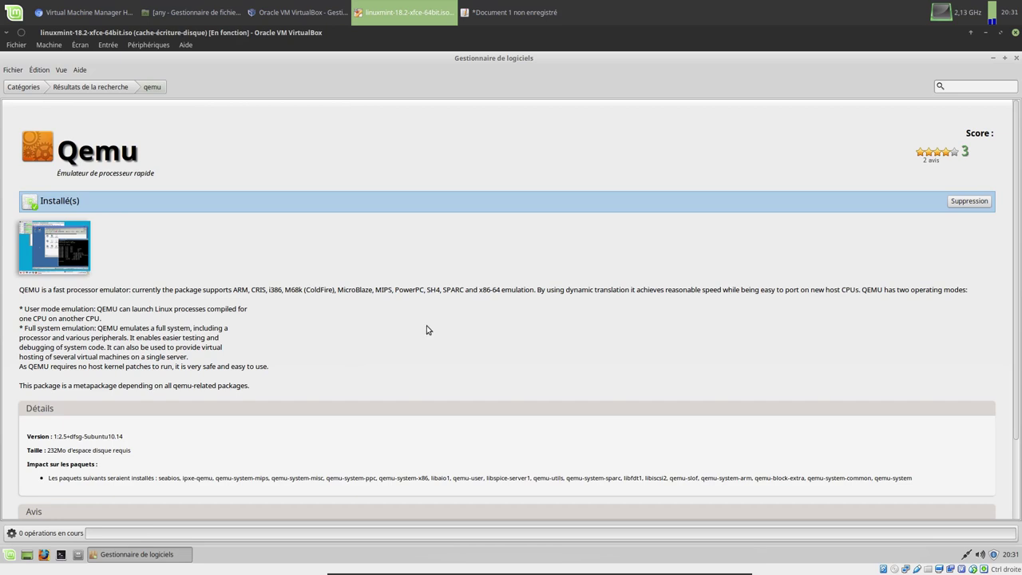
Reopen Gestionnaire de machine virtuelle to check the QEMU/KVM connection, dismiss the dialog and quit
{"action": "left_click", "coordinate": [11, 554]}
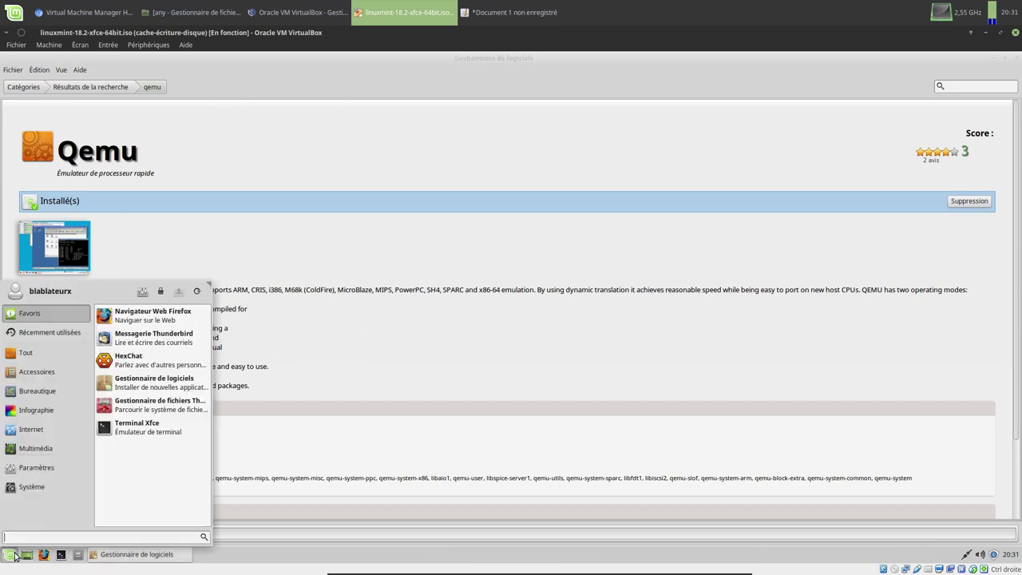
{"action": "type", "text": "vir"}
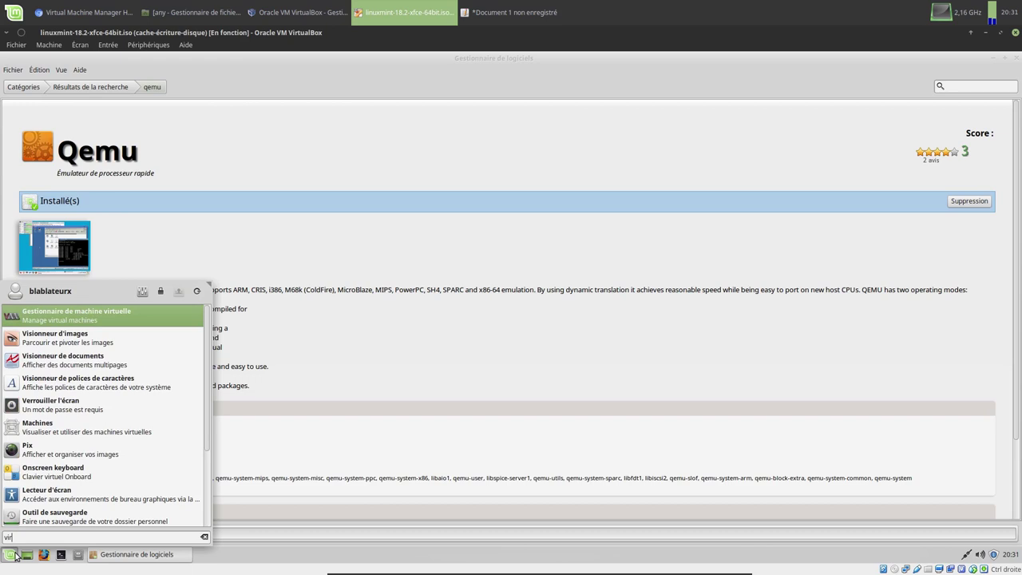
{"action": "left_click", "coordinate": [133, 322]}
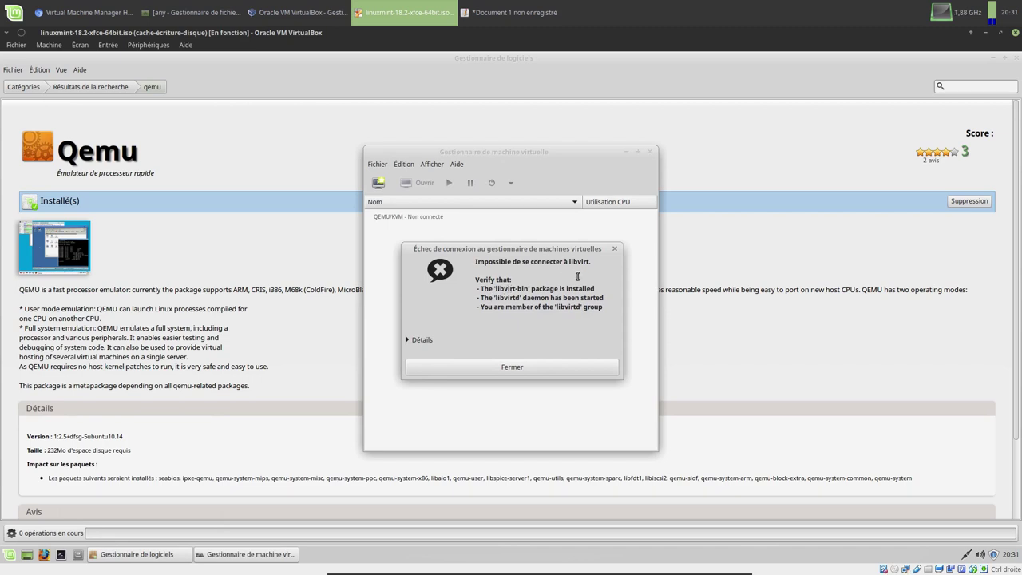
{"action": "left_click", "coordinate": [538, 368]}
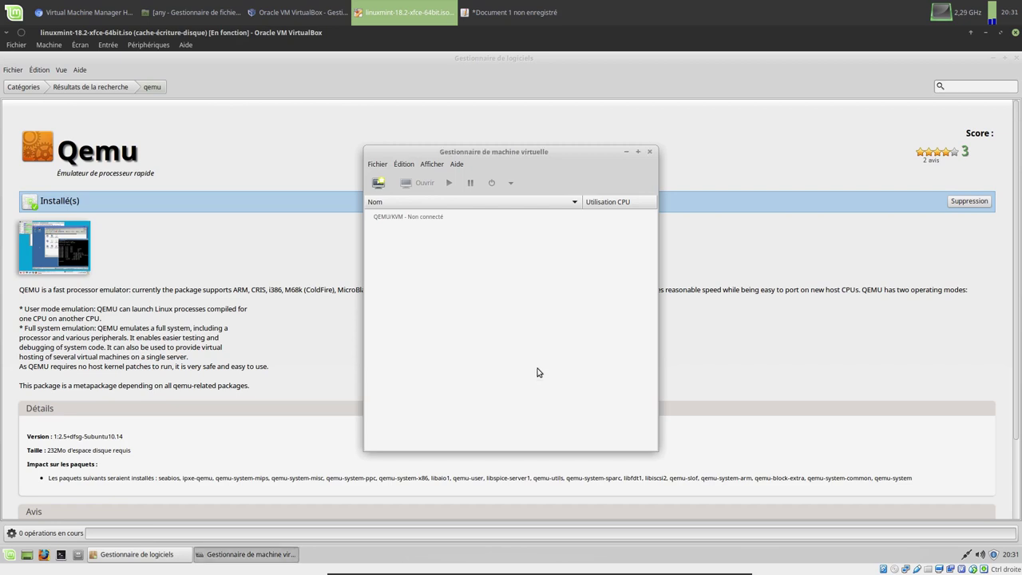
{"action": "left_click", "coordinate": [377, 165]}
{"action": "left_click", "coordinate": [400, 224]}
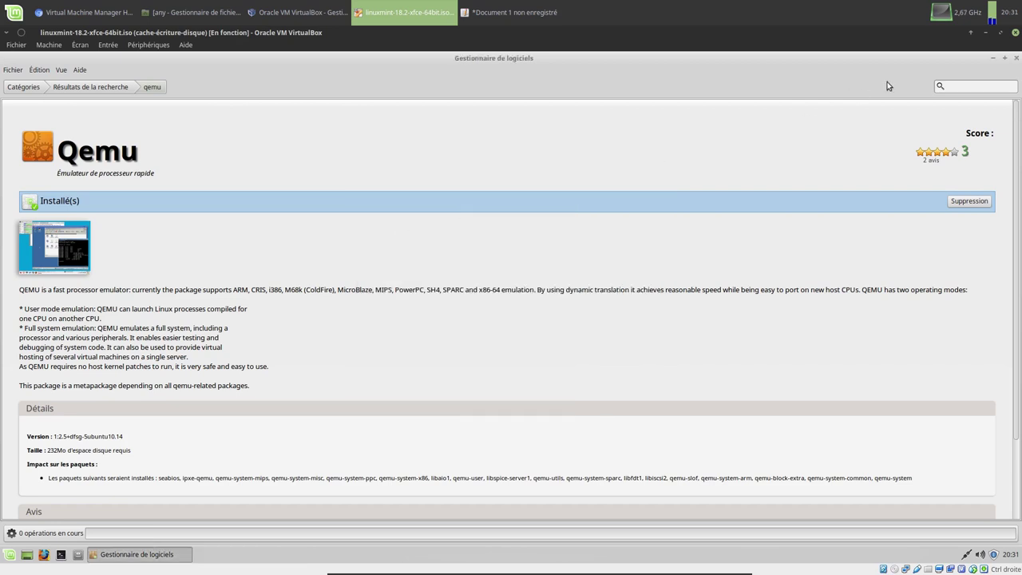
Close the software manager, restart the Linux Mint guest and log back in with the account password
{"action": "left_click", "coordinate": [1017, 59]}
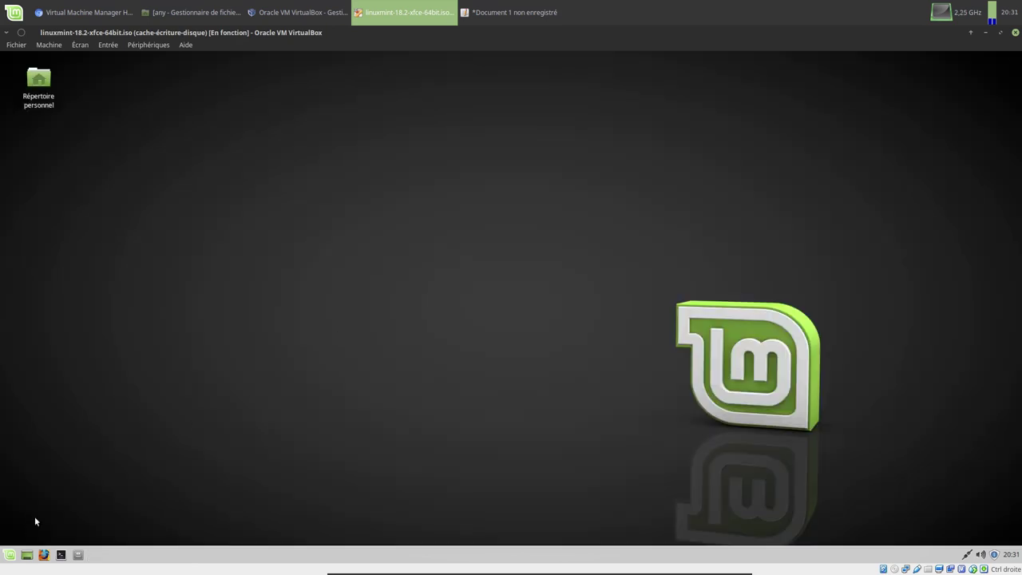
{"action": "left_click", "coordinate": [15, 550]}
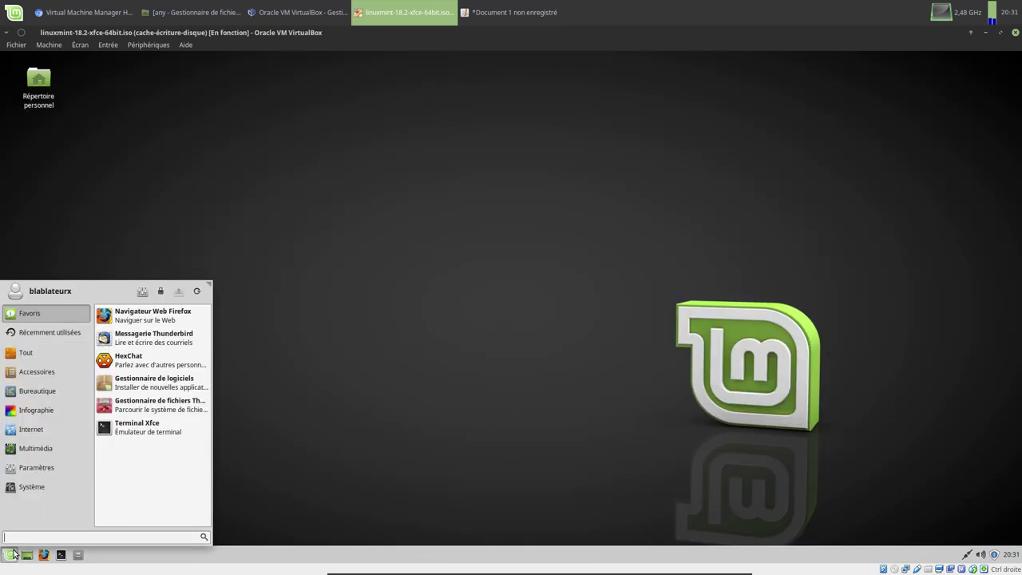
{"action": "left_click", "coordinate": [195, 294]}
{"action": "left_click", "coordinate": [512, 269]}
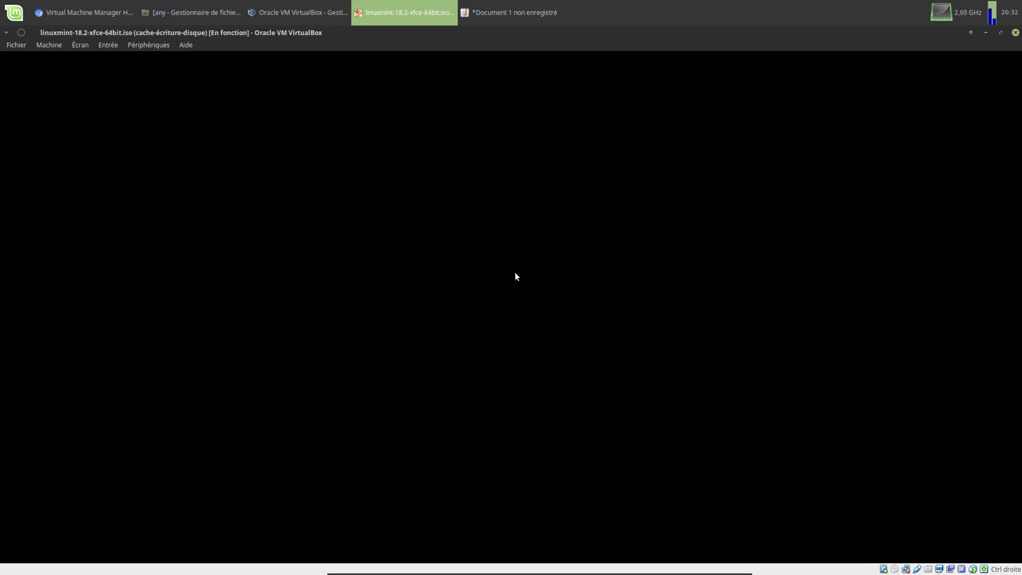
{"action": "type", "text": "••••••"}
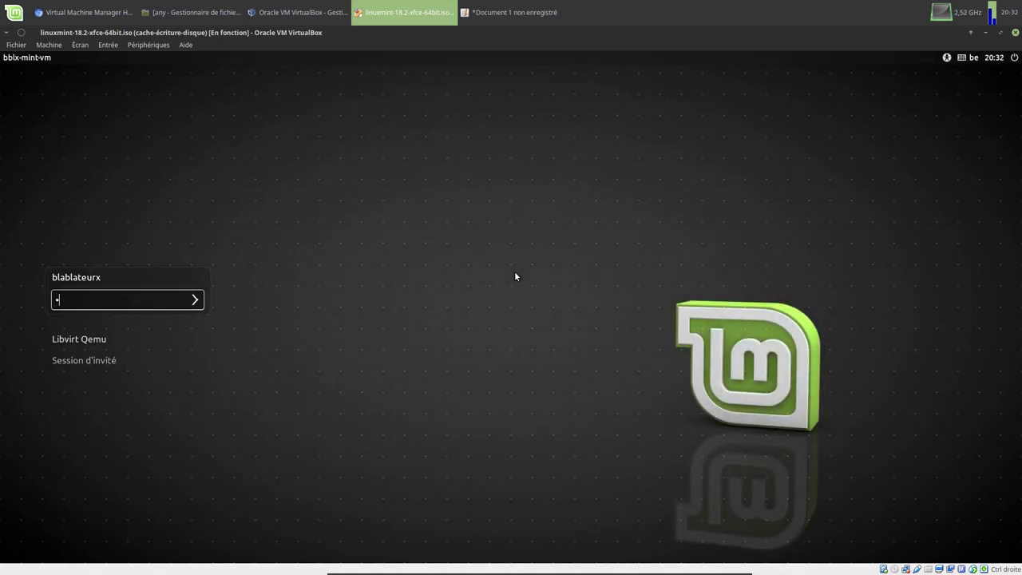
{"action": "key", "text": "Return"}
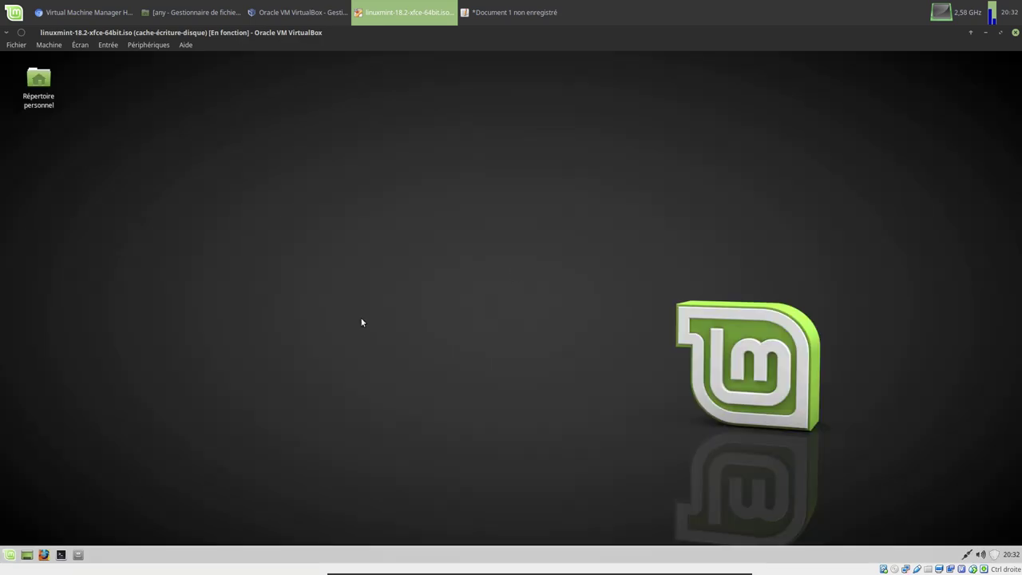
Launch Gestionnaire de machine virtuelle after the restart, check its QEMU/KVM connection and Fichier options, and quit it
{"action": "left_click", "coordinate": [9, 551]}
{"action": "type", "text": "vir"}
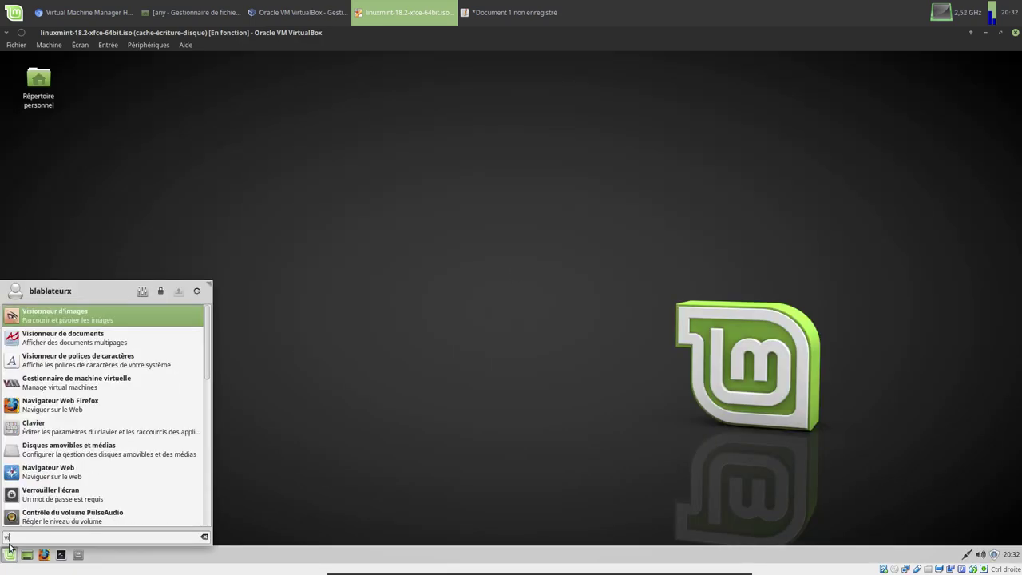
{"action": "left_click", "coordinate": [119, 316]}
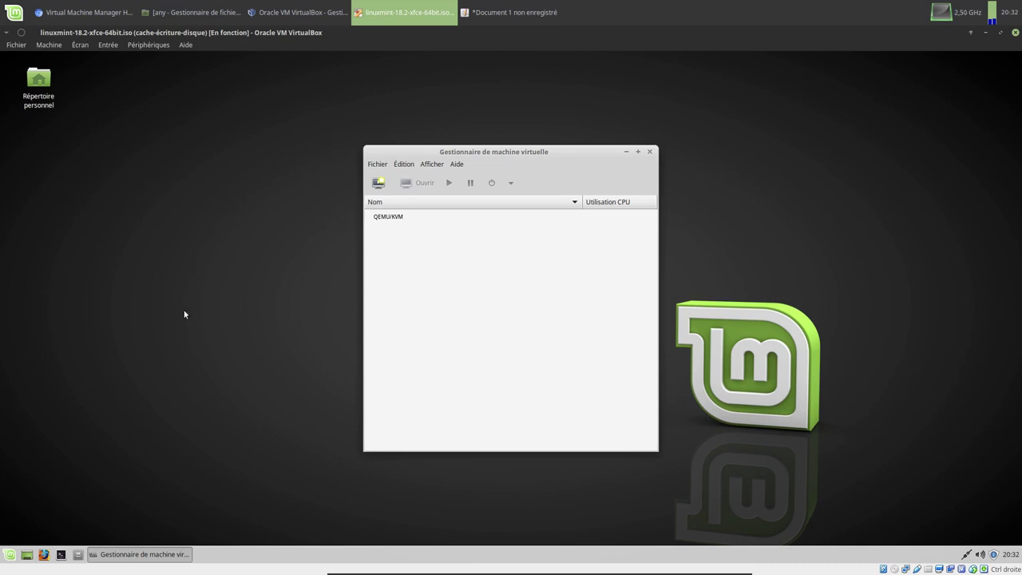
{"action": "left_click", "coordinate": [377, 165]}
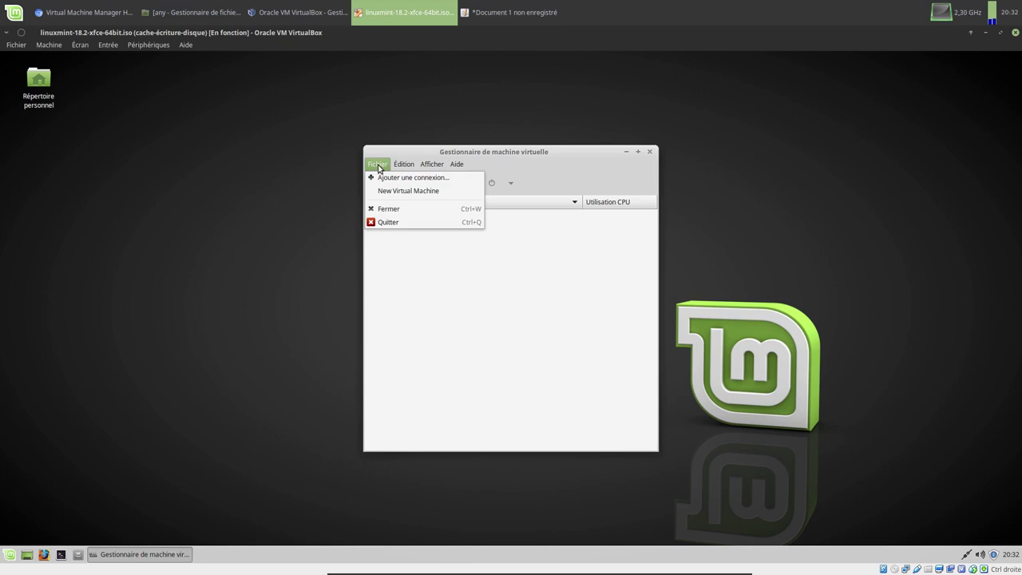
{"action": "left_click", "coordinate": [562, 153]}
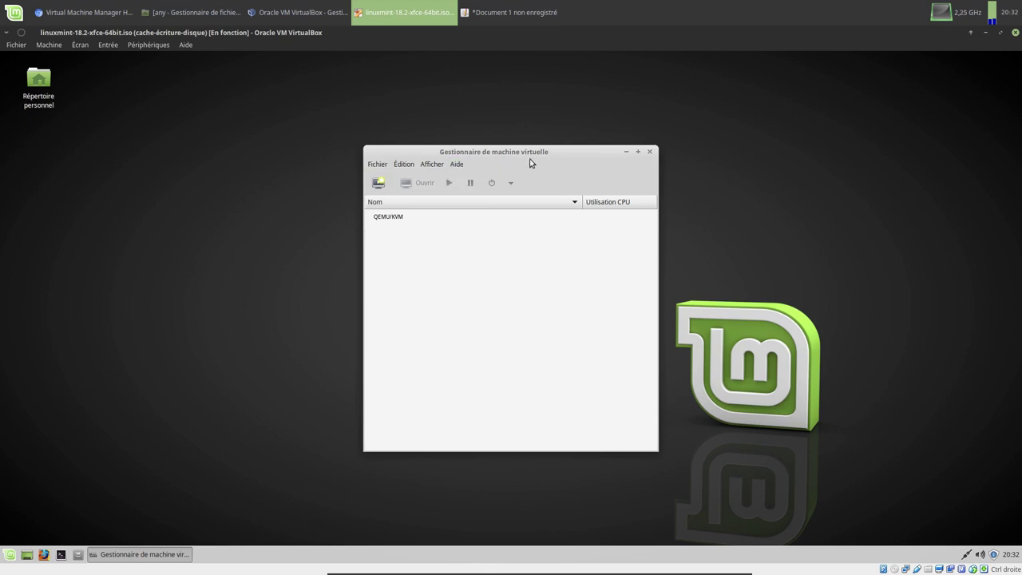
{"action": "mouse_move", "coordinate": [520, 153]}
{"action": "left_mouse_down"}
{"action": "mouse_move", "coordinate": [433, 160]}
{"action": "mouse_move", "coordinate": [511, 184]}
{"action": "mouse_move", "coordinate": [495, 186]}
{"action": "mouse_move", "coordinate": [529, 153]}
{"action": "left_mouse_up"}
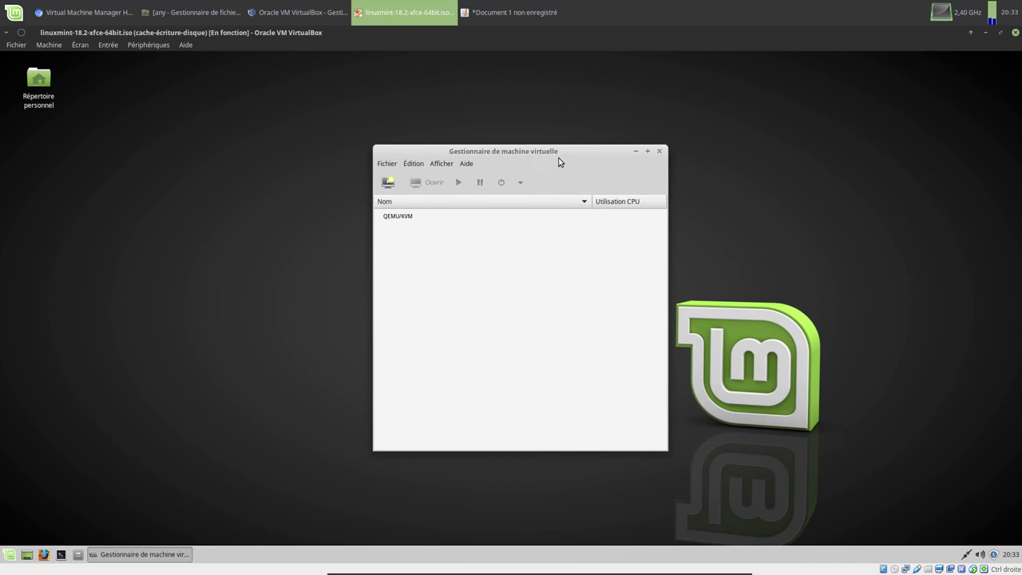
{"action": "left_click", "coordinate": [387, 165]}
{"action": "left_click", "coordinate": [394, 221]}
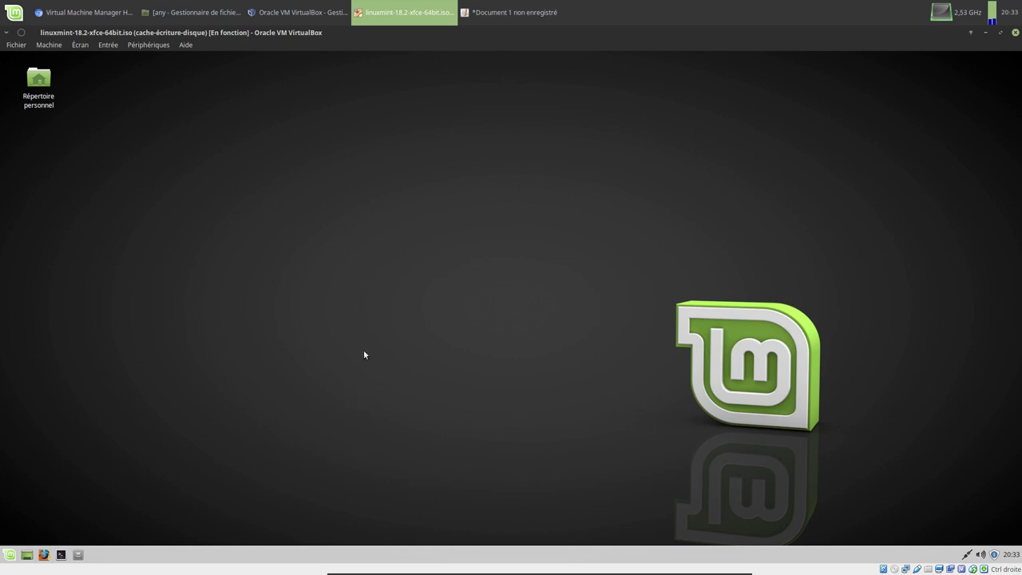
Switch to the host text editor holding the list of packages to install and keep its window always on top
{"action": "left_click", "coordinate": [511, 12]}
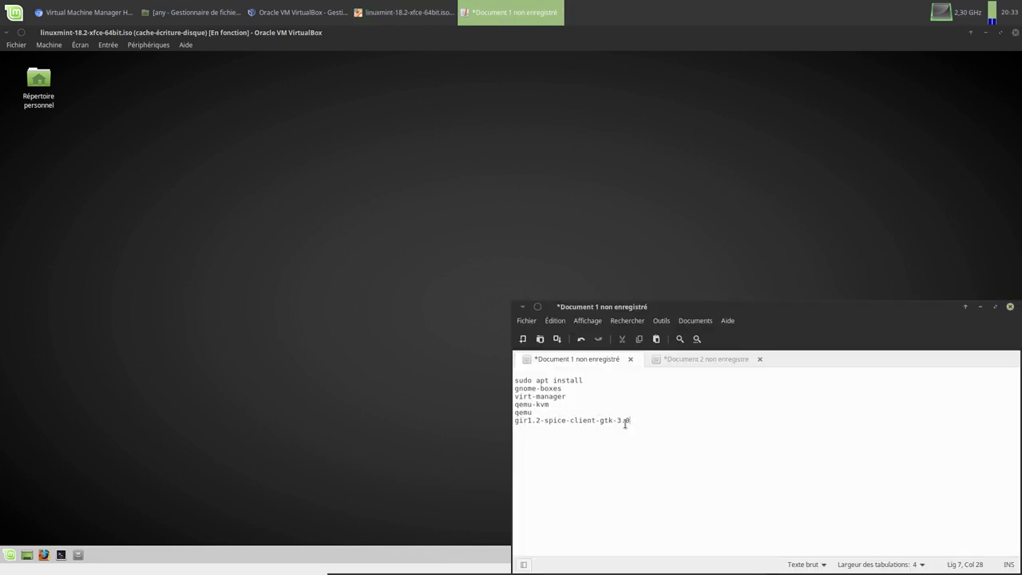
{"action": "left_click", "coordinate": [522, 307]}
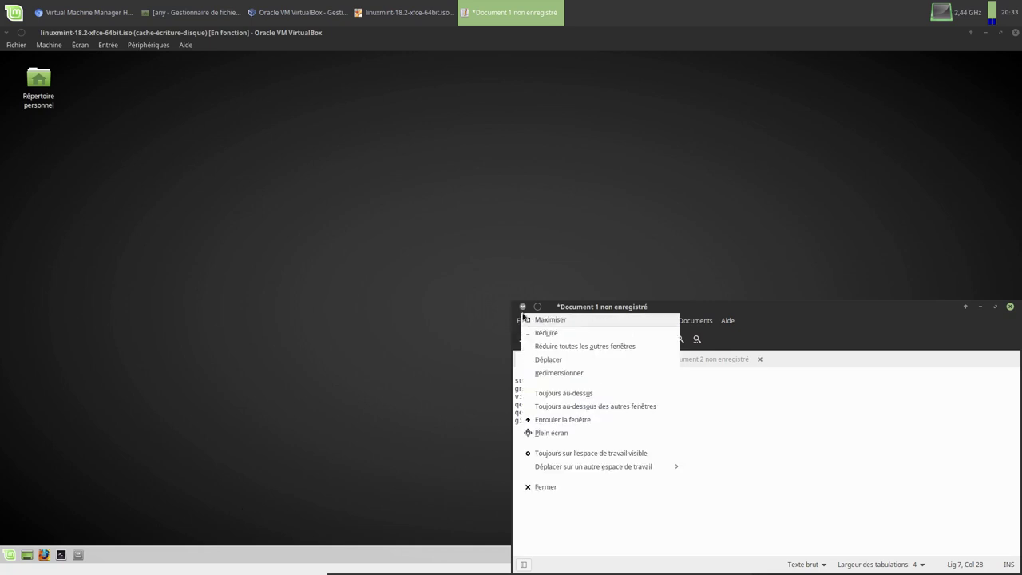
{"action": "left_click", "coordinate": [564, 393]}
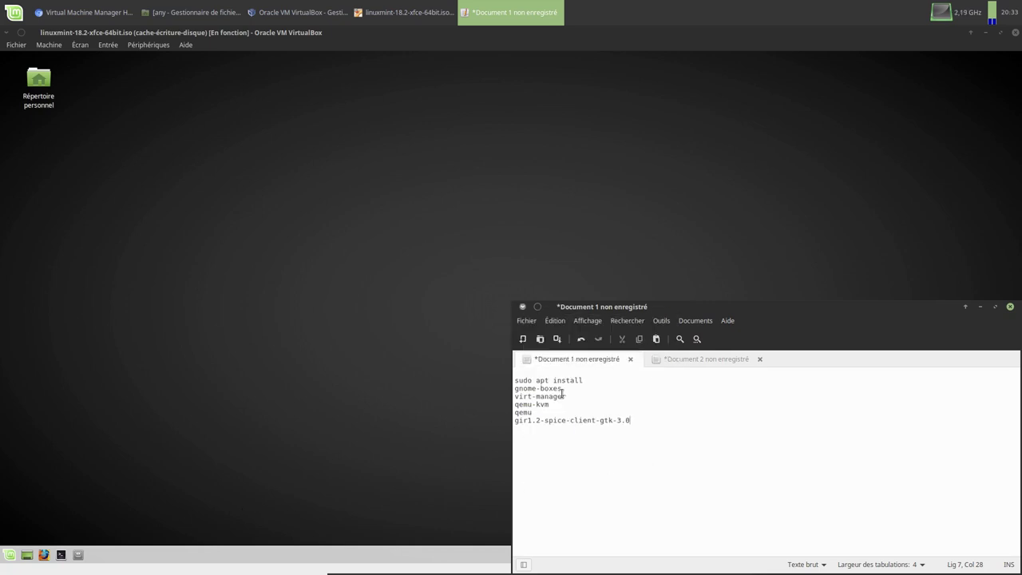
Open a terminal in the guest and copy the package name gir1.2-spice-client-gtk-3.0 from the host text editor
{"action": "left_click", "coordinate": [62, 555]}
{"action": "left_click_drag", "start_coordinate": [509, 195], "coordinate": [315, 221]}
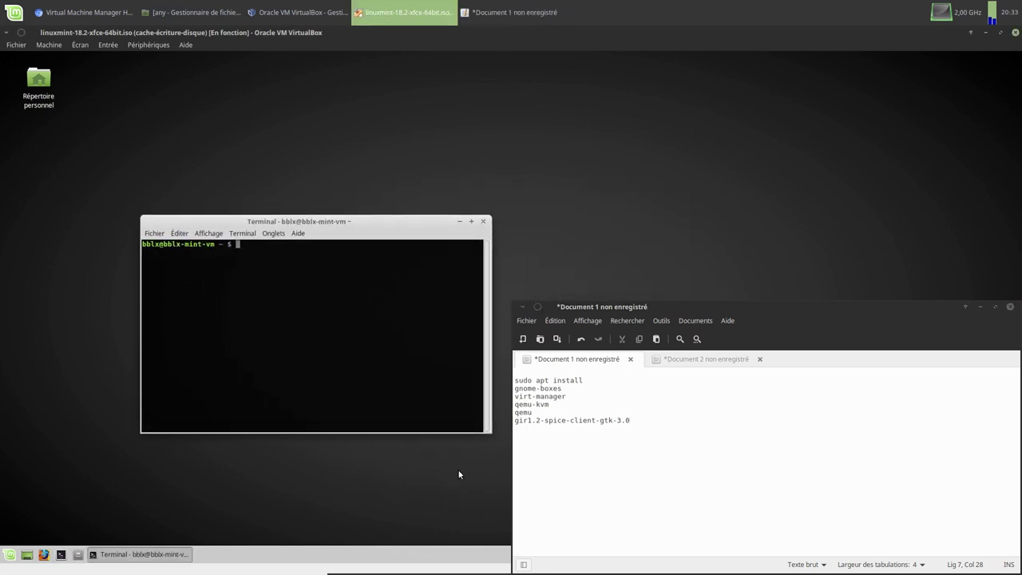
{"action": "left_click", "coordinate": [530, 421], "text": "shift"}
{"action": "triple_click", "coordinate": [530, 421]}
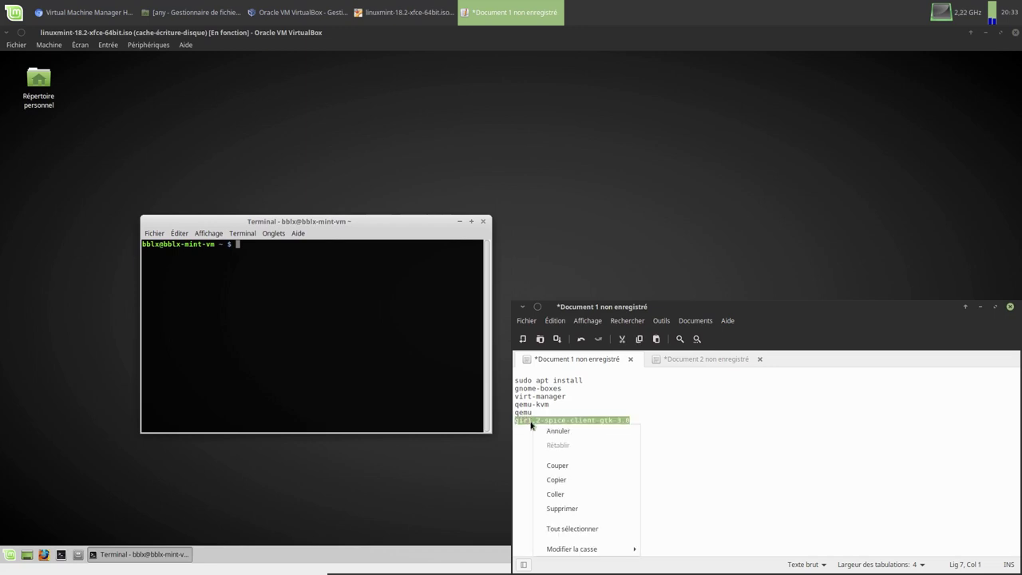
{"action": "right_click", "coordinate": [532, 423]}
{"action": "left_click", "coordinate": [555, 482]}
{"action": "left_click", "coordinate": [285, 334]}
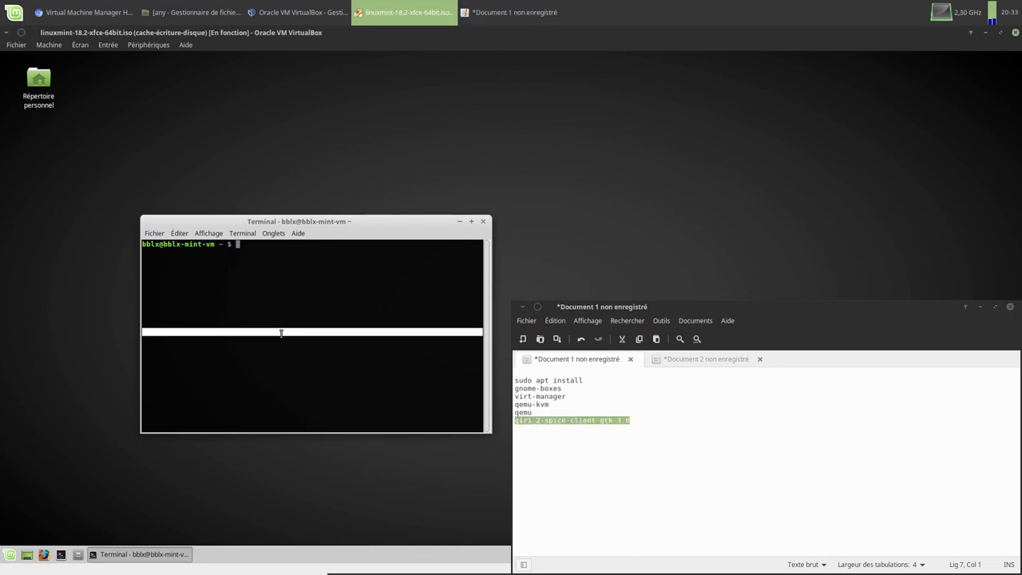
Install gir1.2-spice-client-gtk-3.0 with sudo apt install in the guest terminal, entering the account password and accepting the installation with o
{"action": "type", "text": "sudo apt install"}
{"action": "right_click", "coordinate": [291, 305]}
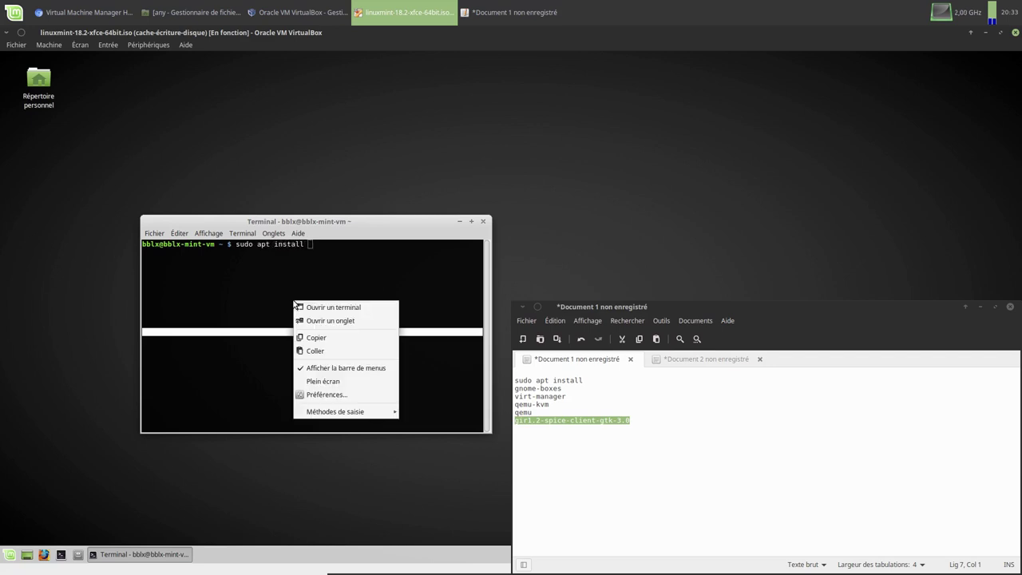
{"action": "left_click", "coordinate": [313, 354]}
{"action": "key", "text": "Return"}
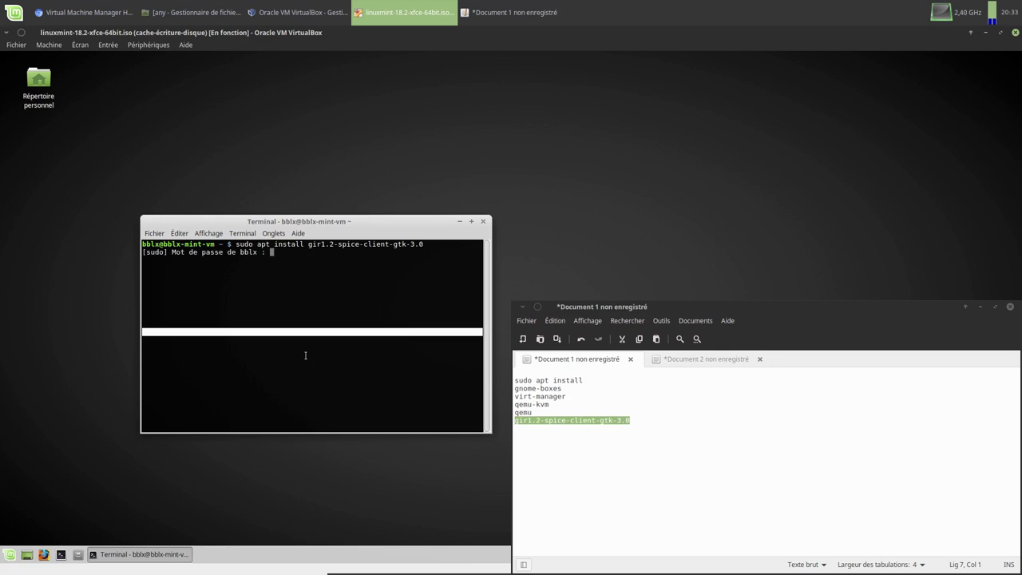
{"action": "key", "text": "Return"}
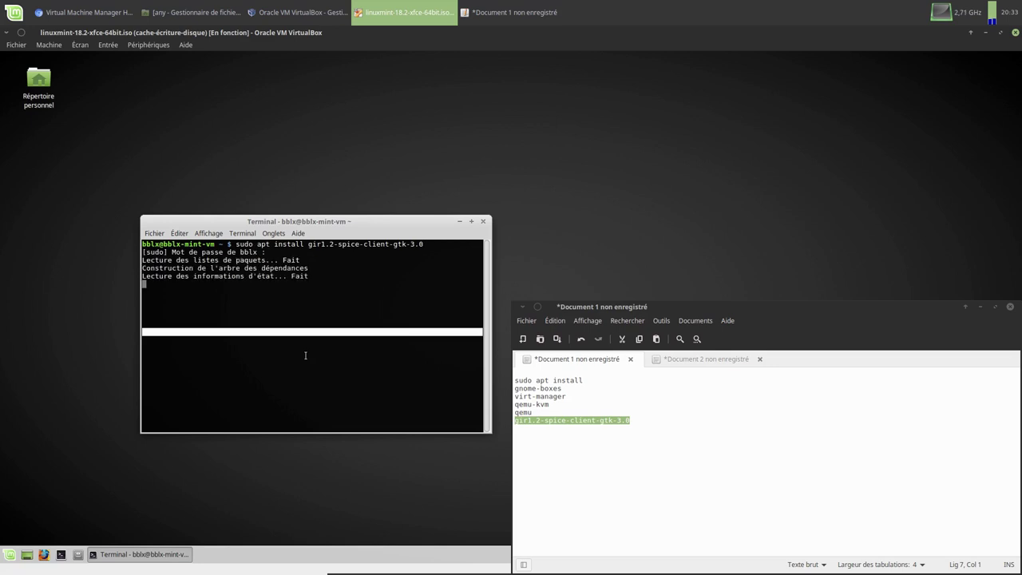
{"action": "type", "text": "o"}
{"action": "key", "text": "Return"}
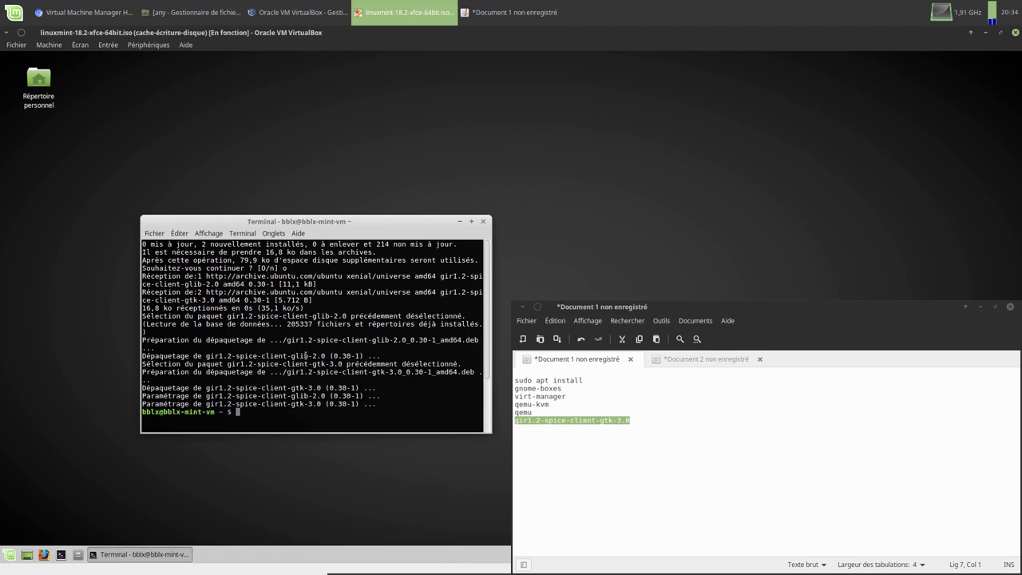
Close the guest terminal, return the host text editor to normal window stacking and minimize it
{"action": "left_click", "coordinate": [482, 222]}
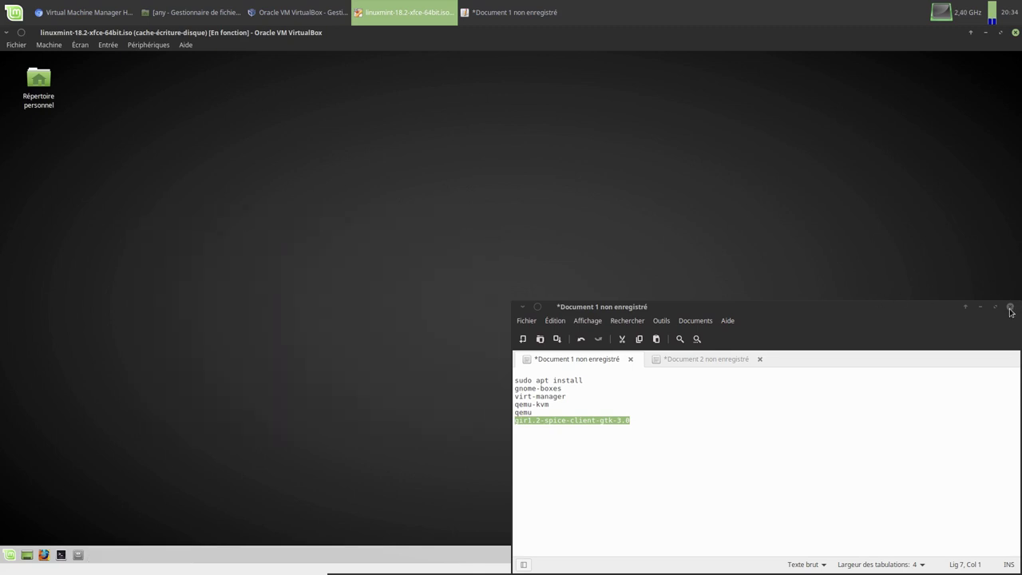
{"action": "left_click", "coordinate": [522, 310]}
{"action": "left_click", "coordinate": [523, 309]}
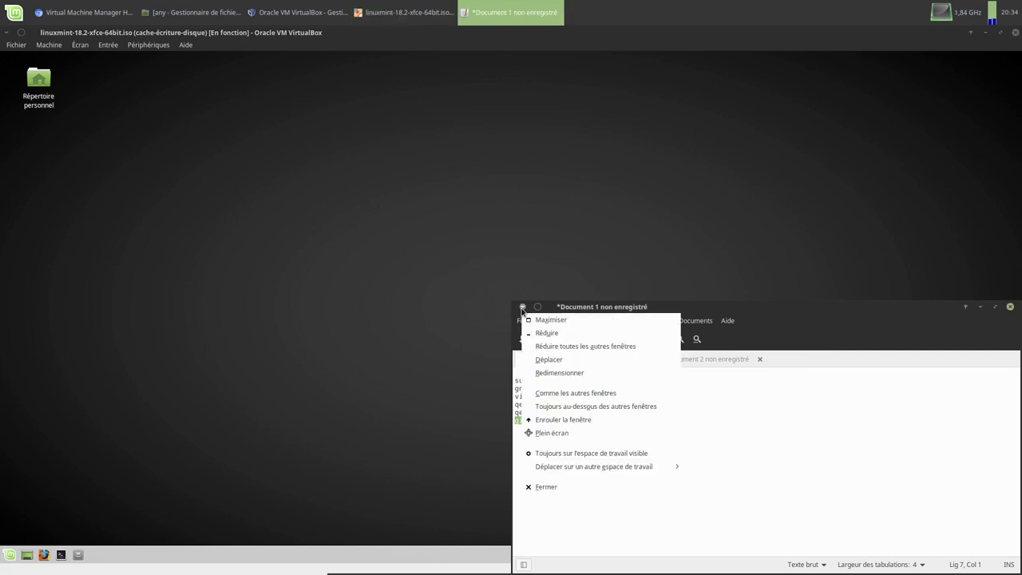
{"action": "left_click", "coordinate": [556, 395]}
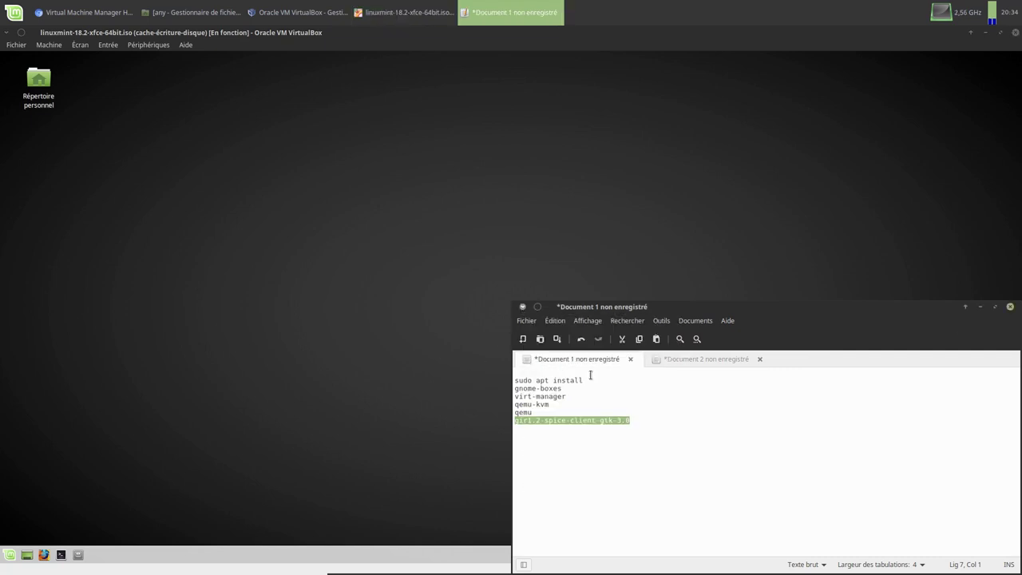
{"action": "left_click", "coordinate": [981, 308]}
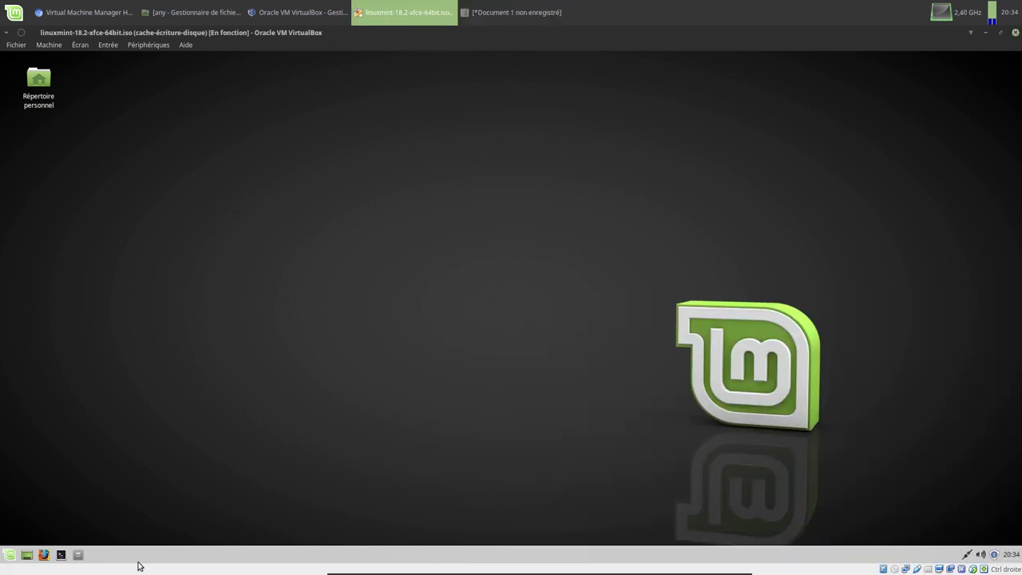
Launch Gestionnaire de machine virtuelle in the guest, maximize it and enable its system tray icon in Préférences
{"action": "left_click", "coordinate": [11, 556]}
{"action": "type", "text": "vir"}
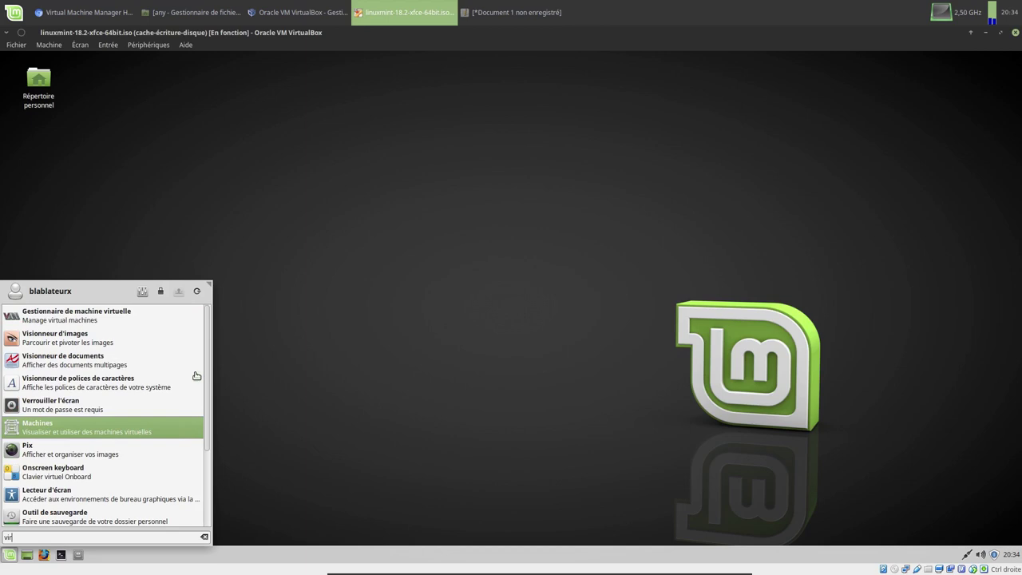
{"action": "left_click", "coordinate": [191, 318]}
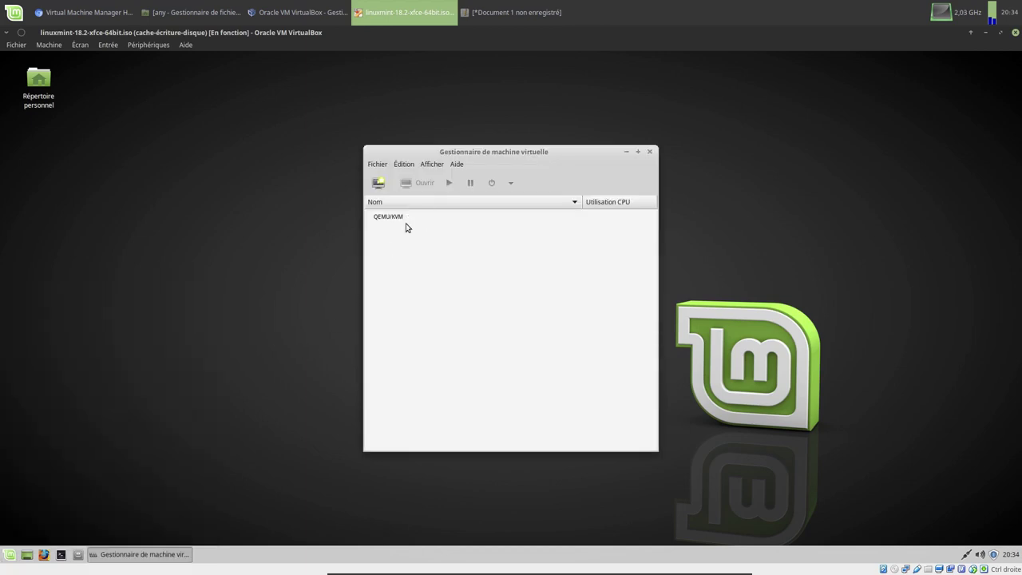
{"action": "left_click", "coordinate": [638, 151]}
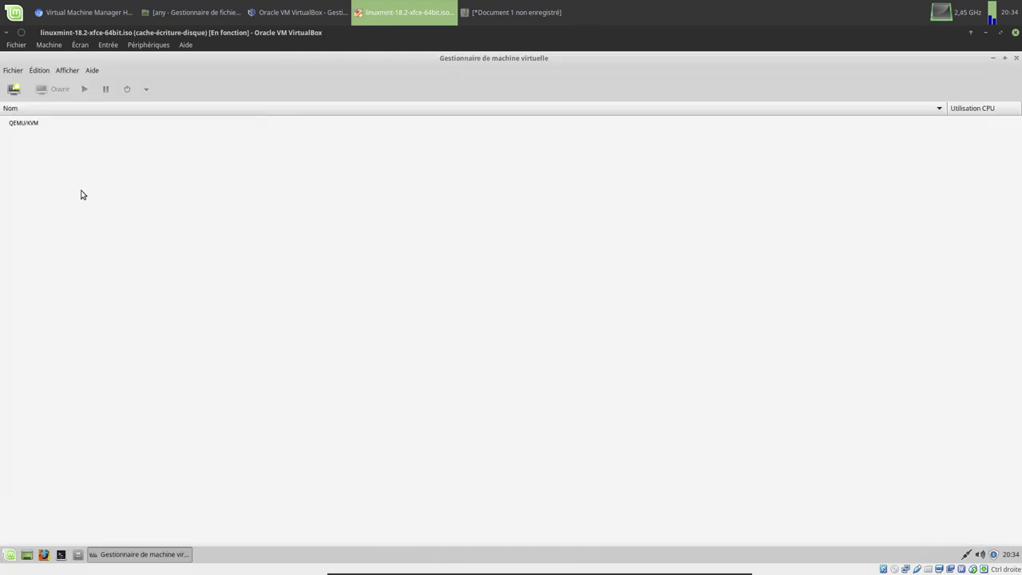
{"action": "left_click", "coordinate": [39, 71]}
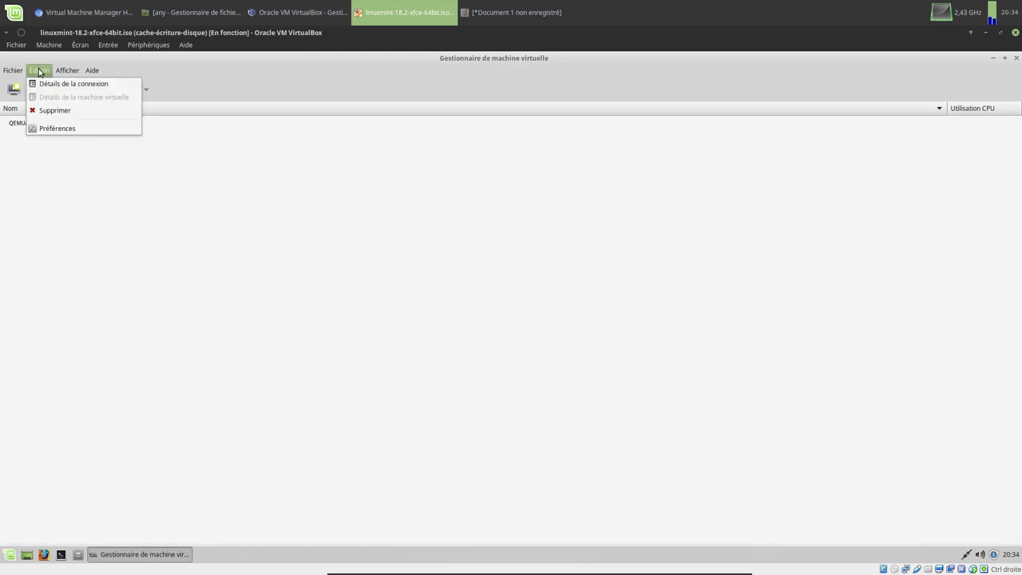
{"action": "left_click", "coordinate": [56, 129]}
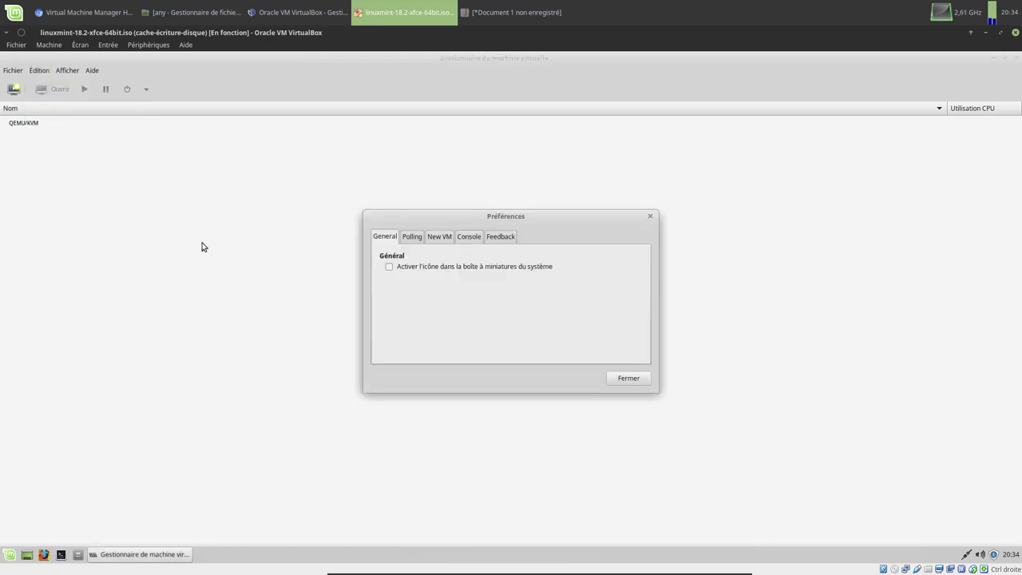
{"action": "left_click", "coordinate": [426, 270]}
Enable disk I/O, network I/O and memory statistics in the Polling preferences
{"action": "left_click", "coordinate": [412, 239]}
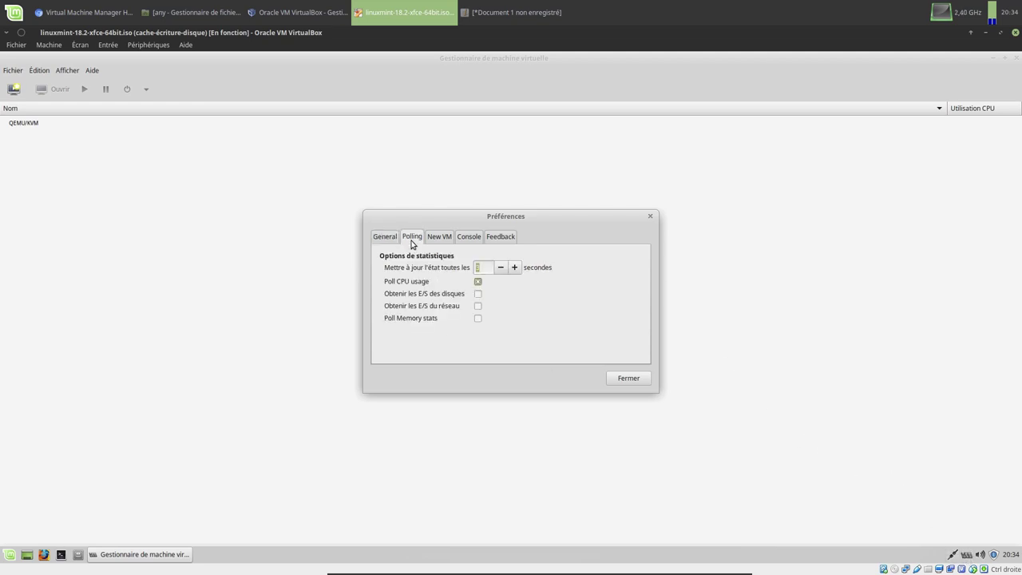
{"action": "left_click", "coordinate": [478, 294]}
{"action": "left_click", "coordinate": [478, 308]}
{"action": "left_click", "coordinate": [477, 319]}
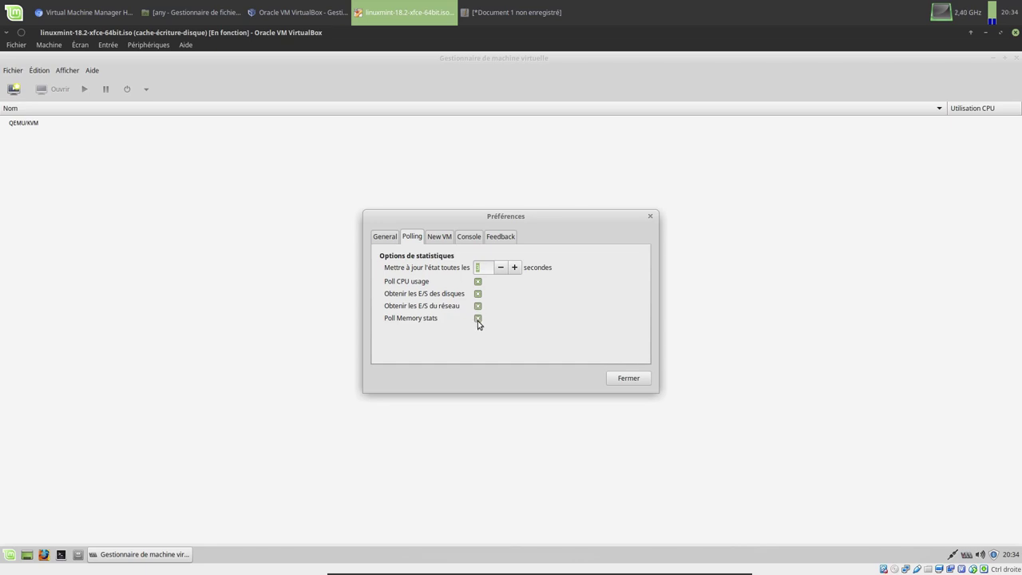
Review the New VM defaults and set Resize guest with window to Activé in the Console preferences
{"action": "left_click", "coordinate": [448, 240]}
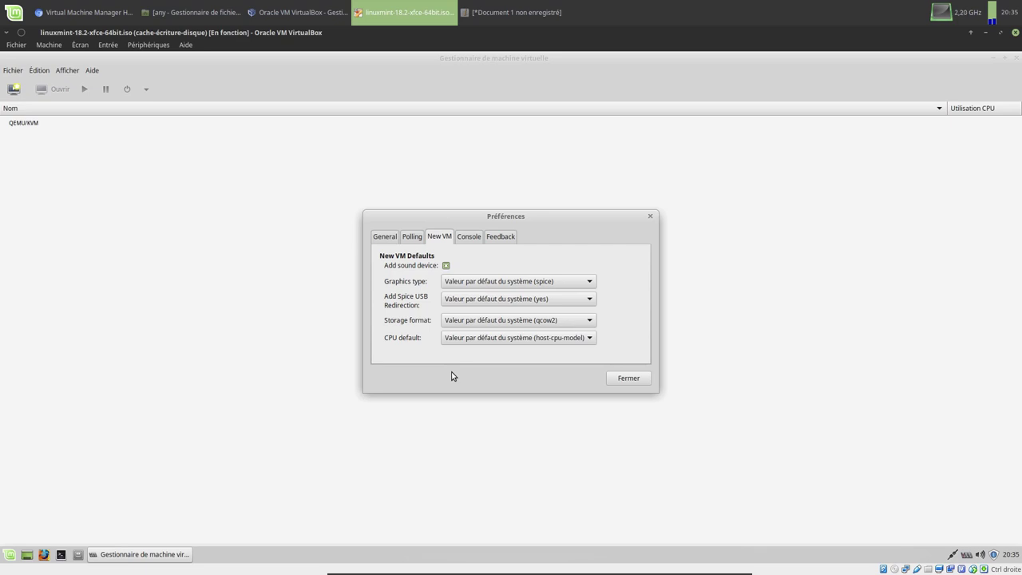
{"action": "left_click", "coordinate": [469, 239]}
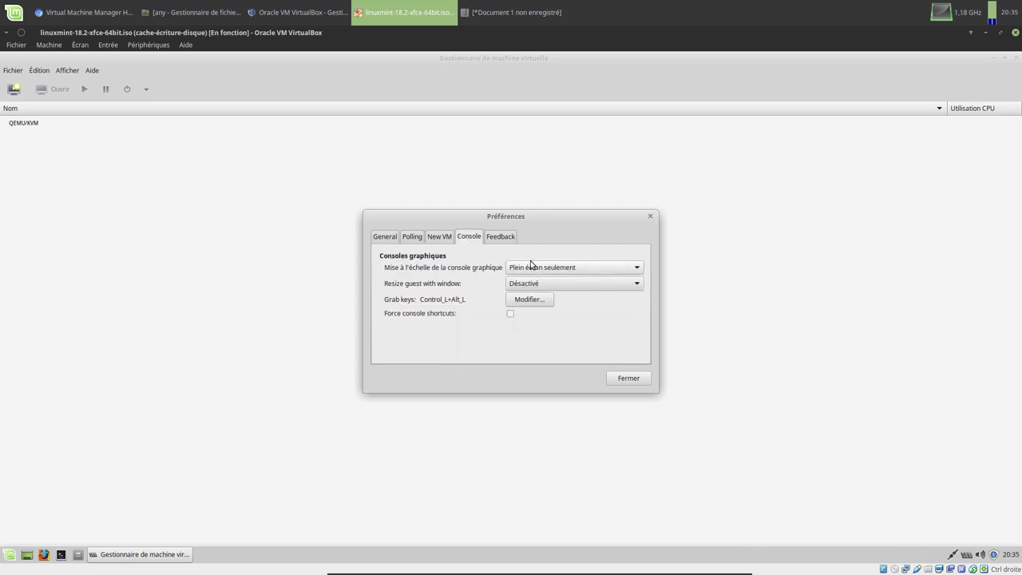
{"action": "left_click", "coordinate": [535, 284]}
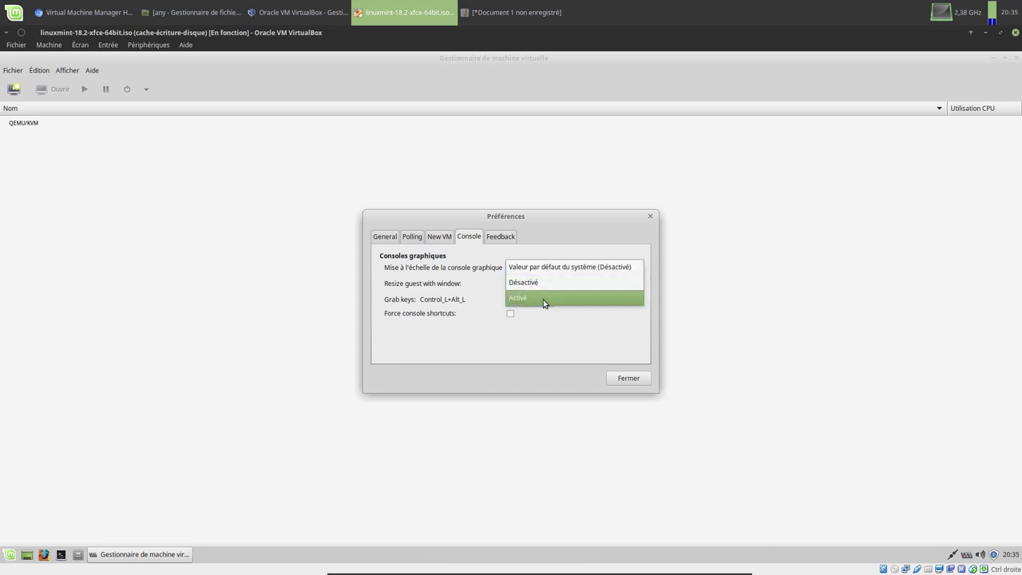
{"action": "left_click", "coordinate": [545, 302]}
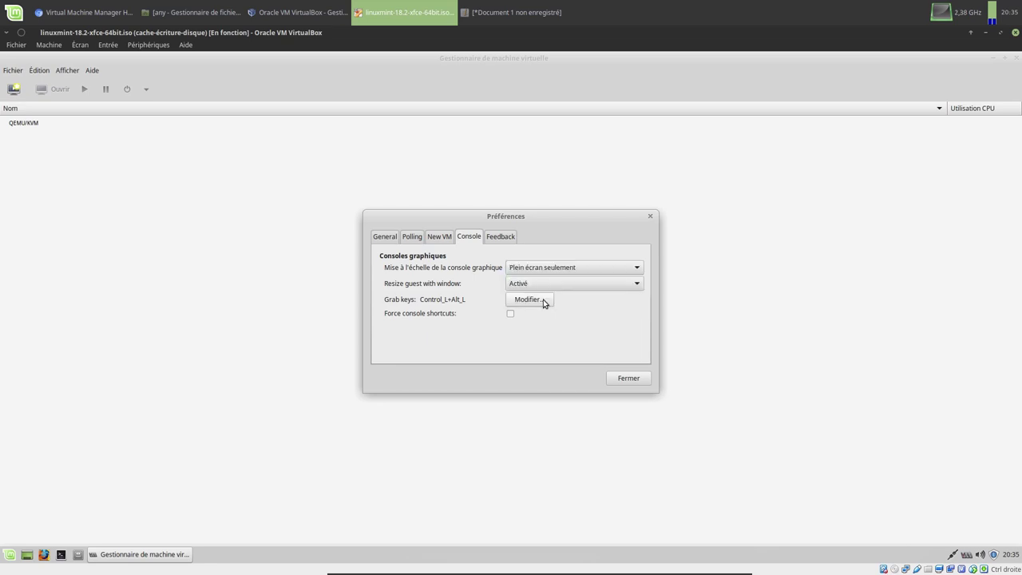
Enable the Éteindre/Redémarrer/Sauvegarder and Suspendre confirmations in the Feedback preferences and close Préférences
{"action": "left_click", "coordinate": [497, 236]}
{"action": "left_click", "coordinate": [503, 282]}
{"action": "left_click", "coordinate": [503, 297]}
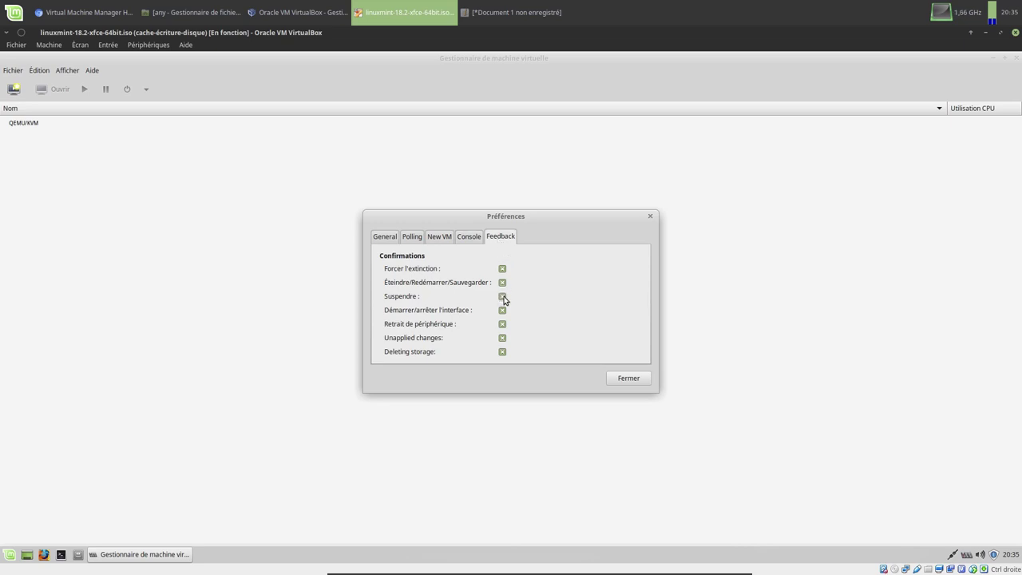
{"action": "left_click", "coordinate": [623, 379]}
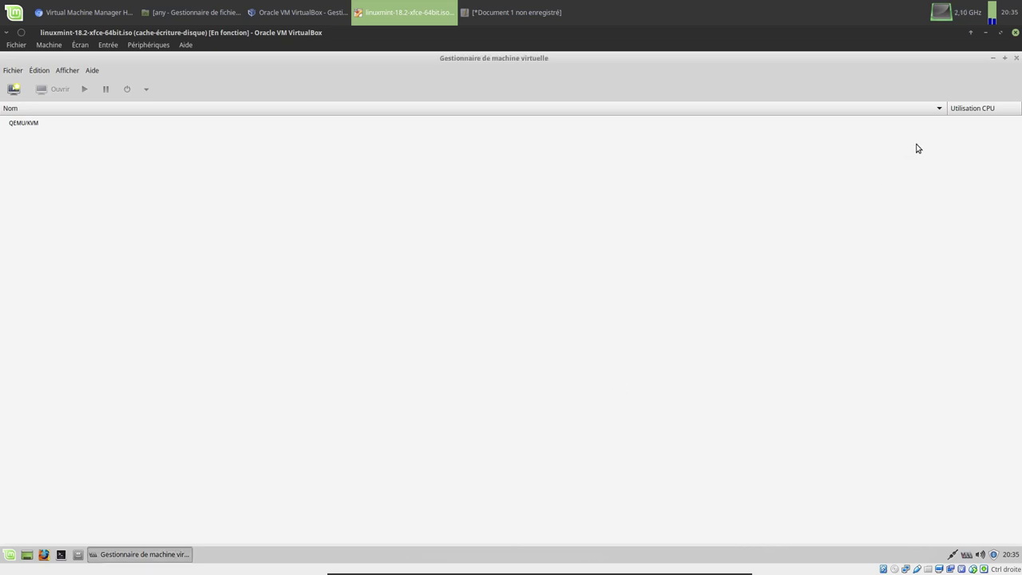
Close the Gestionnaire de machine virtuelle window and quit the instance still running in the guest's system tray
{"action": "left_click", "coordinate": [1016, 58]}
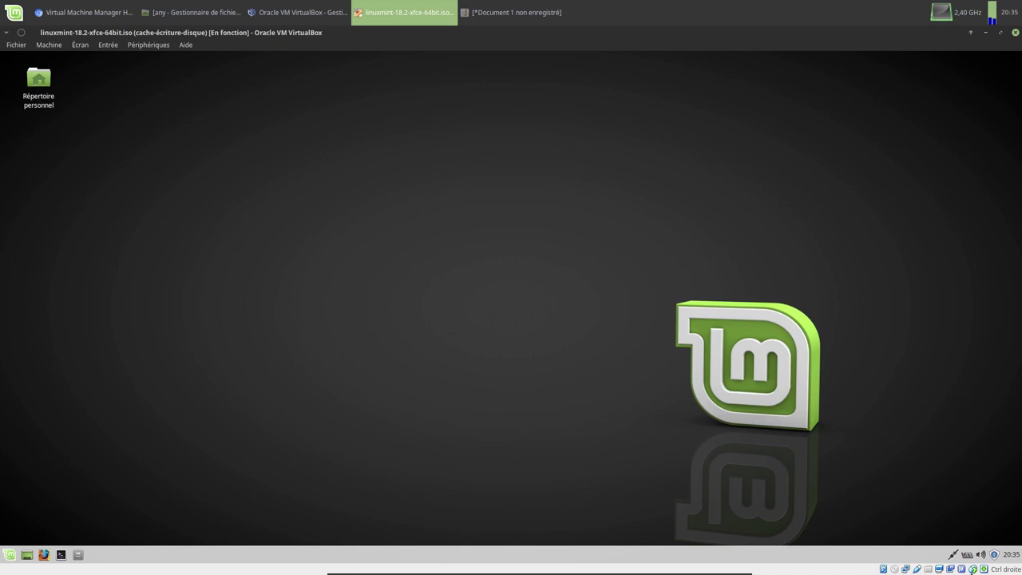
{"action": "right_click", "coordinate": [967, 556]}
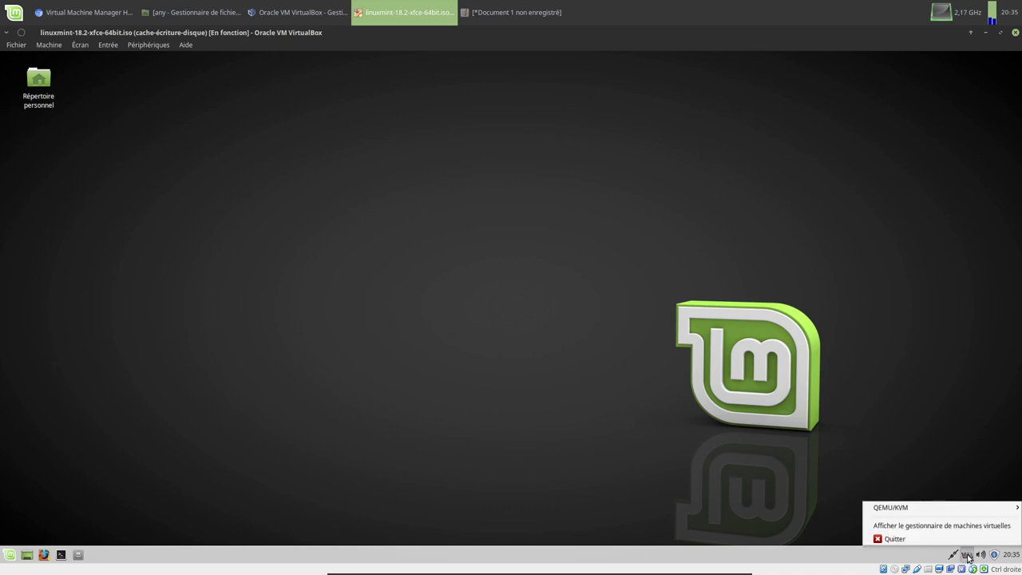
{"action": "left_click", "coordinate": [899, 539]}
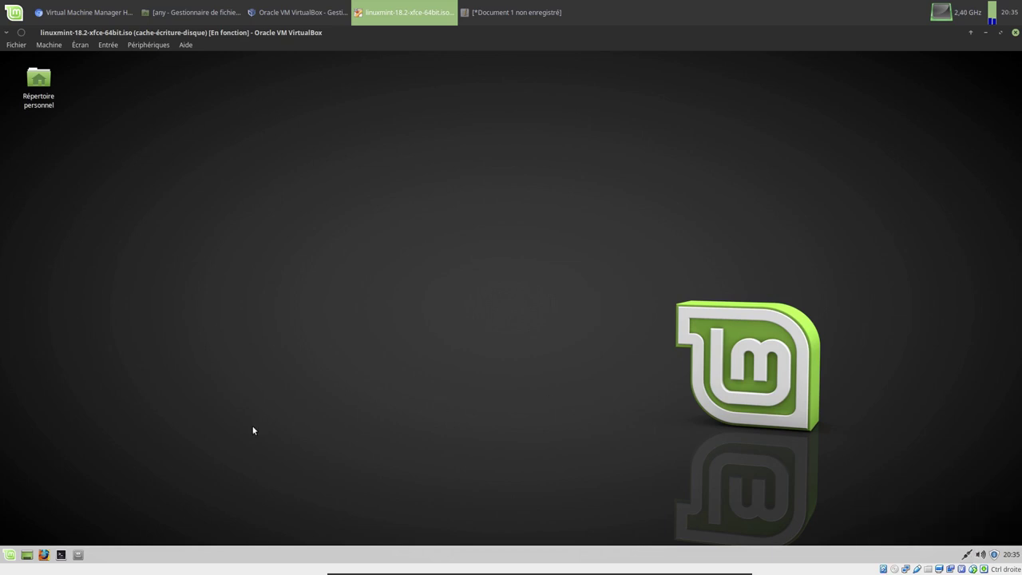
Shut down the Linux Mint Xfce guest from its session dialog
{"action": "left_click", "coordinate": [4, 555]}
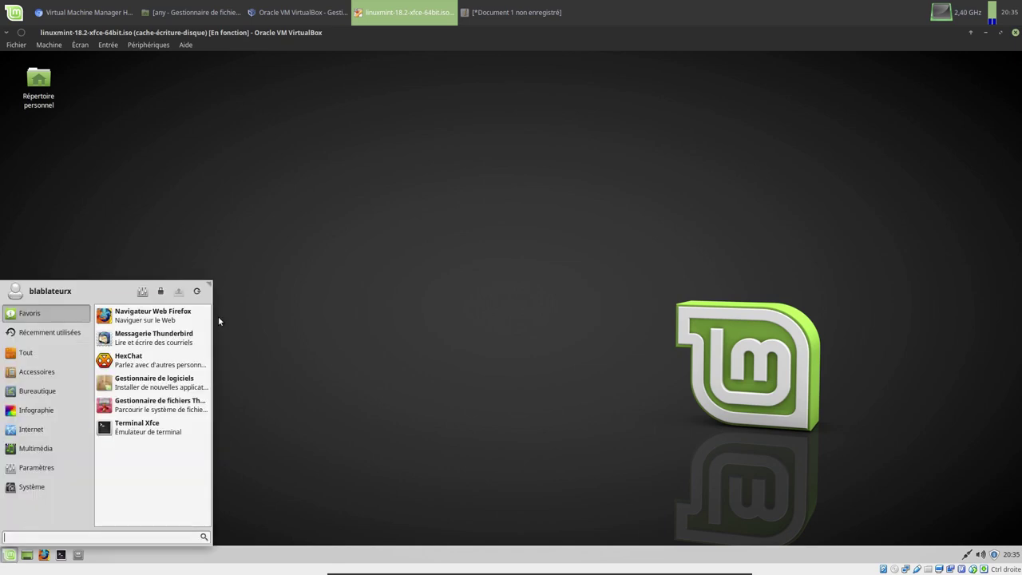
{"action": "left_click", "coordinate": [197, 291]}
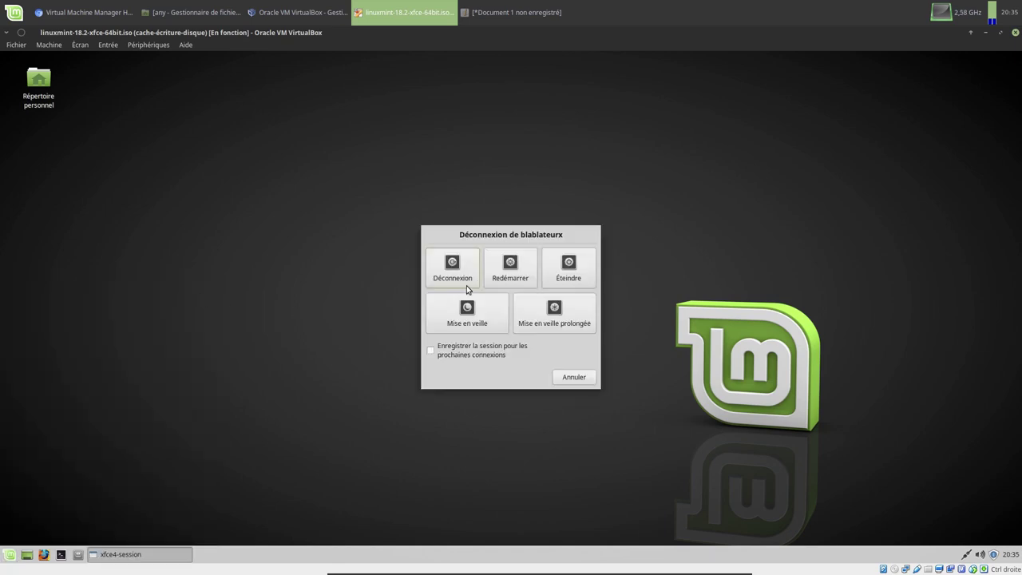
{"action": "left_click", "coordinate": [565, 266]}
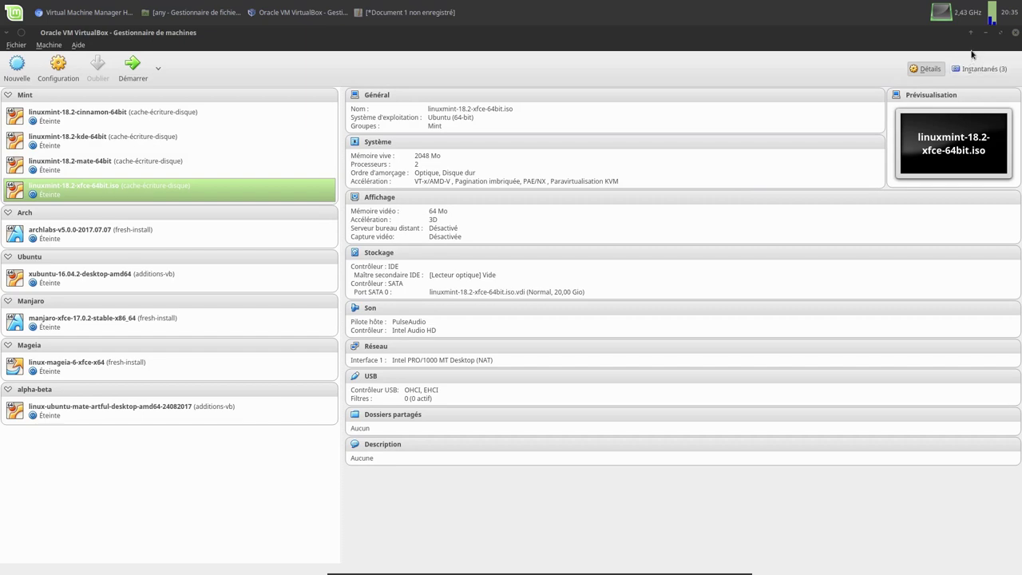
Copy the linuxmint-18.2-xfce-64bit.iso folder from /home/any/VirtualBox VMs/Mint into the Bureau folder using the host's file manager
{"action": "mouse_move", "coordinate": [604, 563]}
{"action": "left_click", "coordinate": [190, 17]}
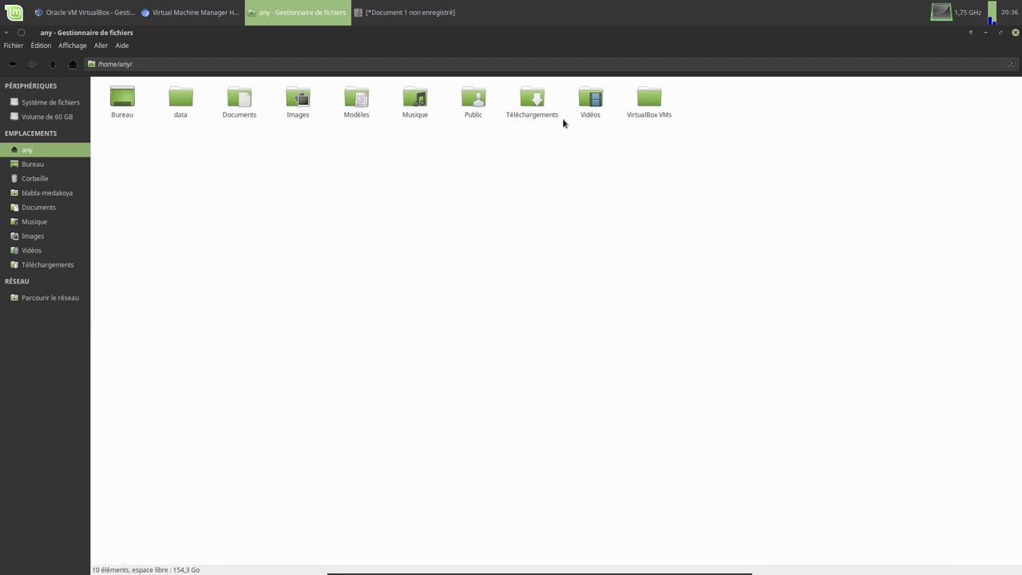
{"action": "double_click", "coordinate": [651, 97]}
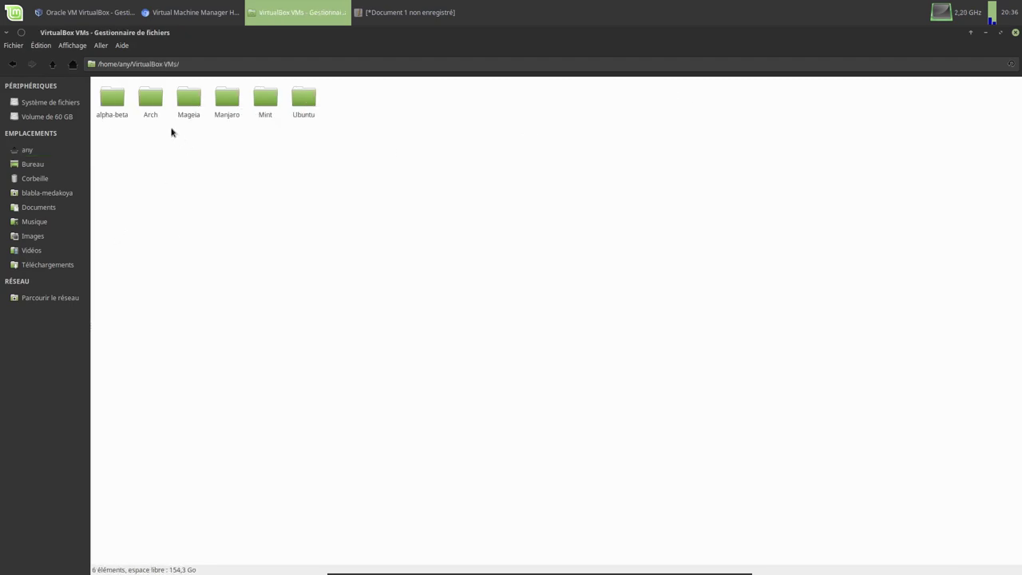
{"action": "double_click", "coordinate": [265, 97]}
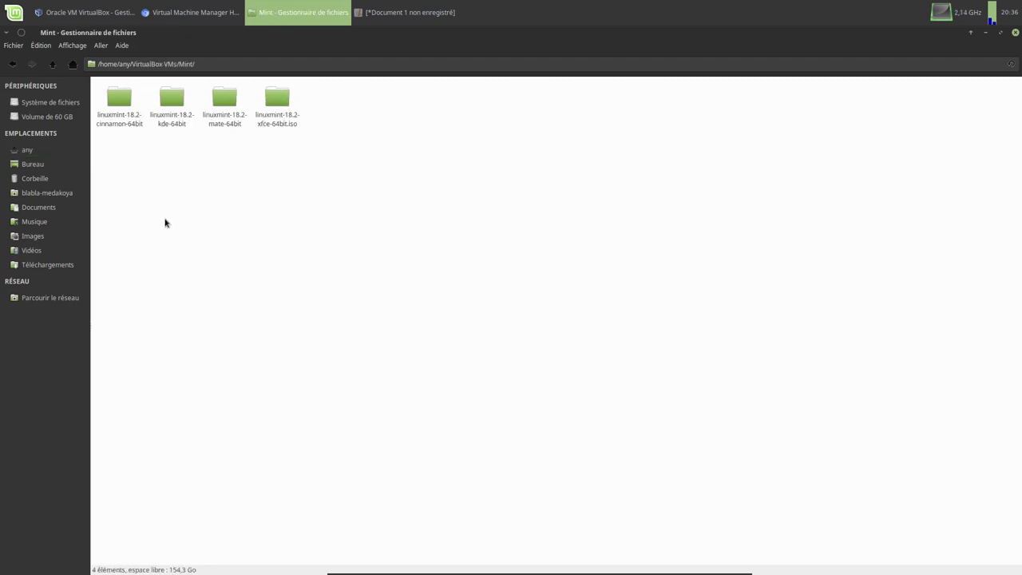
{"action": "left_click", "coordinate": [274, 125]}
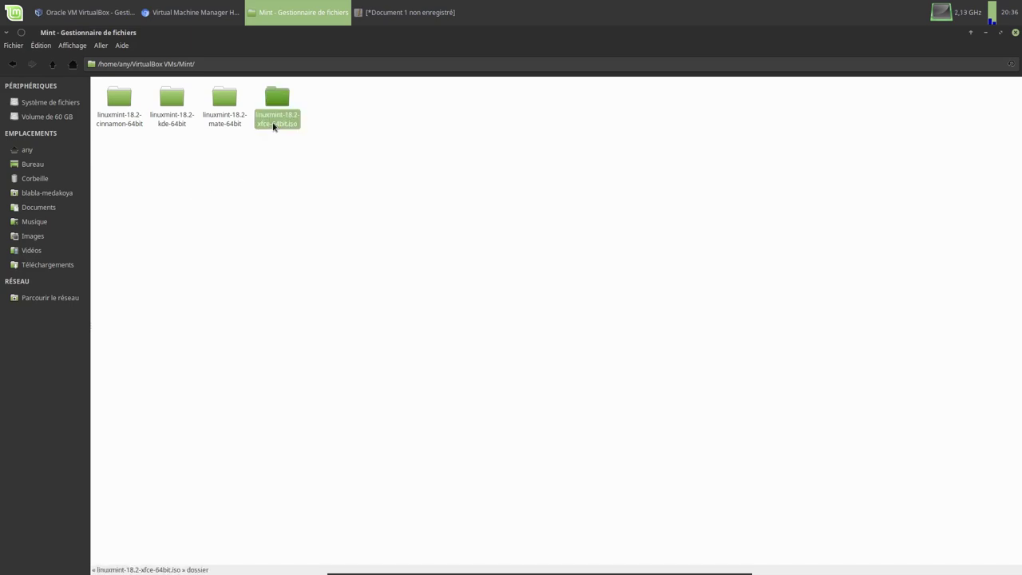
{"action": "right_click", "coordinate": [274, 125]}
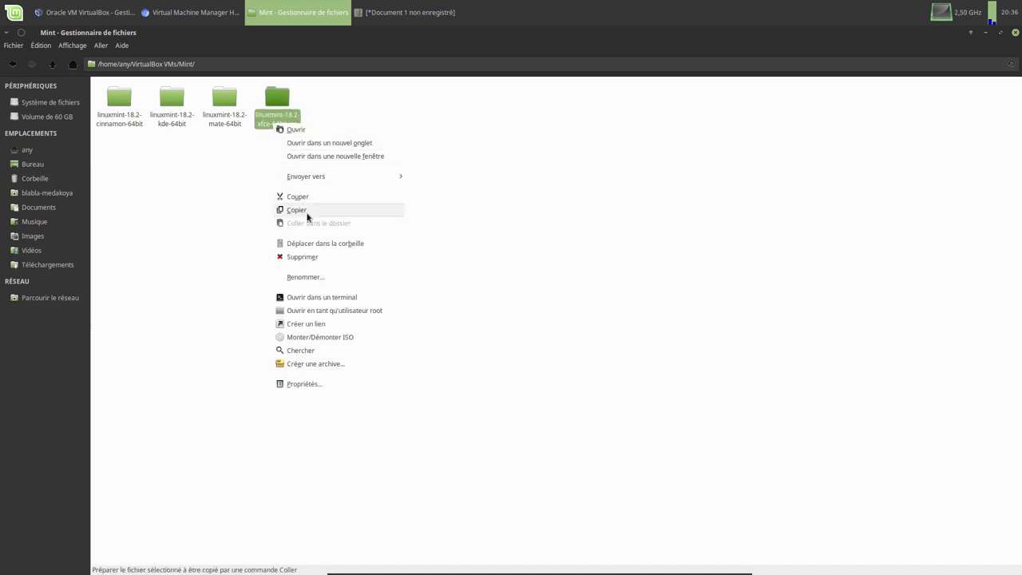
{"action": "left_click", "coordinate": [307, 211]}
{"action": "left_click", "coordinate": [33, 154]}
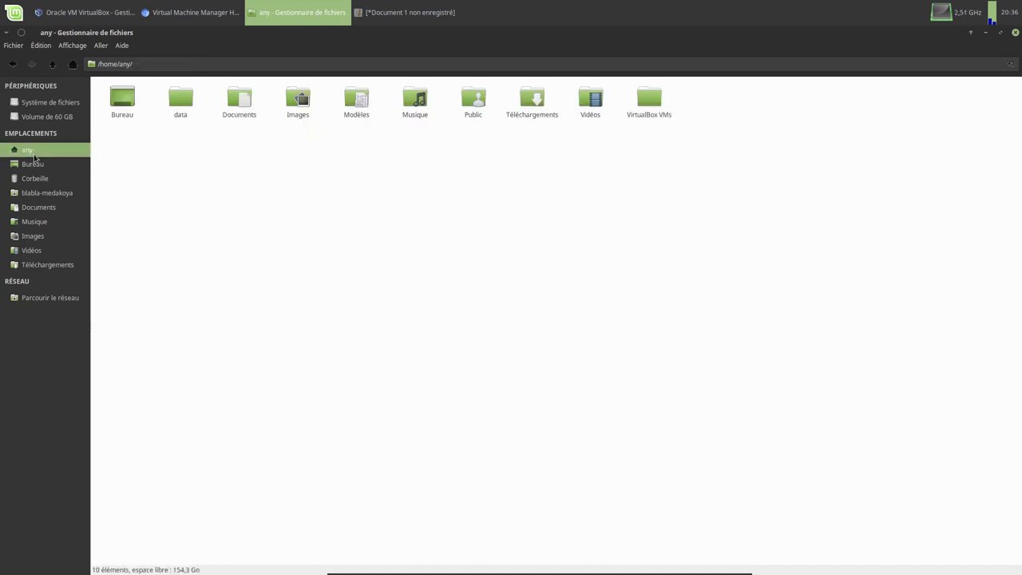
{"action": "left_click", "coordinate": [53, 165]}
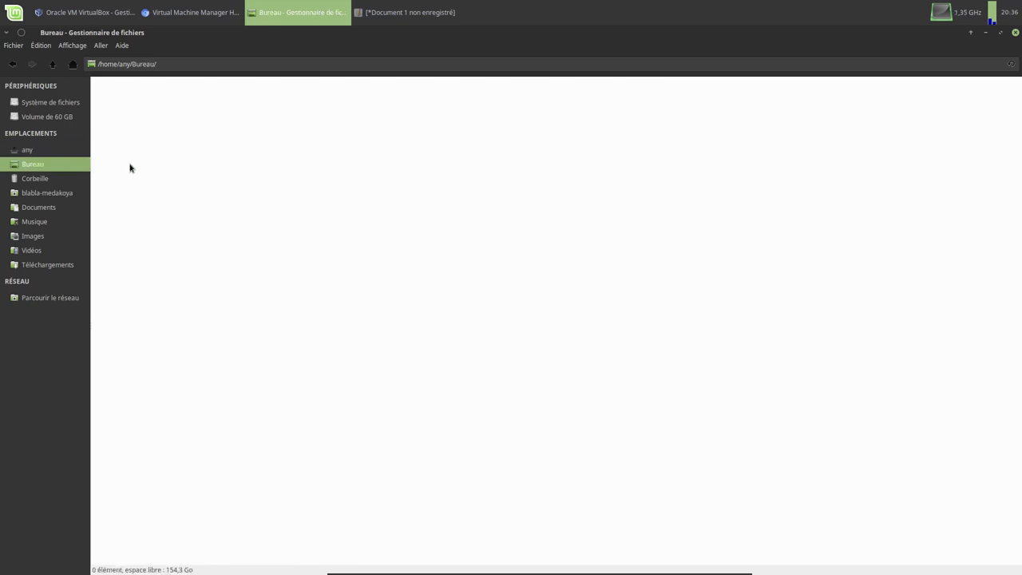
{"action": "right_click", "coordinate": [131, 165]}
{"action": "left_click", "coordinate": [144, 204]}
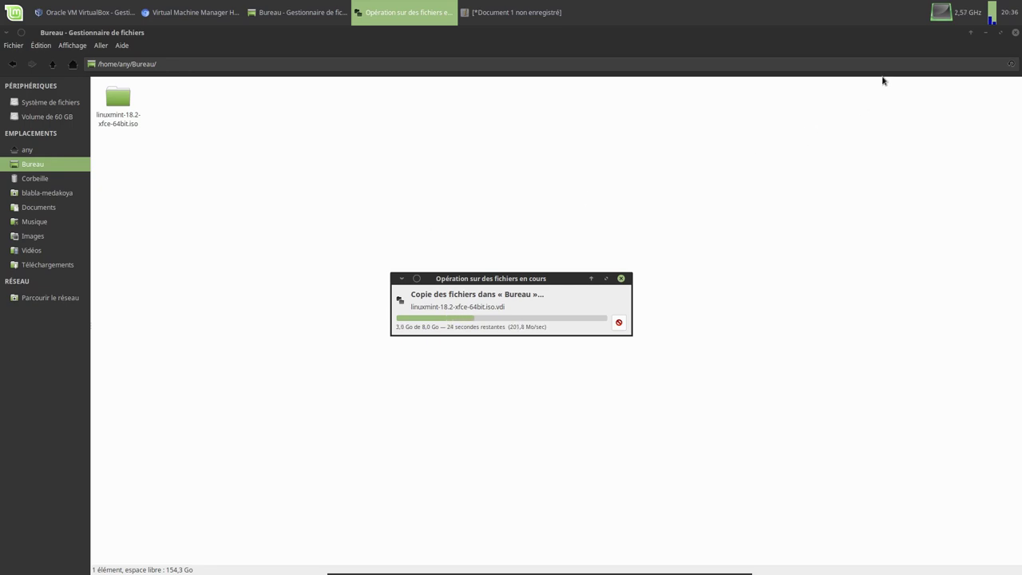
Close the file manager, Oracle VM VirtualBox and Chromium windows while the copy runs
{"action": "left_click", "coordinate": [1015, 33]}
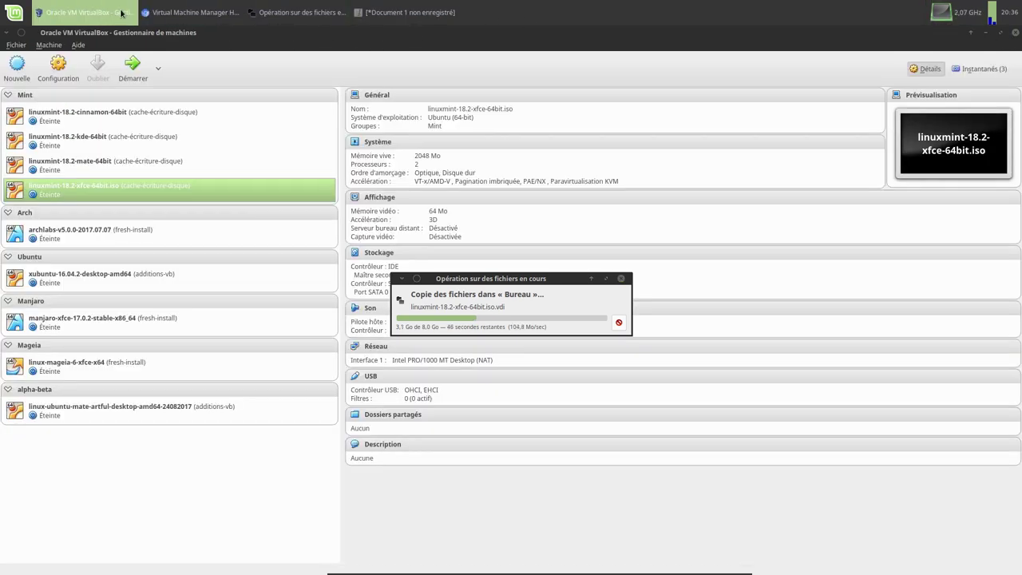
{"action": "left_click", "coordinate": [1016, 35]}
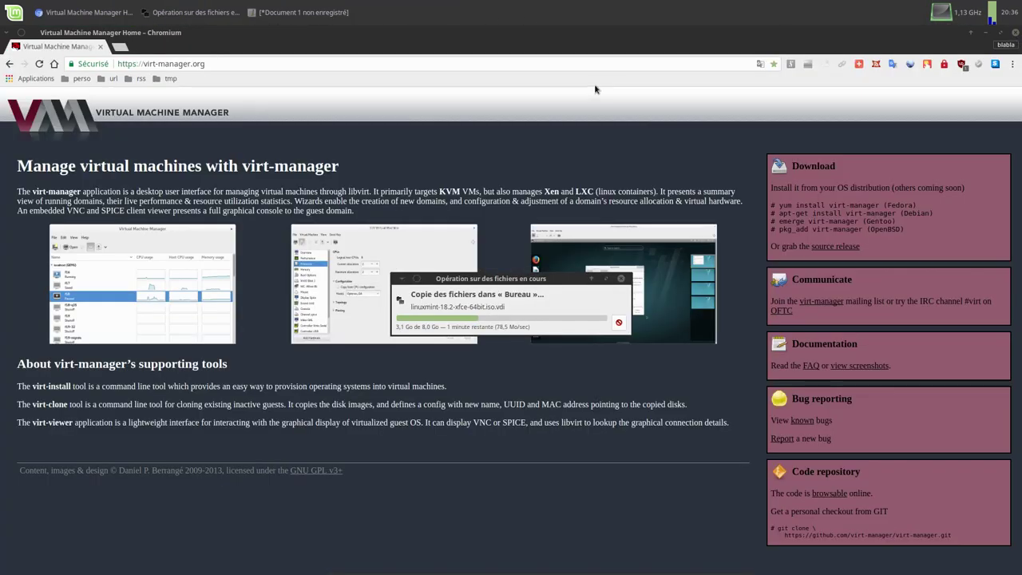
{"action": "left_click", "coordinate": [1016, 34]}
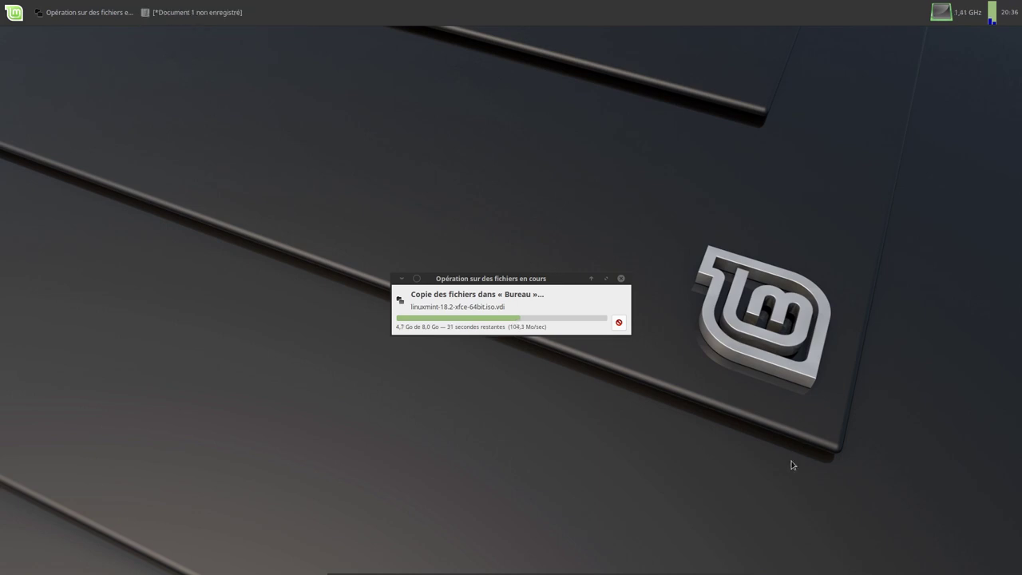
Launch Gestionnaire de machine virtuelle on the host and check the progress of the folder copy
{"action": "mouse_move", "coordinate": [687, 573]}
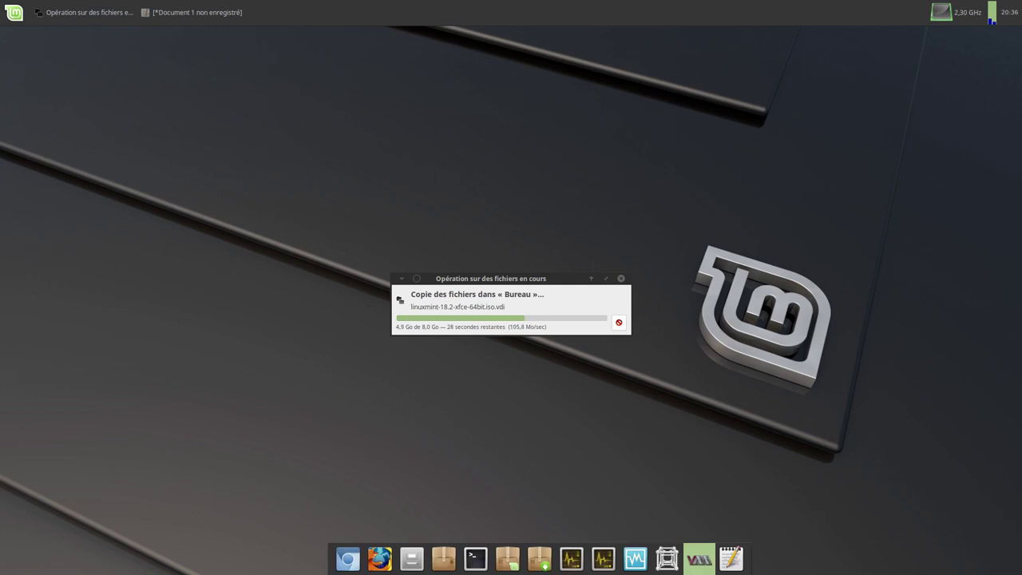
{"action": "left_click", "coordinate": [695, 566]}
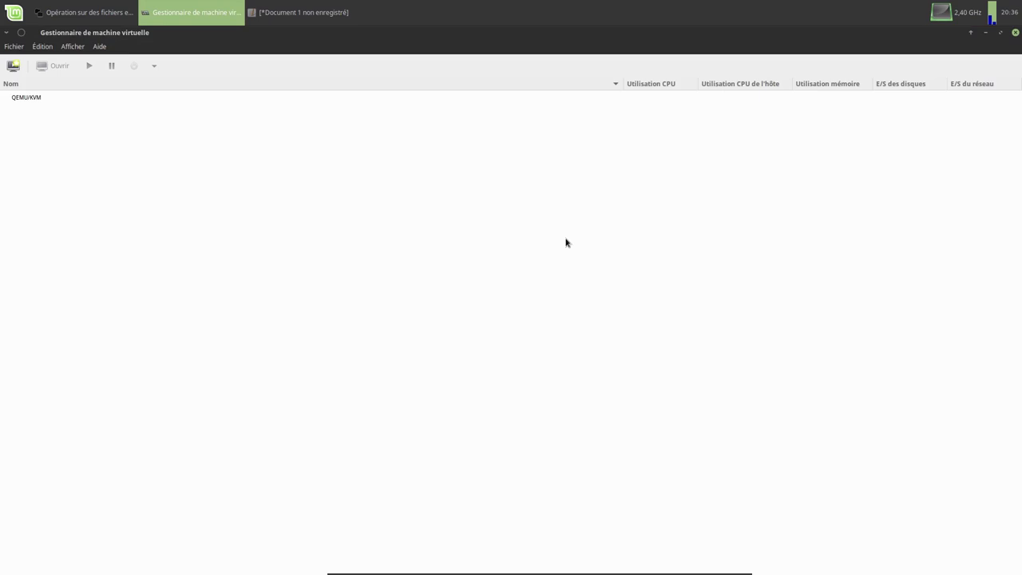
{"action": "left_click", "coordinate": [127, 12]}
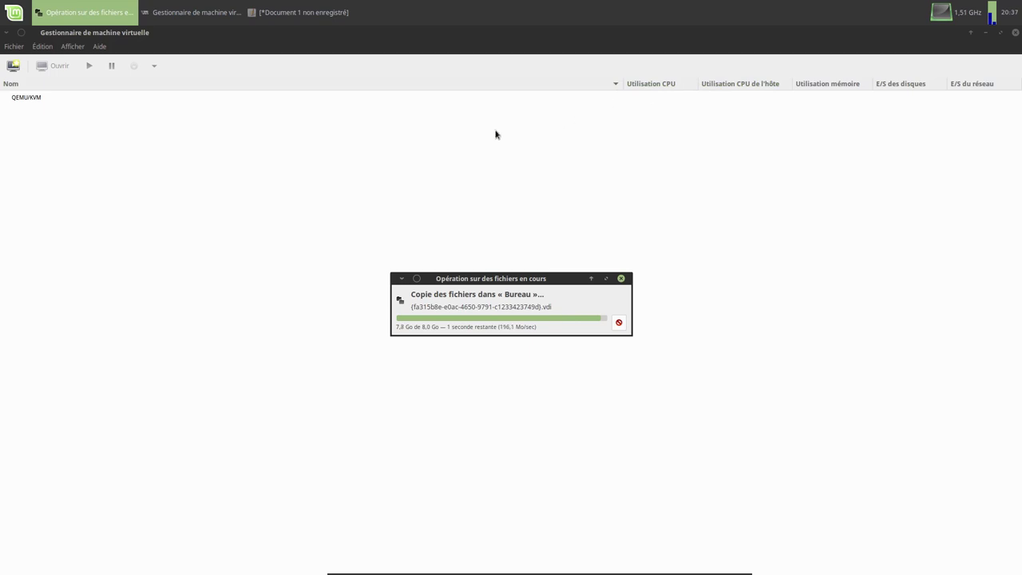
Examine which CPU, memory, disk and network usage graphs are enabled for the machine list
{"action": "left_click", "coordinate": [42, 48]}
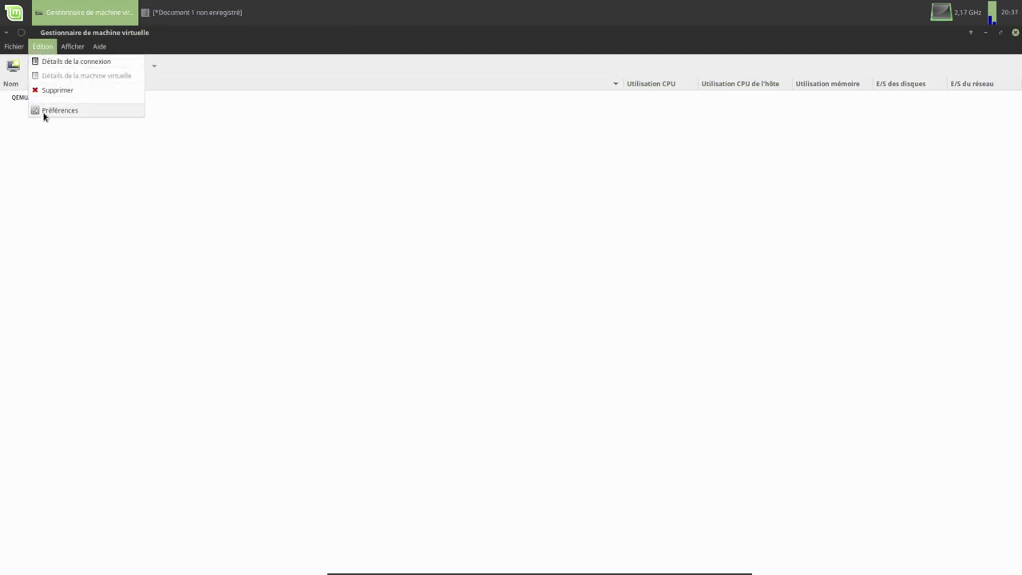
{"action": "left_click", "coordinate": [46, 177]}
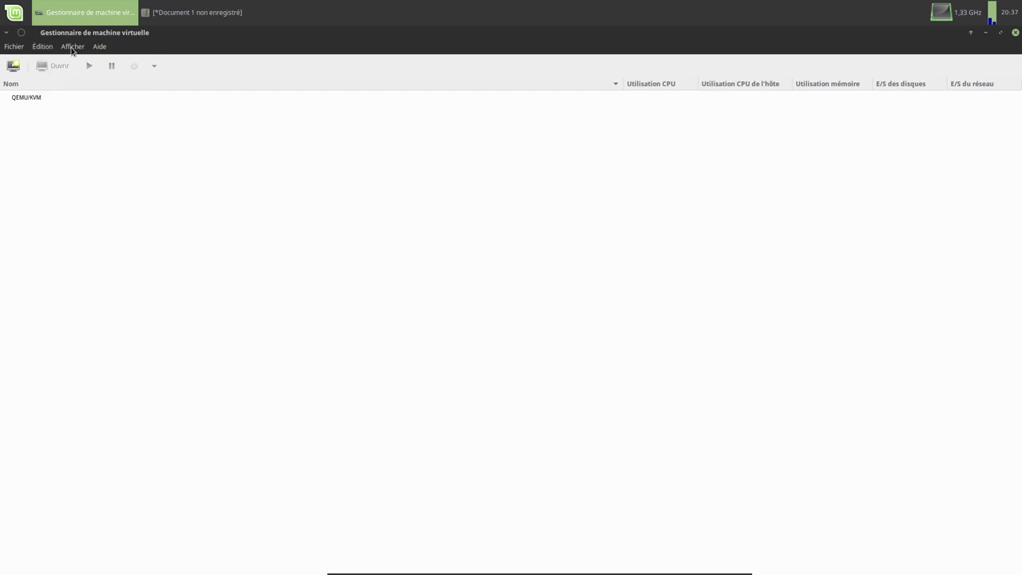
{"action": "left_click", "coordinate": [72, 48]}
{"action": "mouse_move", "coordinate": [86, 62]}
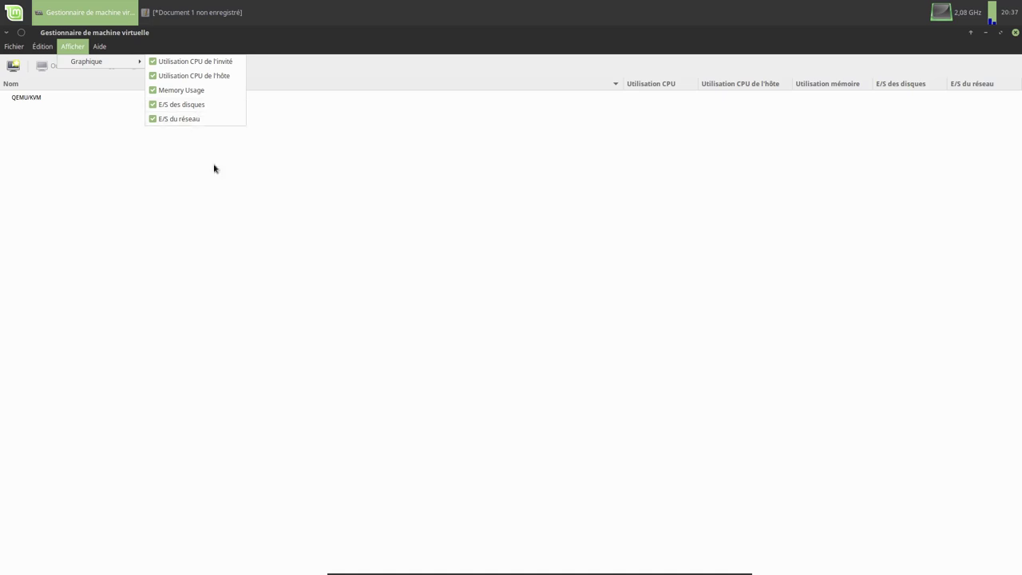
{"action": "left_click", "coordinate": [226, 244]}
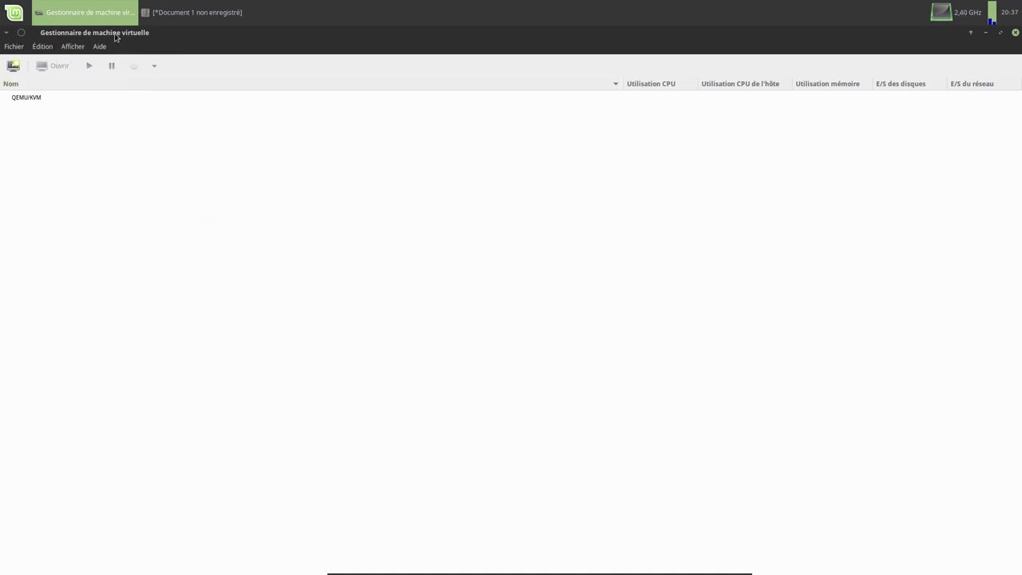
Start a new virtual machine that imports an existing disk image, show its architecture options and continue to the storage page
{"action": "left_click", "coordinate": [15, 48]}
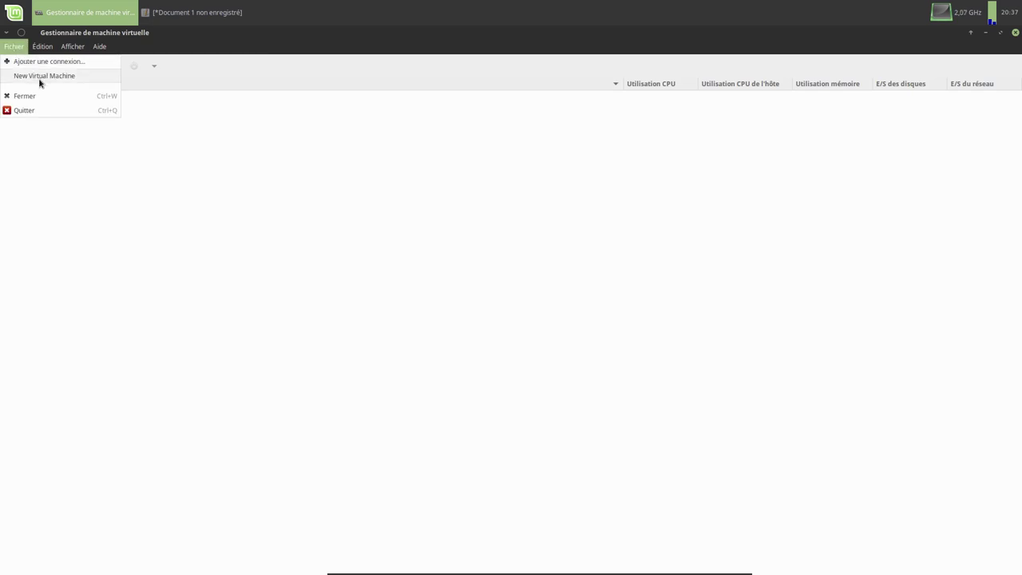
{"action": "left_click", "coordinate": [40, 76]}
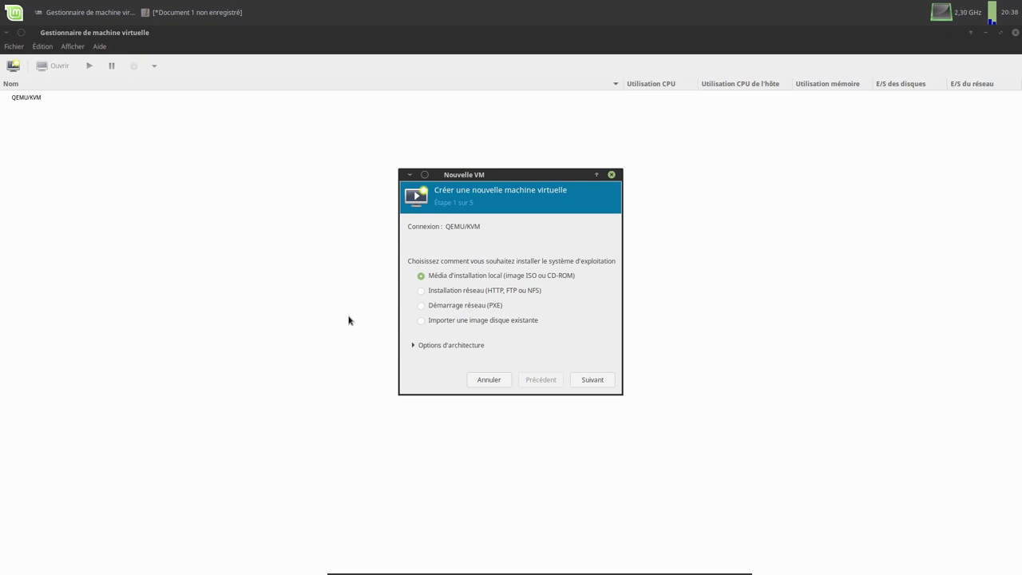
{"action": "left_click", "coordinate": [418, 323]}
{"action": "left_click", "coordinate": [414, 345]}
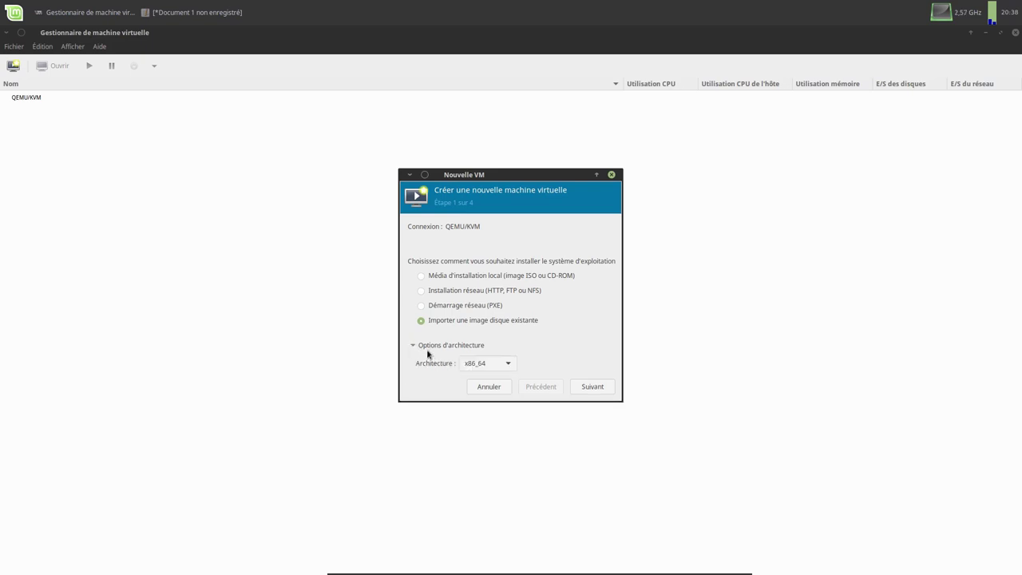
{"action": "left_click", "coordinate": [596, 392]}
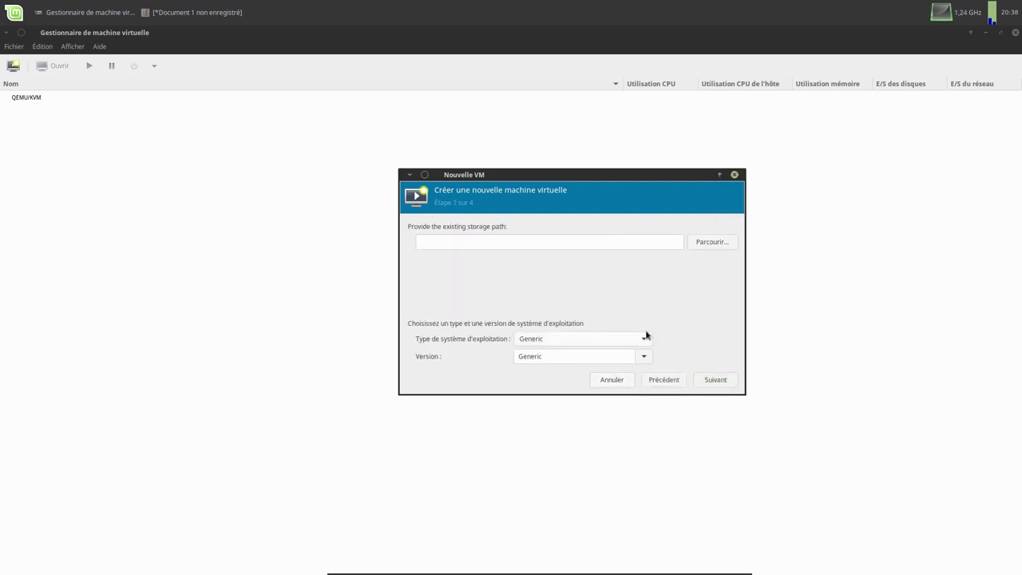
Delete the linuxmint-18.2-xfce-64bit.iso storage pool while choosing a volume for the new VM
{"action": "left_click", "coordinate": [707, 247]}
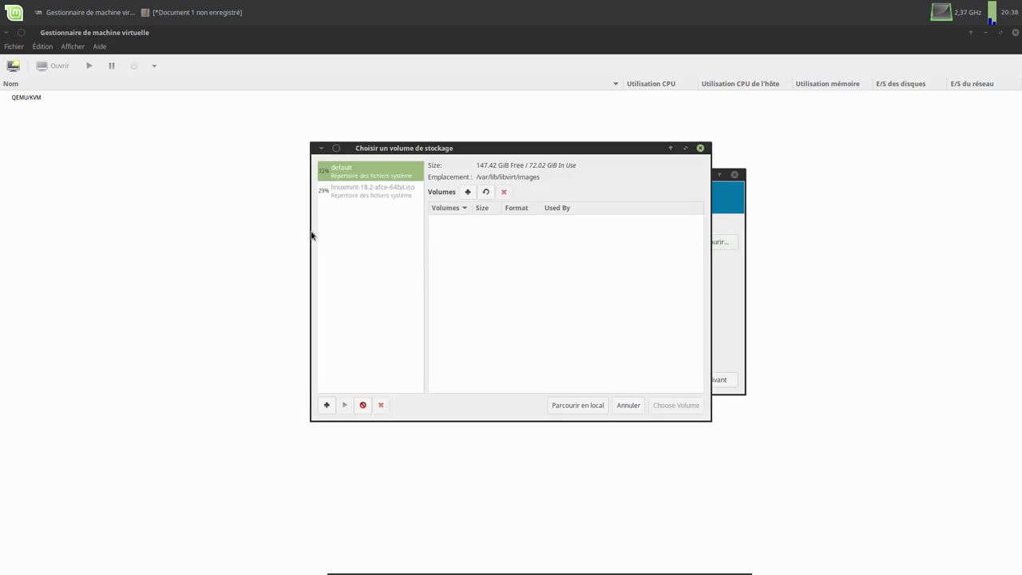
{"action": "left_click", "coordinate": [393, 196]}
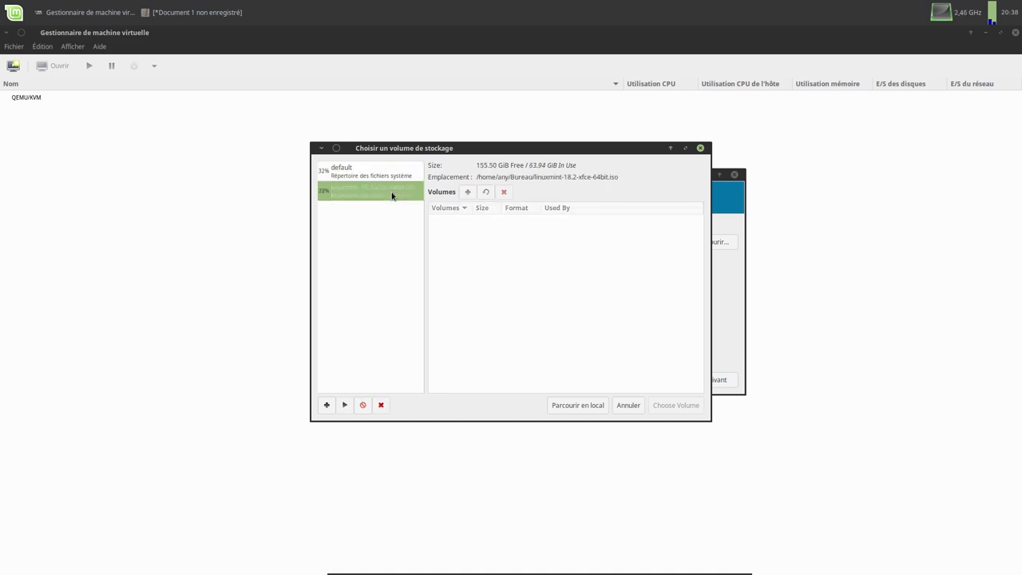
{"action": "left_click", "coordinate": [381, 404]}
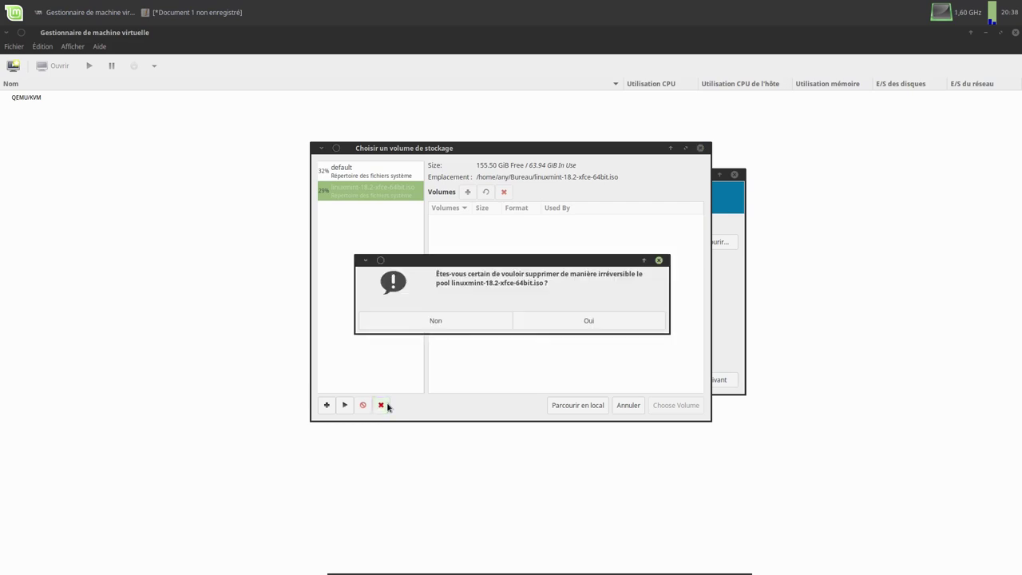
{"action": "left_click", "coordinate": [584, 322]}
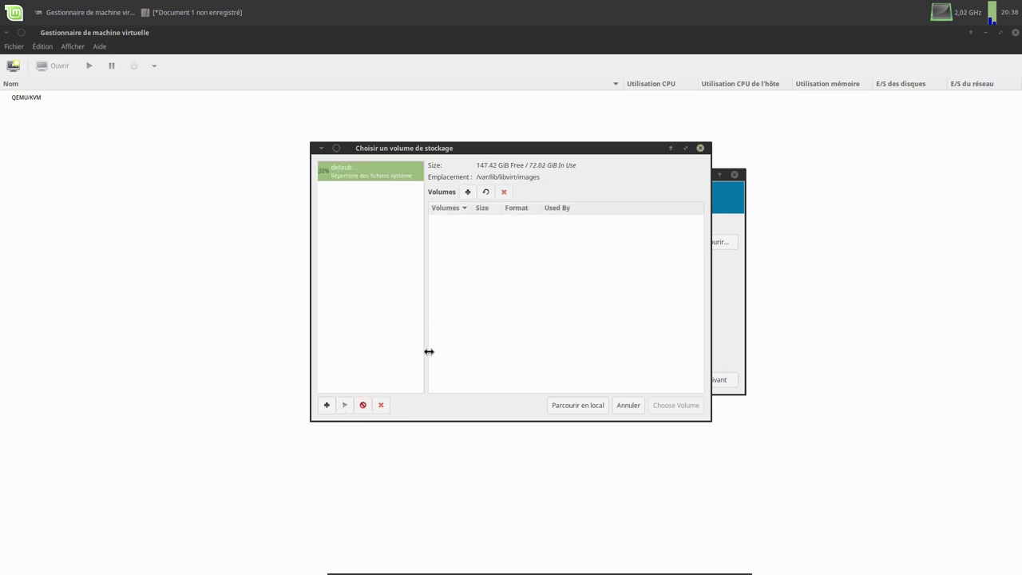
Choose linuxmint-18.2-xfce-64bit.iso.vdi from the copied folder in Bureau as the VM's existing storage
{"action": "left_click", "coordinate": [570, 406]}
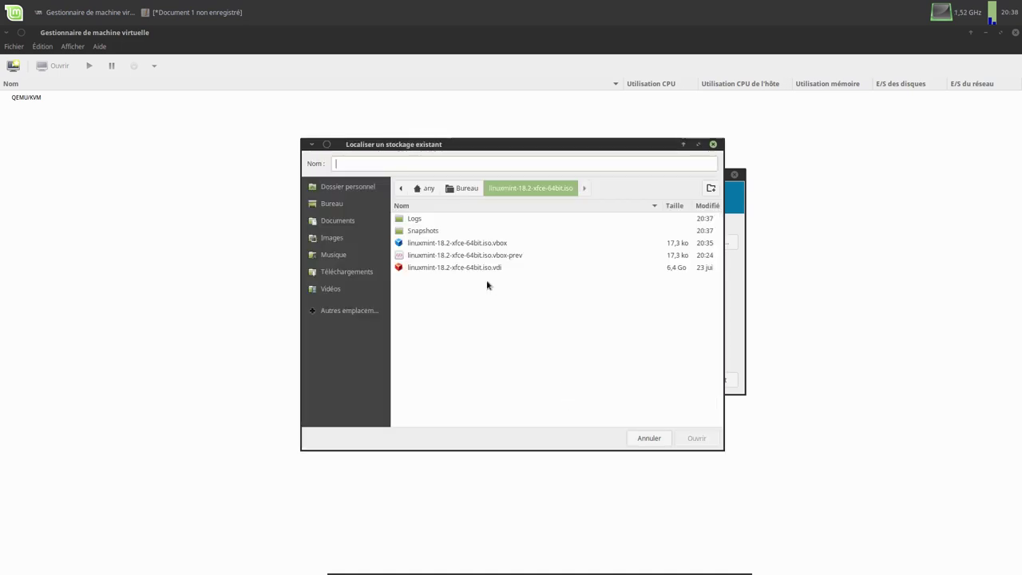
{"action": "left_click", "coordinate": [425, 189]}
{"action": "left_click", "coordinate": [445, 190]}
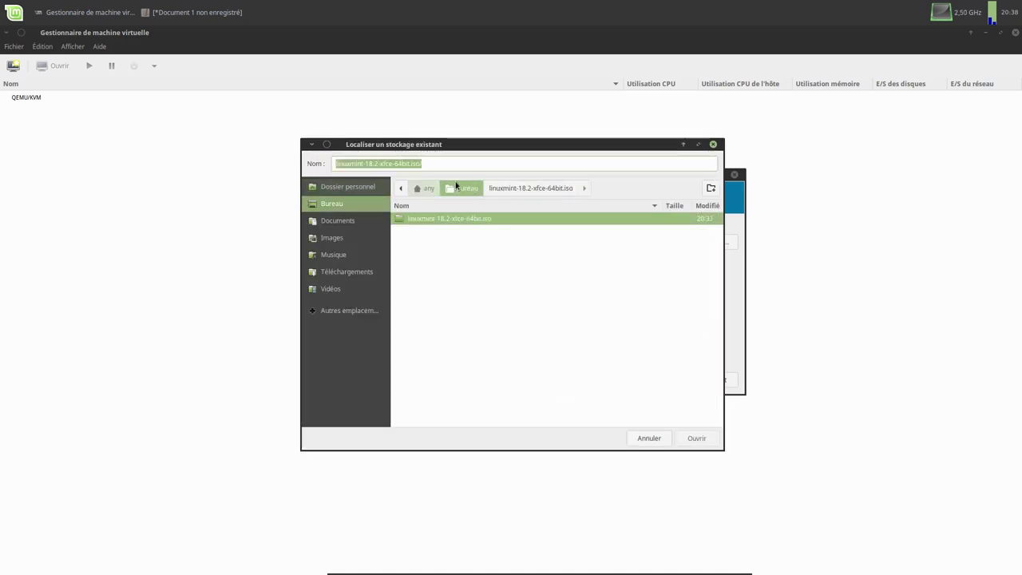
{"action": "left_click", "coordinate": [441, 221]}
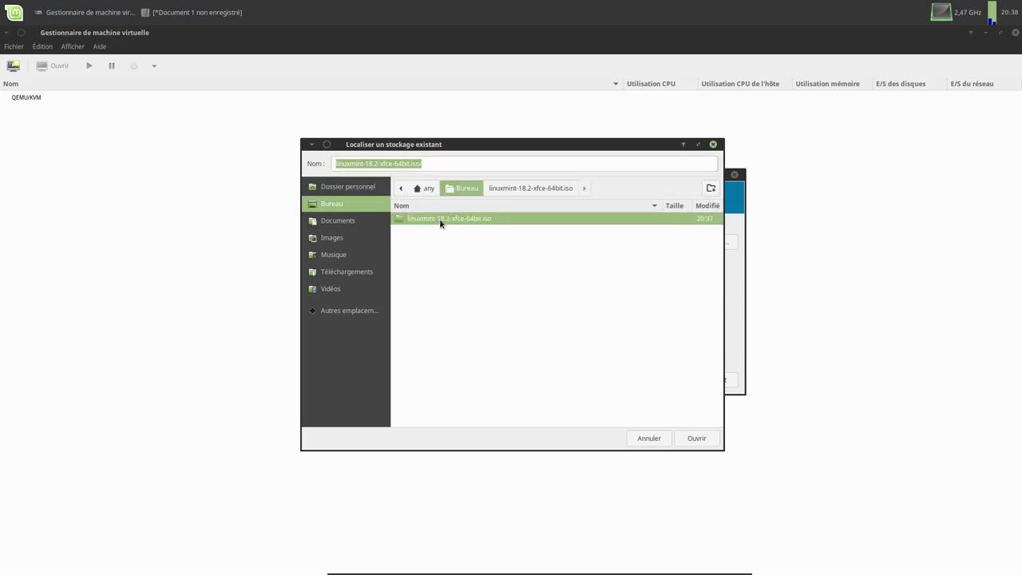
{"action": "double_click", "coordinate": [424, 224]}
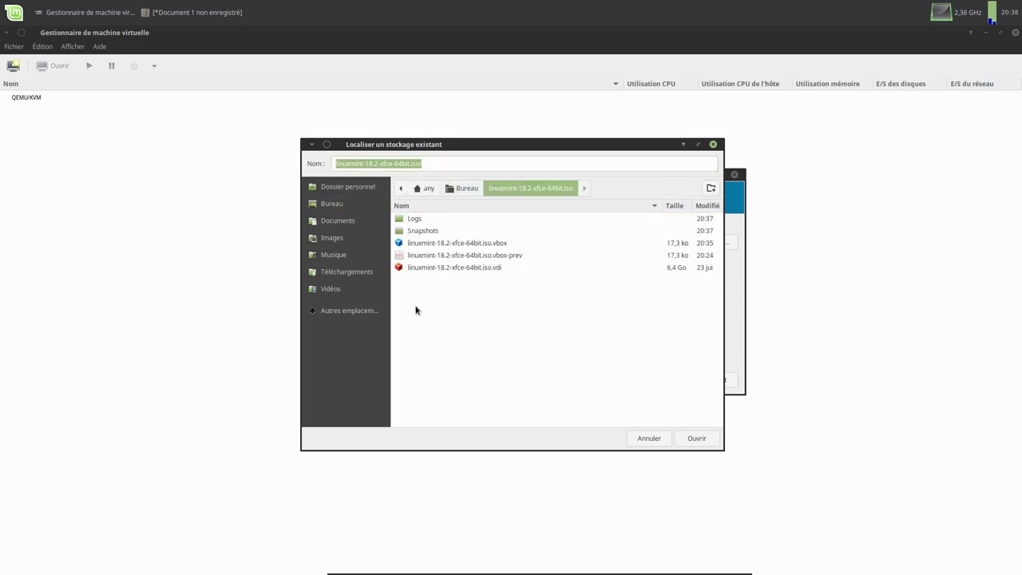
{"action": "double_click", "coordinate": [438, 268]}
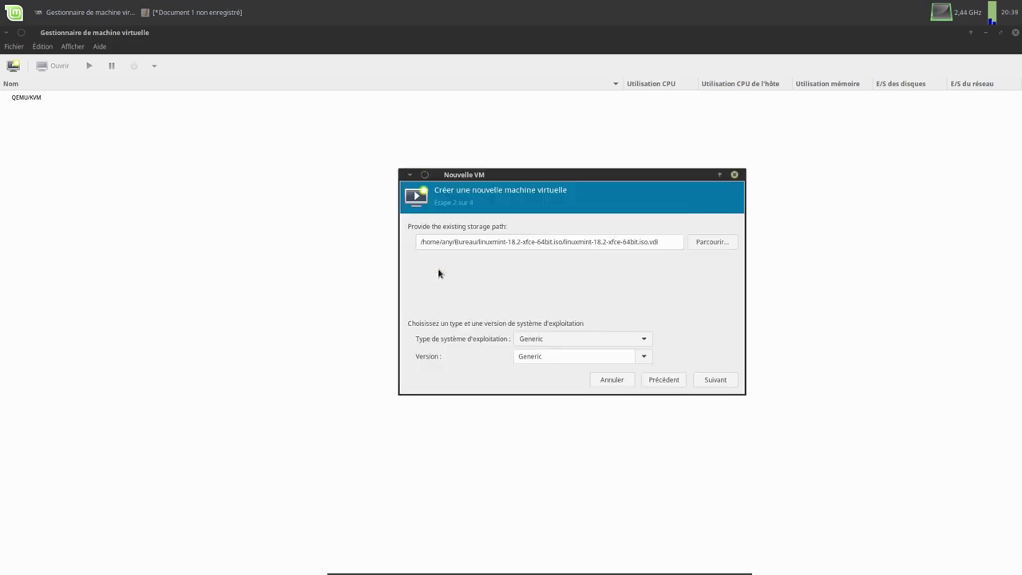
Set the operating system type to Linux with version Ubuntu 16.04 and continue to the memory and CPU page
{"action": "left_click", "coordinate": [575, 340]}
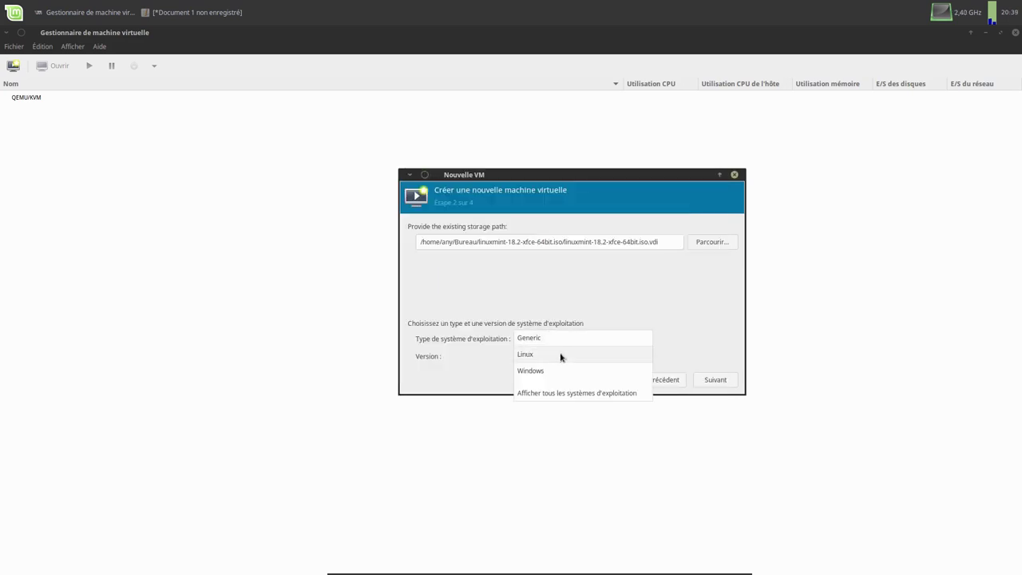
{"action": "left_click", "coordinate": [562, 355]}
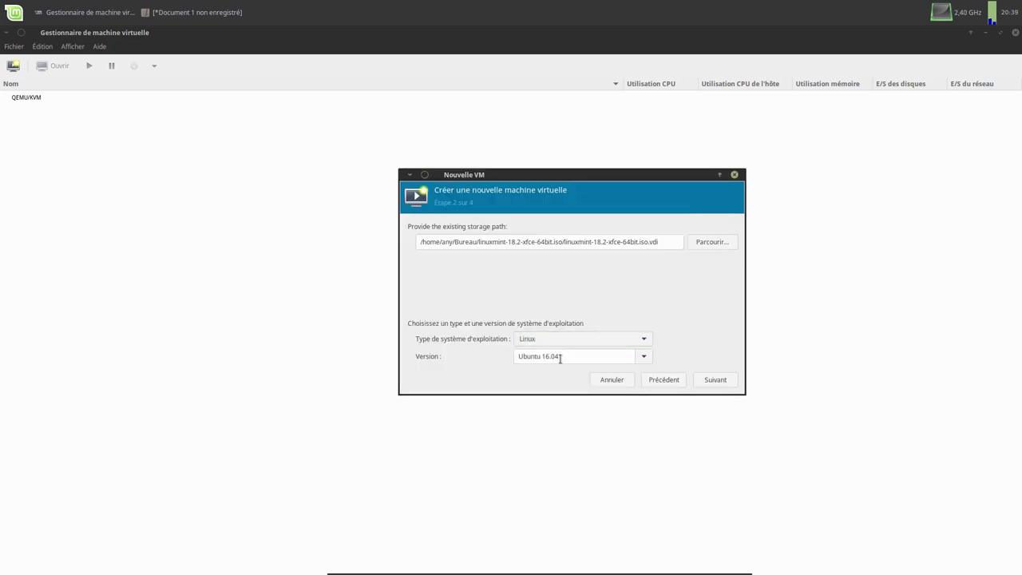
{"action": "left_click", "coordinate": [646, 357]}
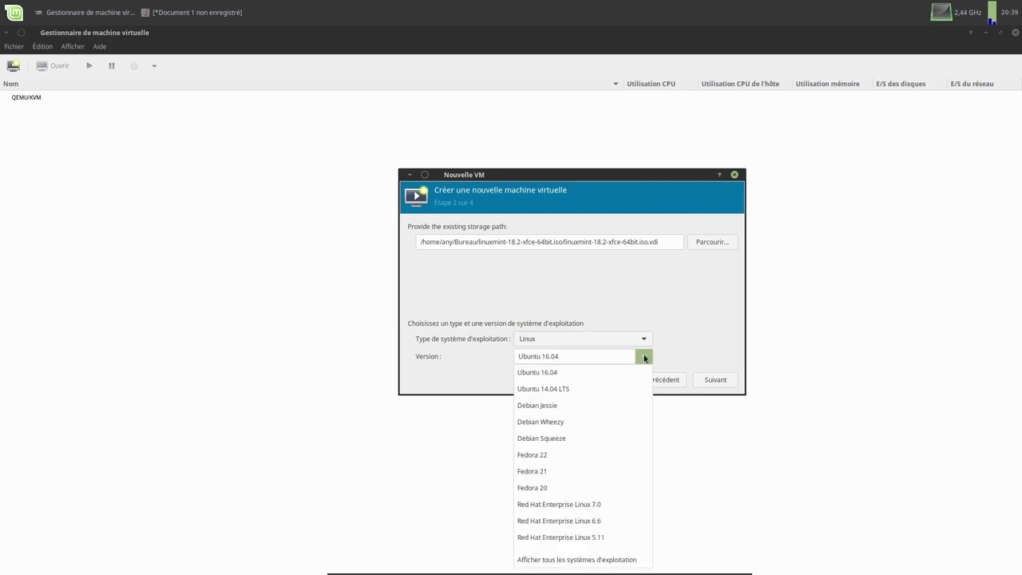
{"action": "left_click", "coordinate": [704, 382]}
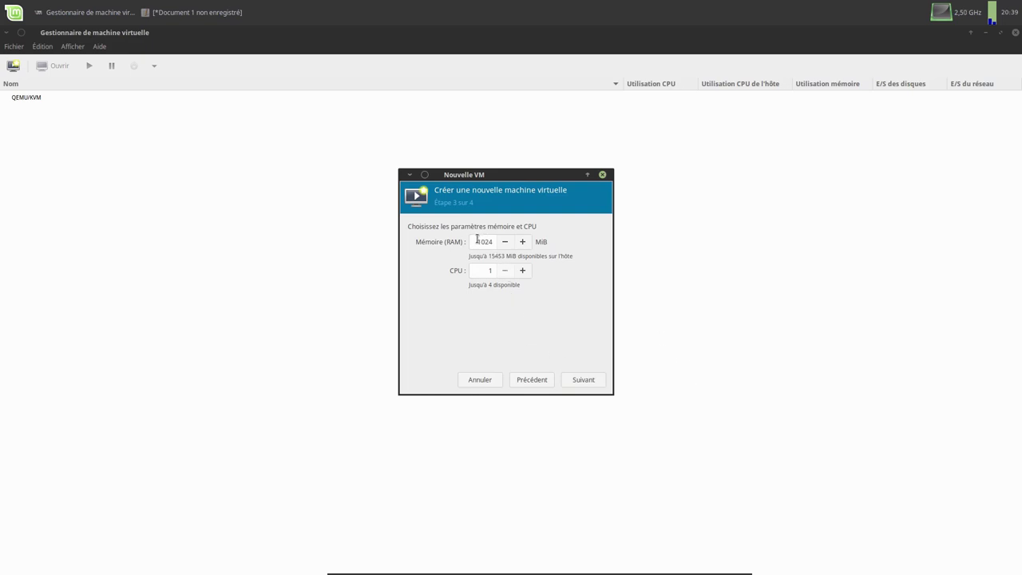
Give the new VM 2048 MiB of memory and 2 CPUs, and continue to the final wizard page
{"action": "left_click_drag", "start_coordinate": [478, 241], "coordinate": [505, 241]}
{"action": "type", "text": "2048"}
{"action": "left_click", "coordinate": [524, 271]}
{"action": "left_click", "coordinate": [584, 381]}
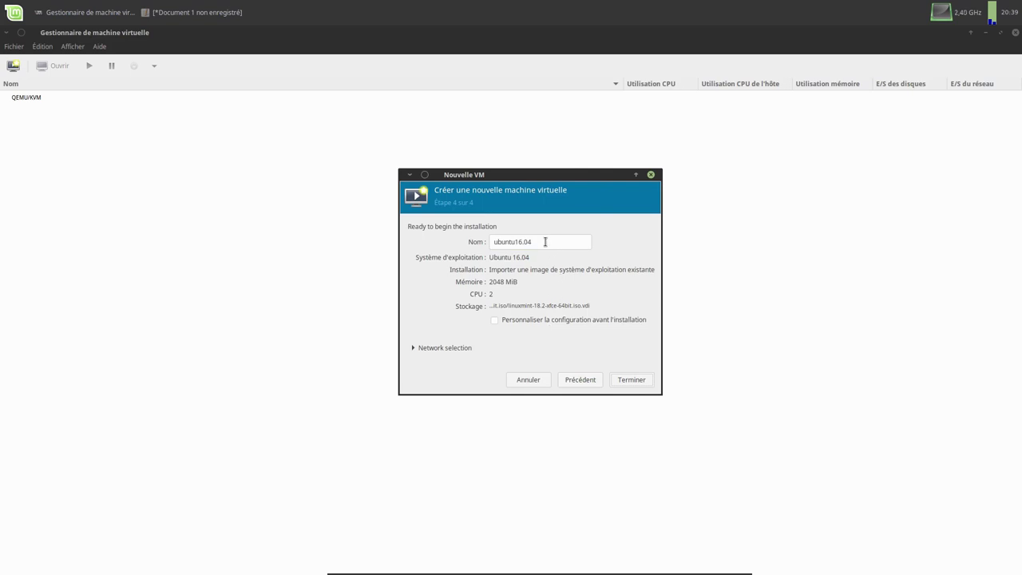
Name the VM linux-mint18.2-xfce-x64 and choose to customise its configuration before installation
{"action": "left_click_drag", "start_coordinate": [543, 242], "coordinate": [486, 242]}
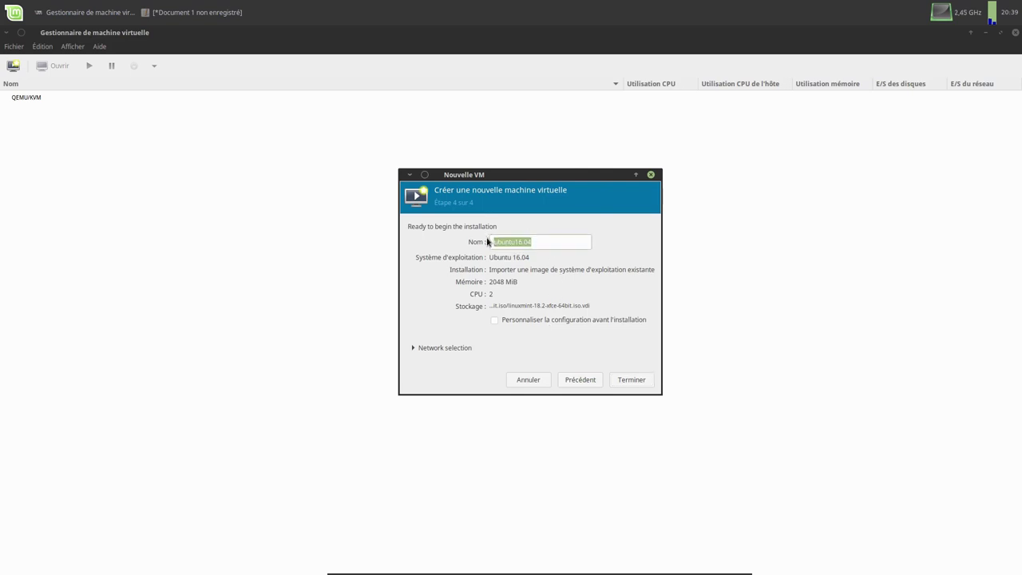
{"action": "type", "text": "linux-mint18.2-xfce"}
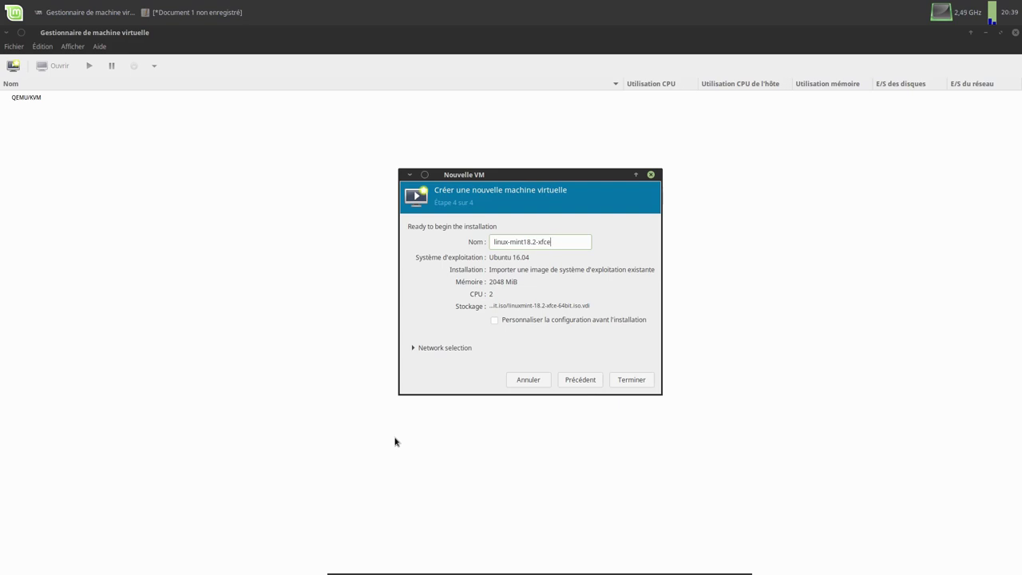
{"action": "type", "text": "-x64"}
{"action": "left_click", "coordinate": [494, 320]}
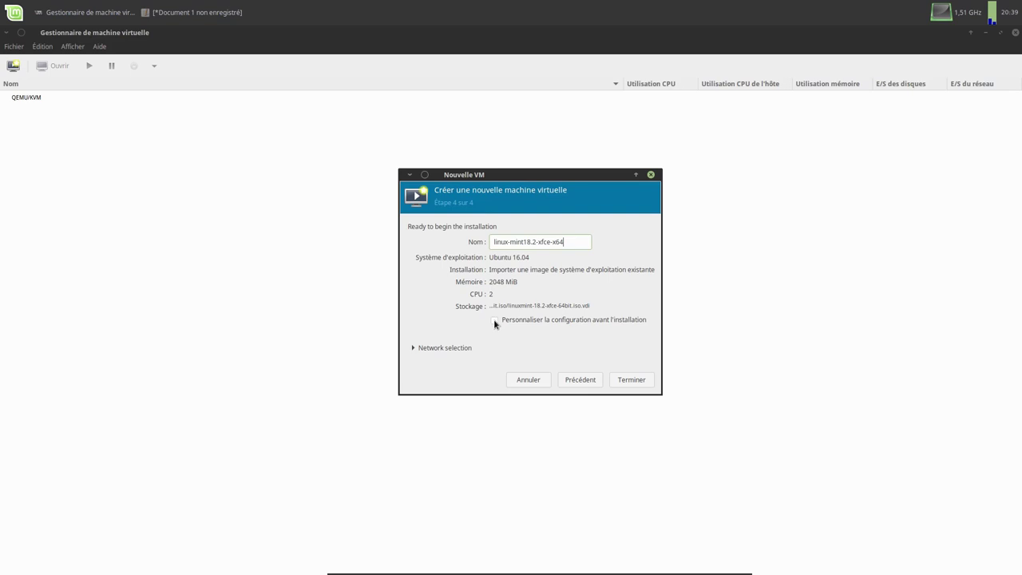
Select the virtual network 'default' : NAT for the VM and finish the creation wizard
{"action": "left_click", "coordinate": [413, 347]}
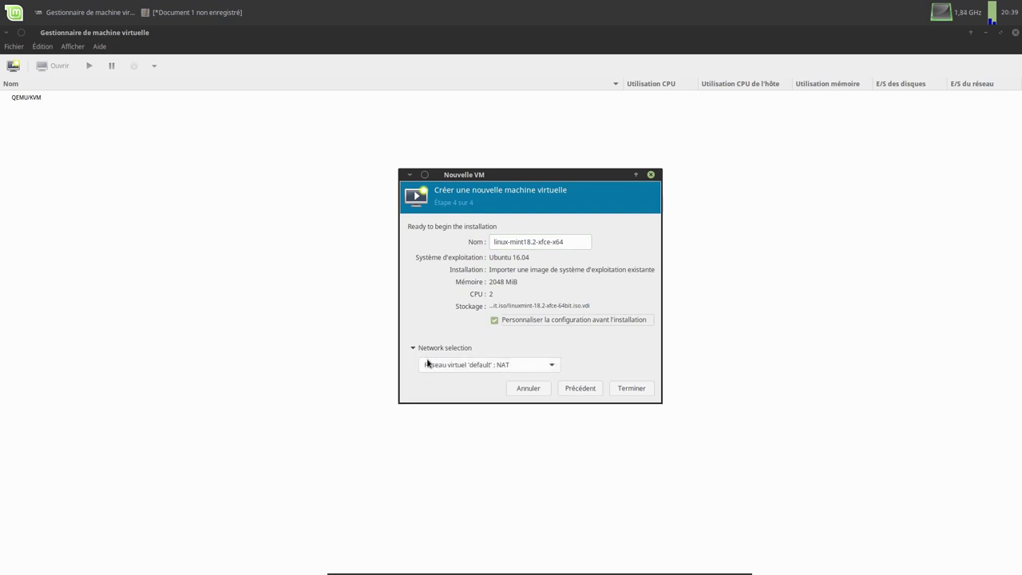
{"action": "left_click", "coordinate": [510, 367]}
{"action": "left_click", "coordinate": [514, 366]}
{"action": "left_click", "coordinate": [514, 367]}
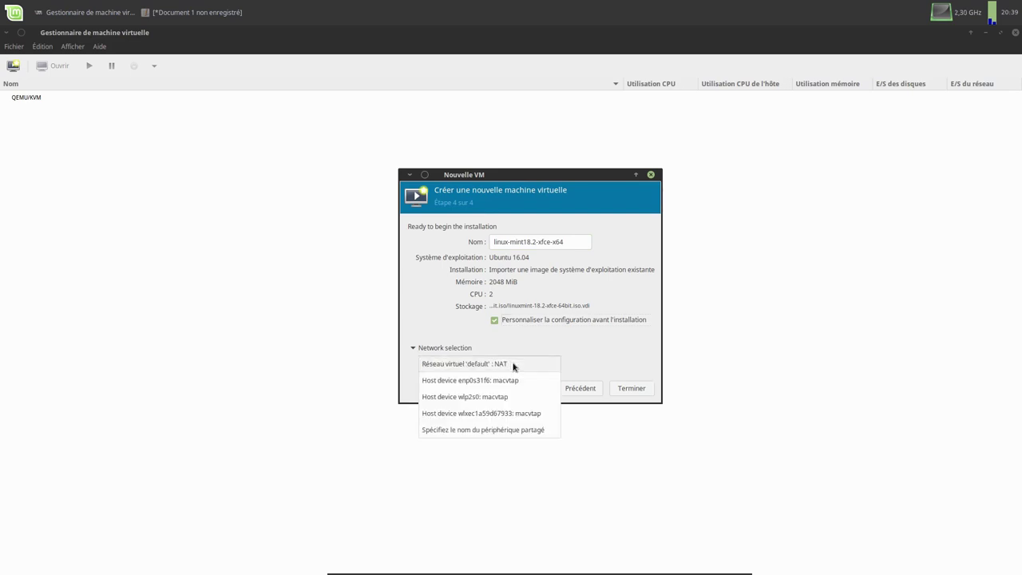
{"action": "left_click", "coordinate": [513, 367]}
{"action": "left_click", "coordinate": [623, 389]}
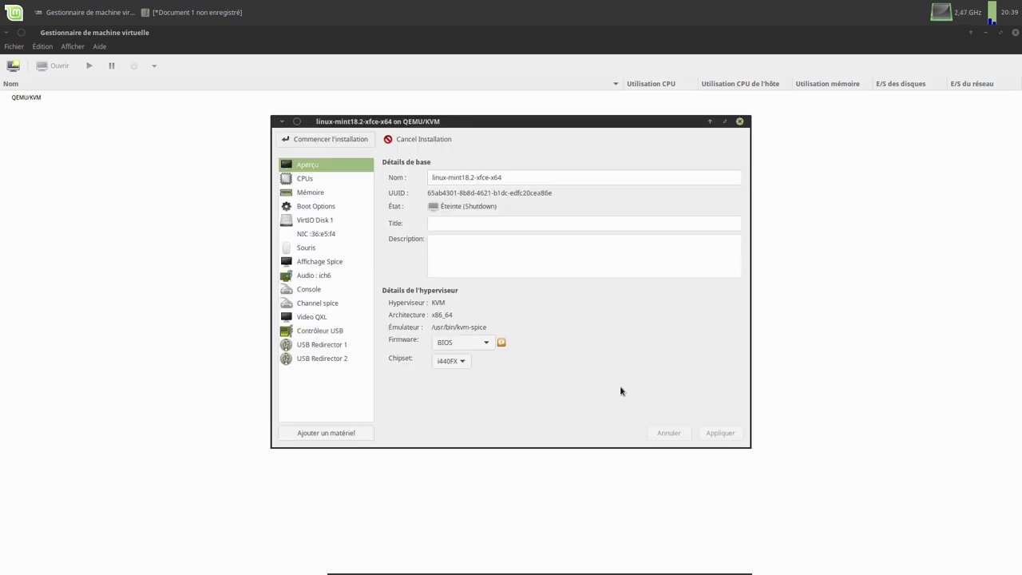
Title the VM "Linux Mint 18.2 Xfce 64-bit" with description "bblx: blabla" and apply the changes when moving to the CPU settings
{"action": "left_click", "coordinate": [448, 223]}
{"action": "type", "text": "Linu"}
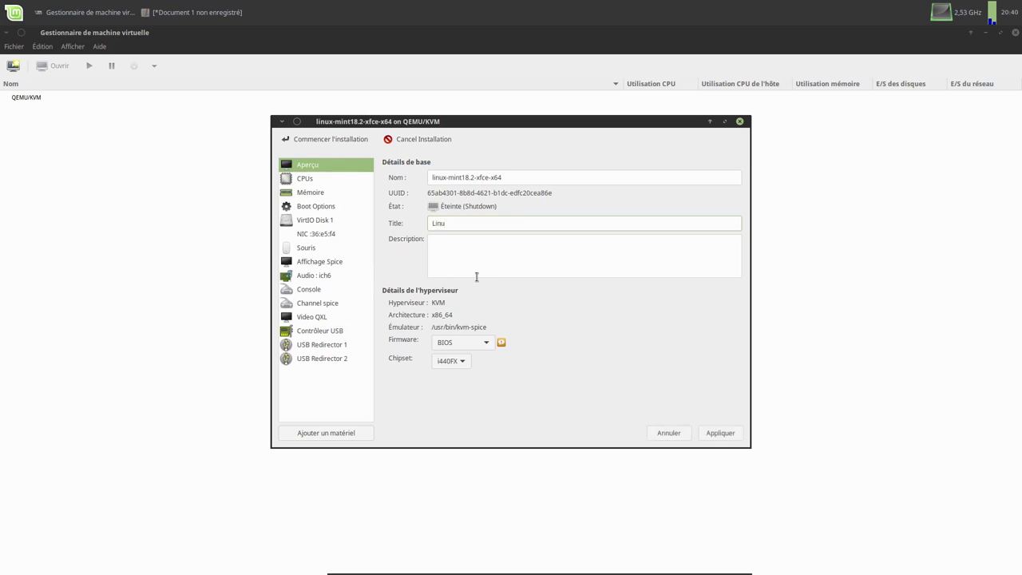
{"action": "type", "text": "x Mint 18.2 Xfce 64-bit"}
{"action": "left_click", "coordinate": [467, 254]}
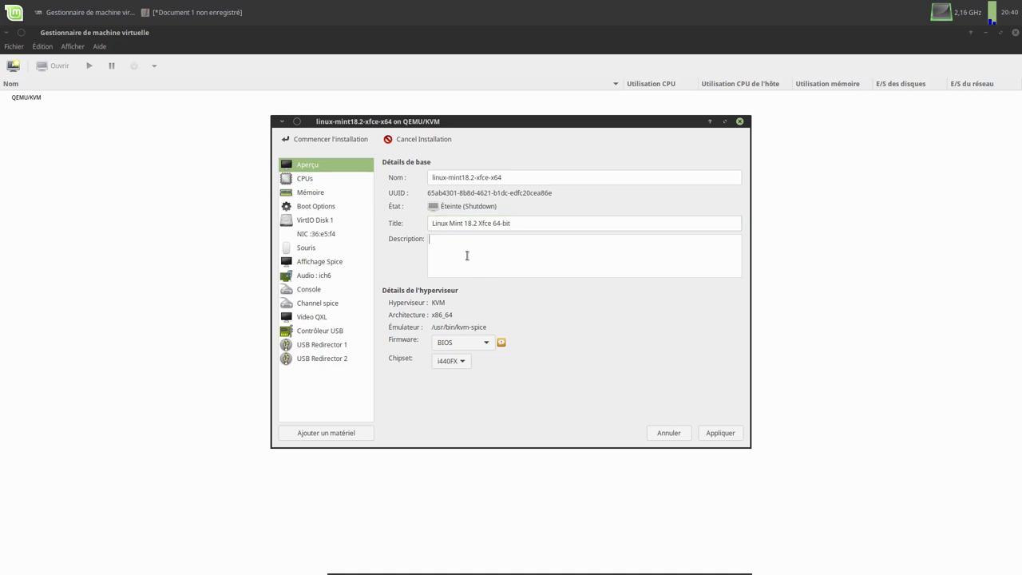
{"action": "type", "text": "bbb"}
{"action": "type", "text": "x: bla"}
{"action": "type", "text": "bla"}
{"action": "left_click", "coordinate": [302, 185]}
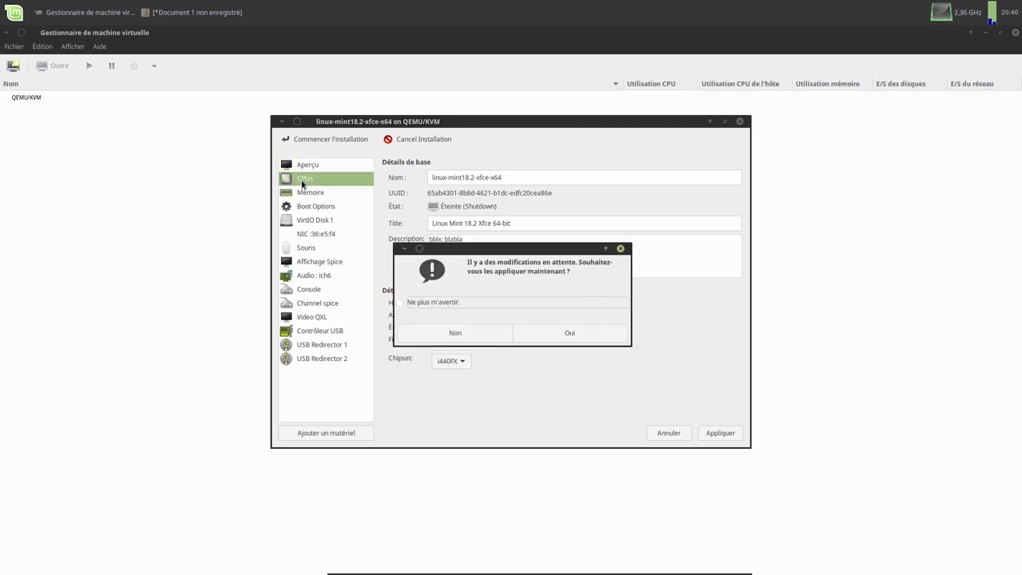
{"action": "left_click", "coordinate": [535, 337]}
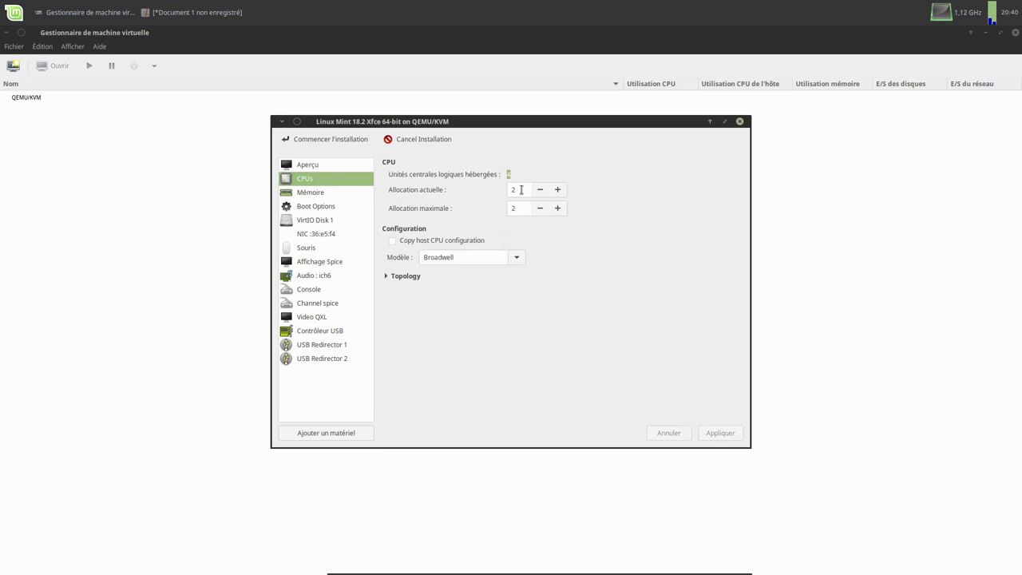
Try a higher maximum CPU allocation and return it to 2
{"action": "left_click", "coordinate": [557, 209]}
{"action": "left_click", "coordinate": [557, 209]}
{"action": "left_click", "coordinate": [540, 209]}
{"action": "left_click", "coordinate": [540, 210]}
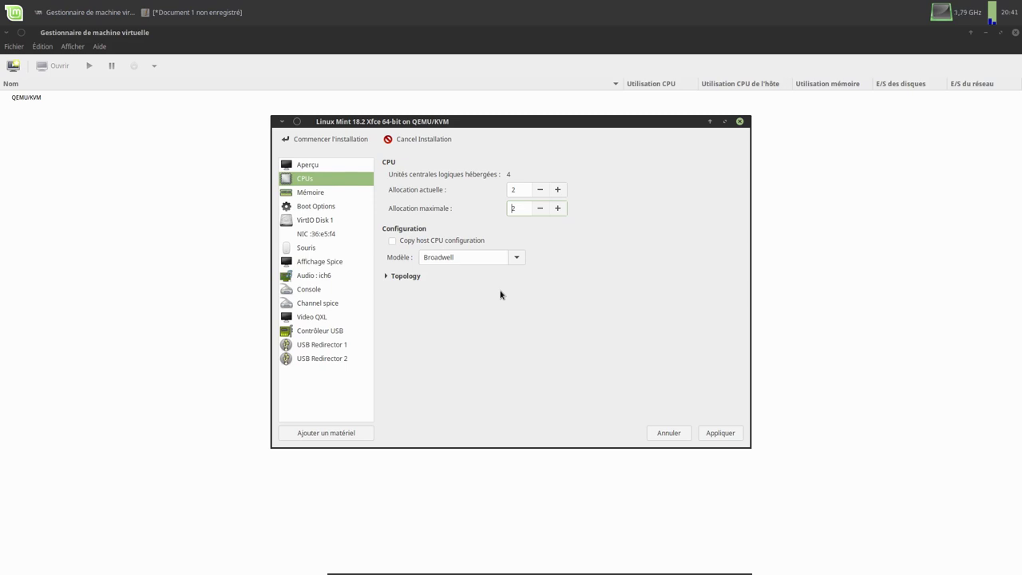
Enable copying the host CPU configuration, show the topology options and apply the changes when moving to the memory settings
{"action": "left_click", "coordinate": [393, 241]}
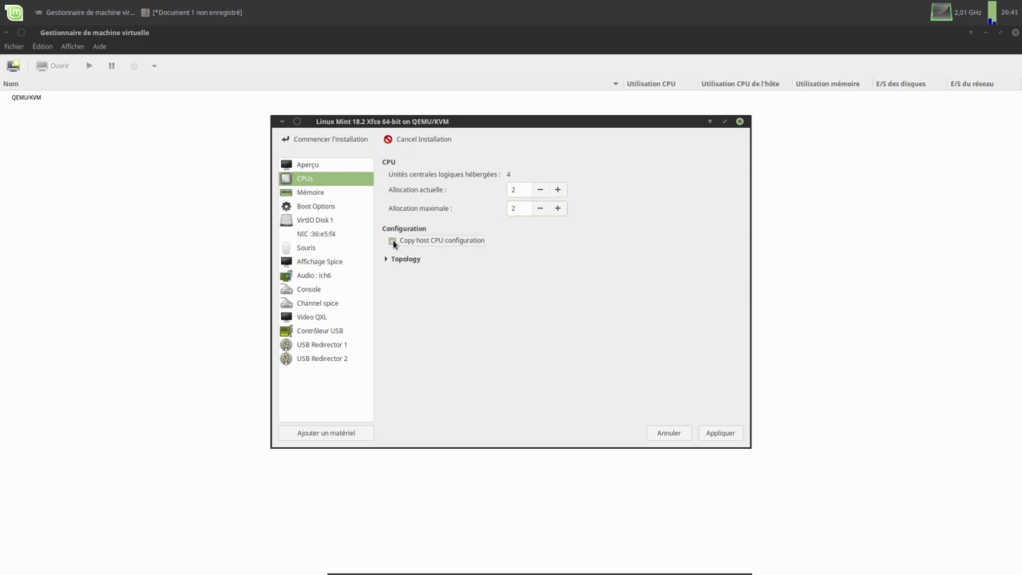
{"action": "left_click", "coordinate": [386, 259]}
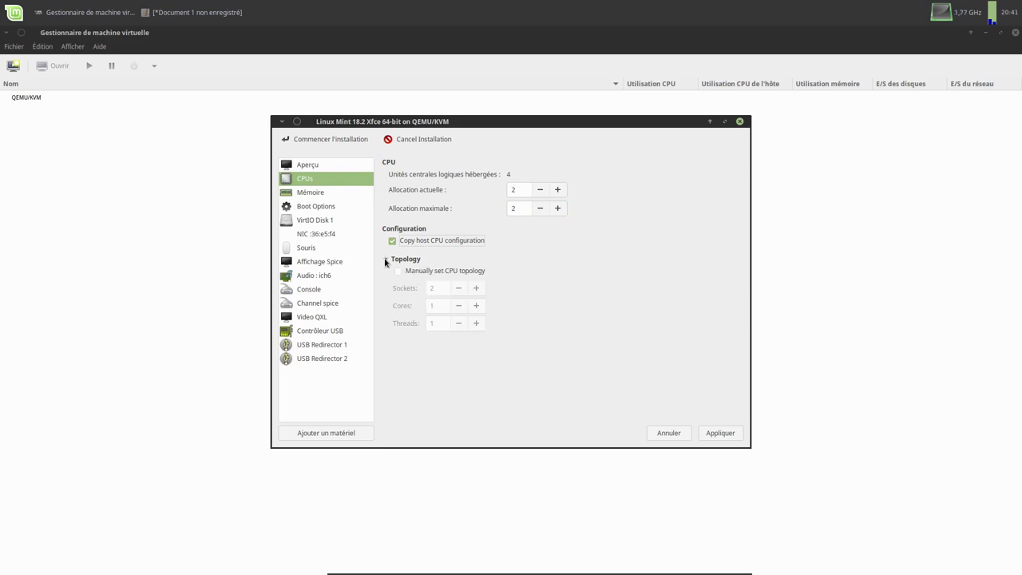
{"action": "left_click", "coordinate": [319, 194]}
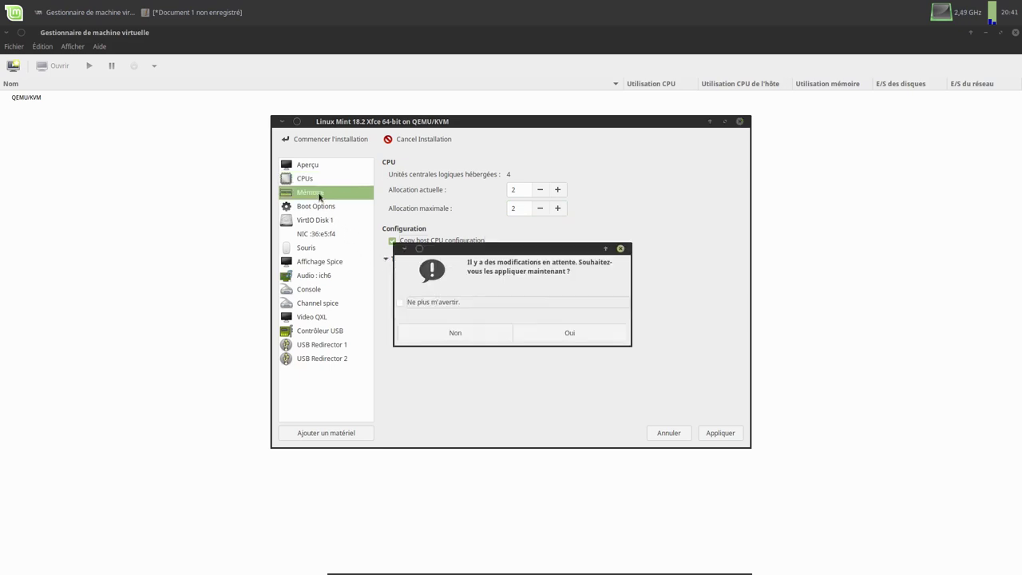
{"action": "left_click", "coordinate": [562, 333]}
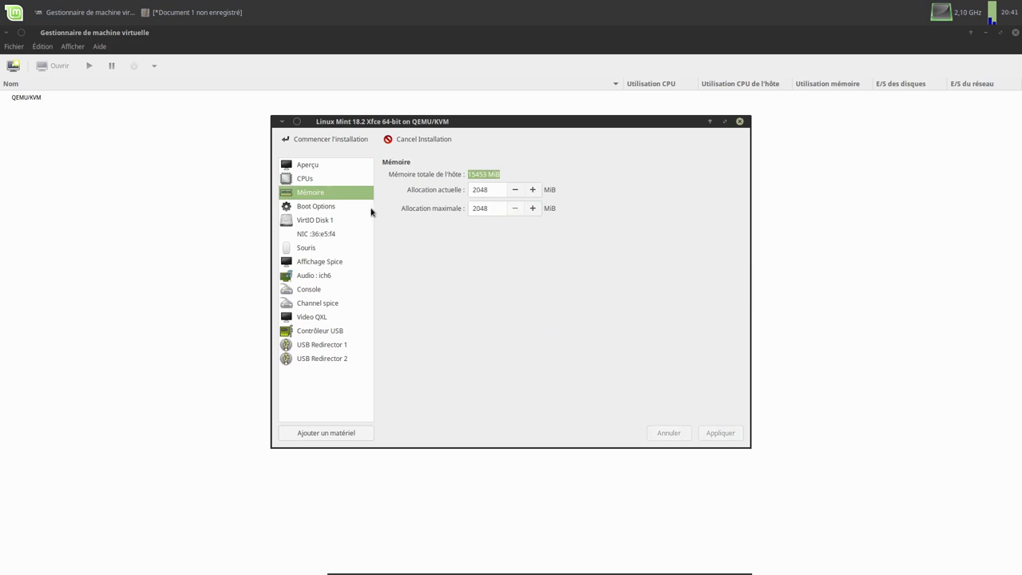
Set the VM's maximum memory allocation to 4096 MiB and apply it when returning to the CPU settings
{"action": "left_click", "coordinate": [332, 181]}
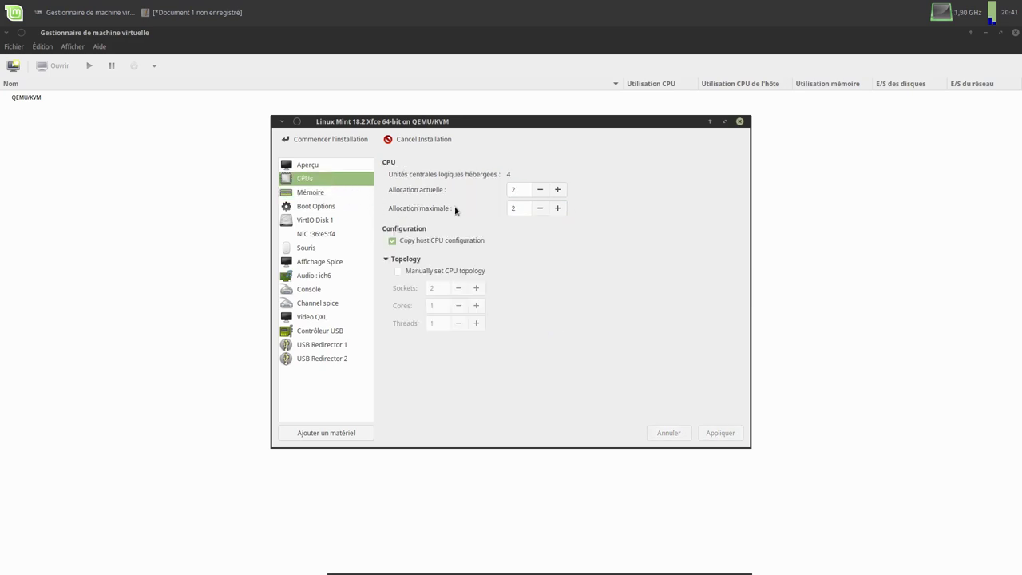
{"action": "left_click", "coordinate": [305, 197]}
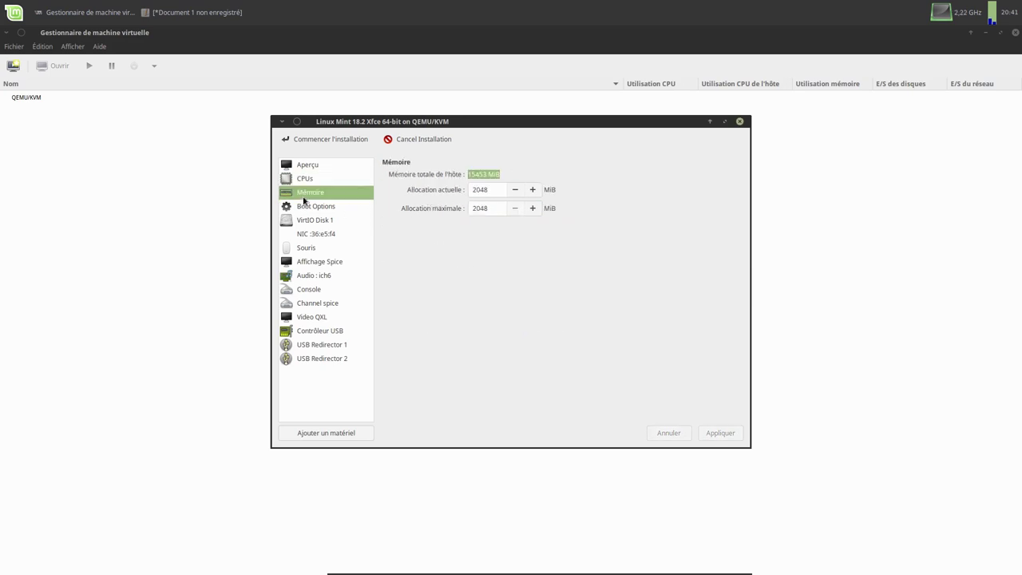
{"action": "double_click", "coordinate": [471, 208]}
{"action": "type", "text": "4096"}
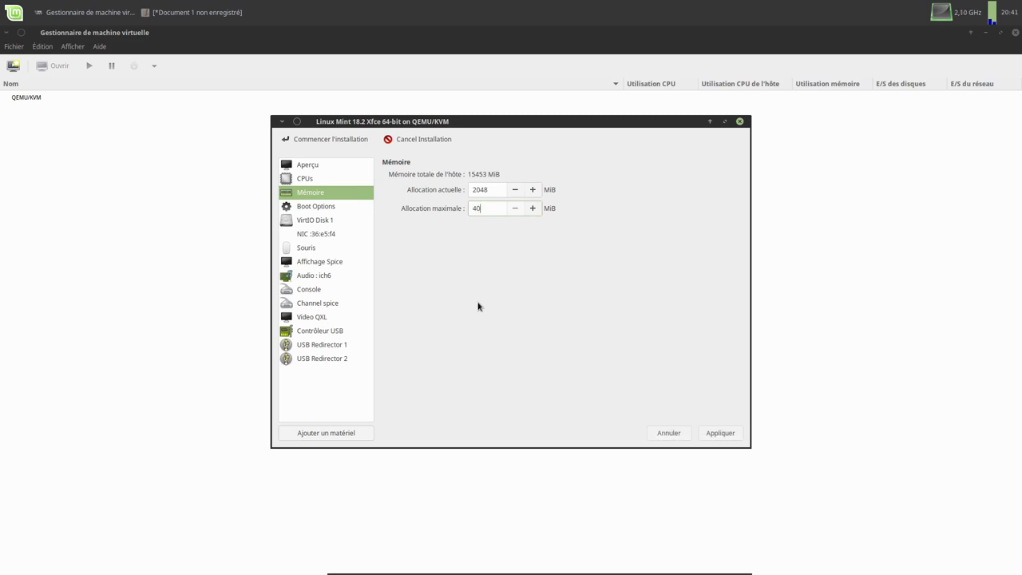
{"action": "left_click", "coordinate": [321, 182]}
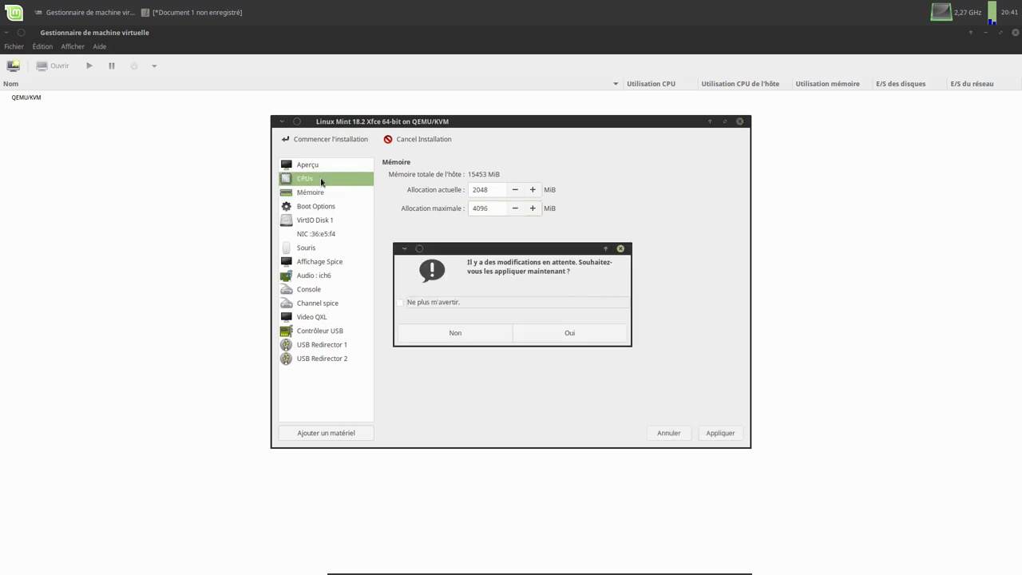
{"action": "left_click", "coordinate": [561, 334]}
Keep the current CPU allocation at 2, raise the maximum CPU allocation by one and apply the changes
{"action": "left_click", "coordinate": [540, 190]}
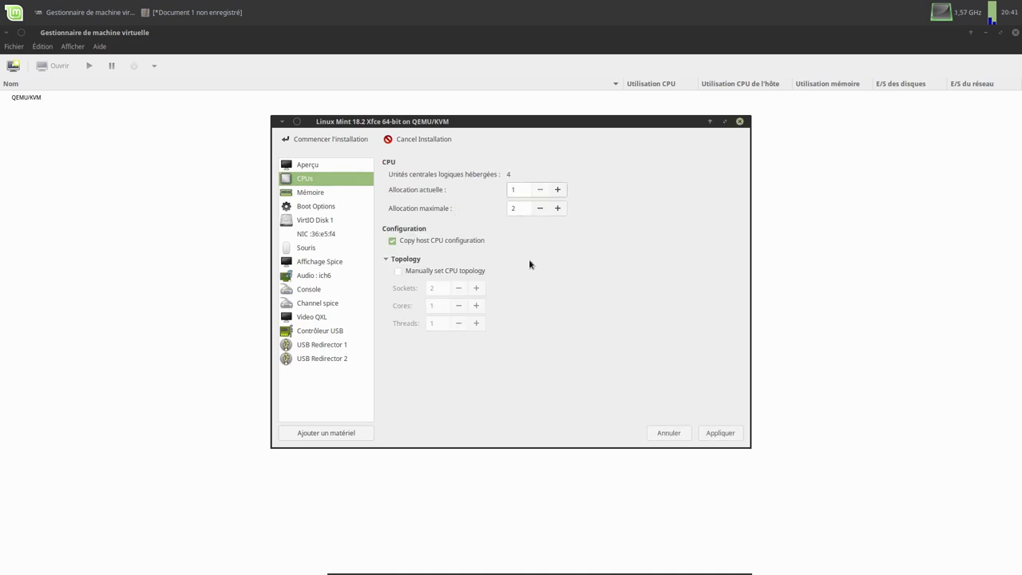
{"action": "left_click", "coordinate": [558, 190]}
{"action": "left_click", "coordinate": [558, 209]}
{"action": "left_click", "coordinate": [310, 193]}
{"action": "left_click", "coordinate": [537, 336]}
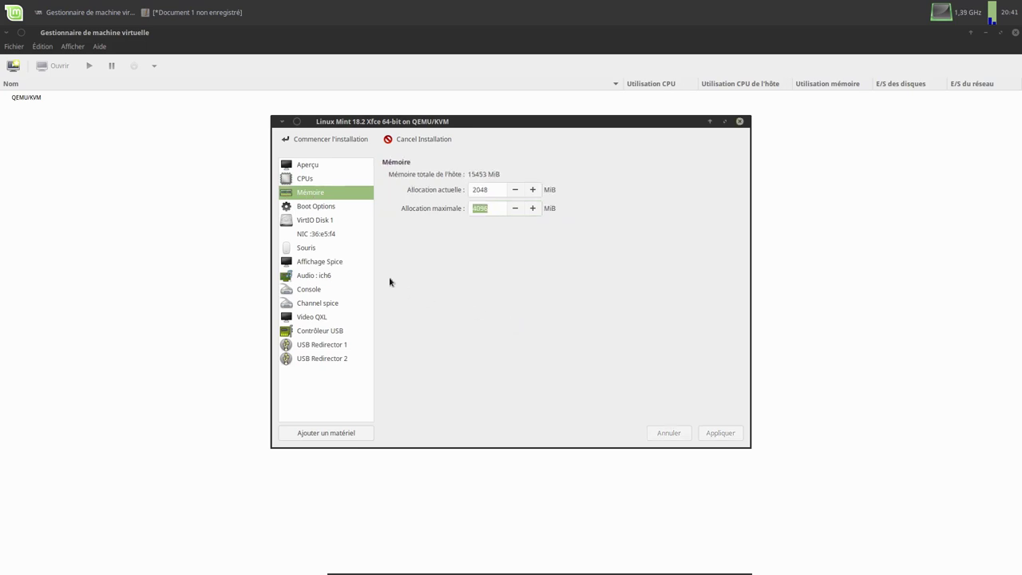
Review the VM's boot options, mouse, Spice display, audio, console, QXL video and USB controller settings
{"action": "left_click", "coordinate": [324, 208]}
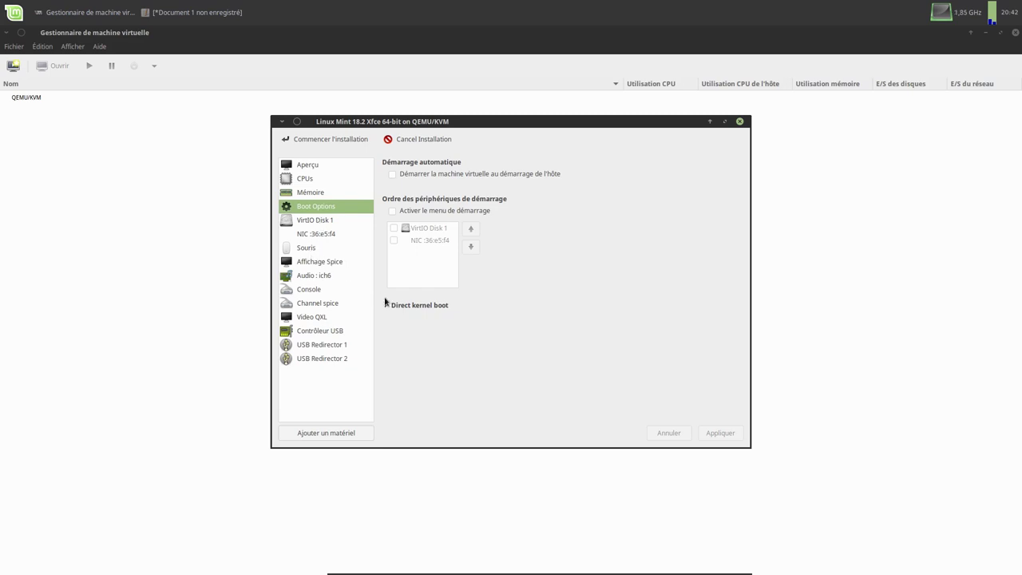
{"action": "left_click", "coordinate": [311, 253]}
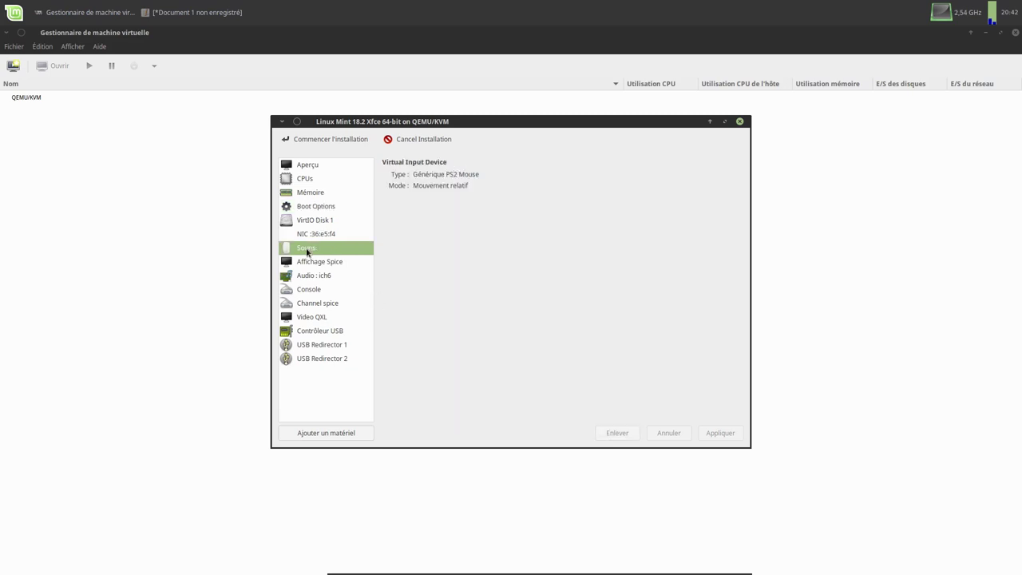
{"action": "left_click", "coordinate": [316, 265]}
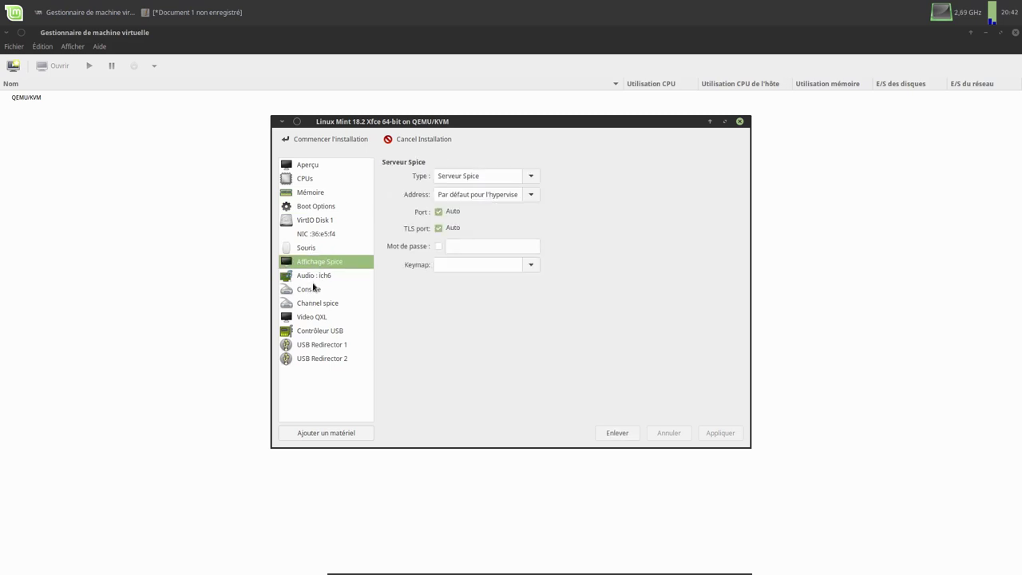
{"action": "left_click", "coordinate": [316, 279]}
{"action": "left_click", "coordinate": [321, 292]}
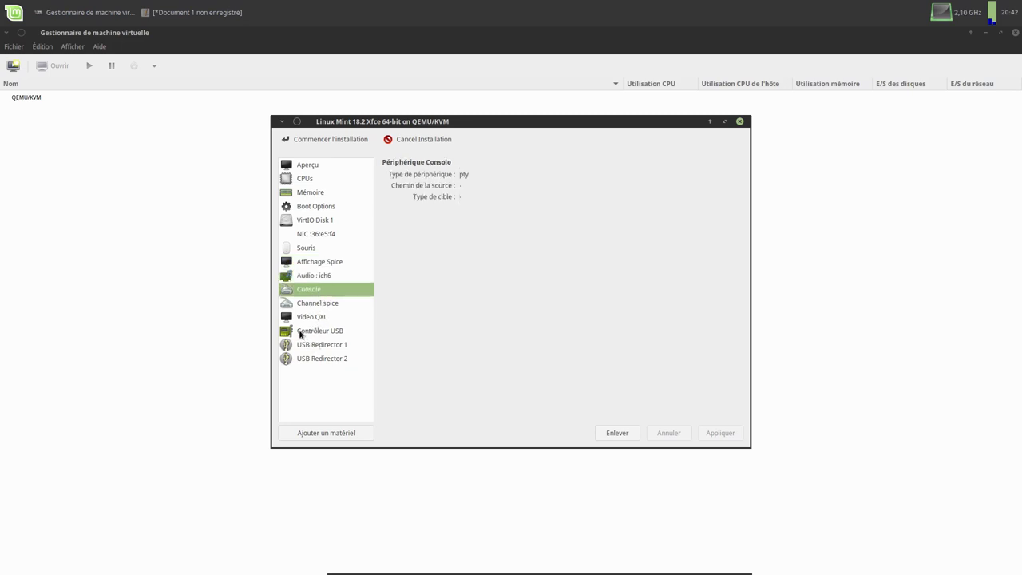
{"action": "left_click", "coordinate": [311, 320]}
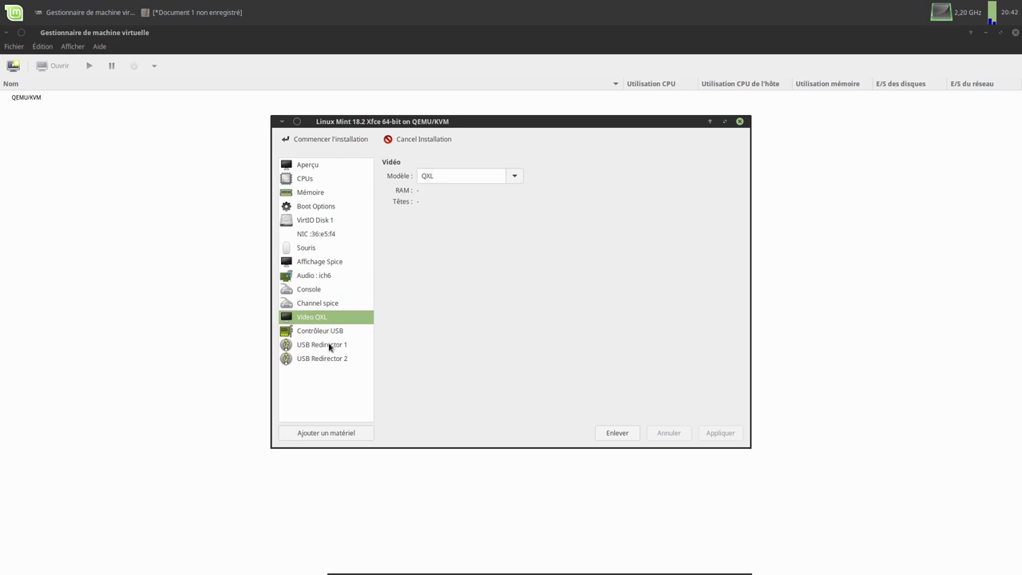
{"action": "left_click", "coordinate": [322, 334]}
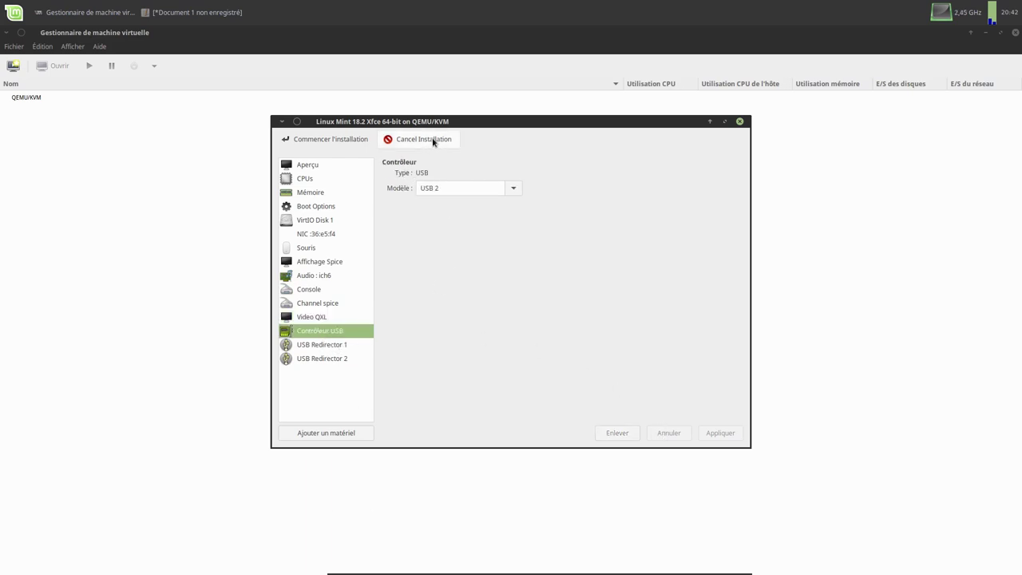
Begin the installation to boot the imported VM and move its window to the middle of the desktop
{"action": "left_click", "coordinate": [318, 143]}
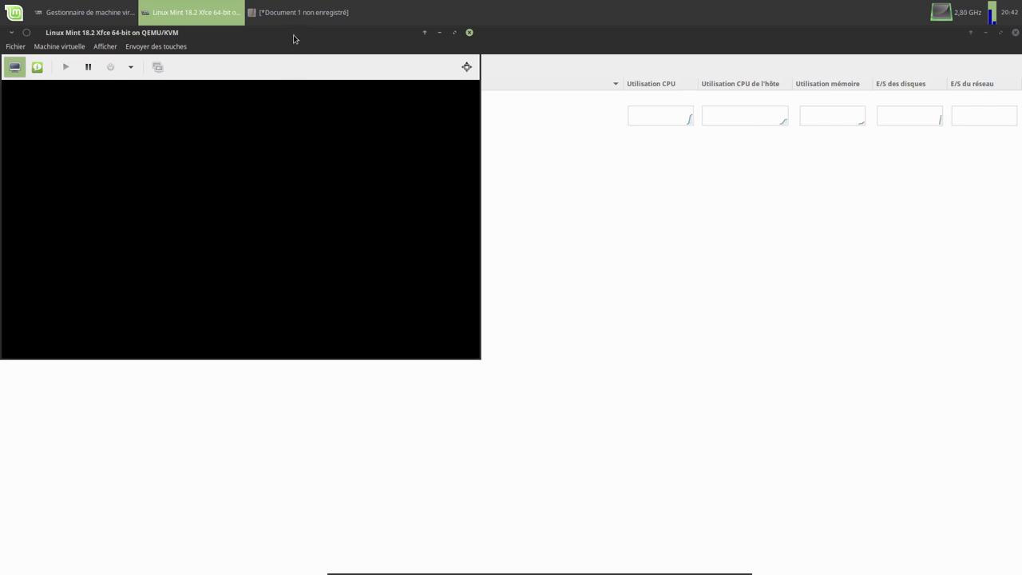
{"action": "left_click_drag", "start_coordinate": [294, 39], "coordinate": [534, 178]}
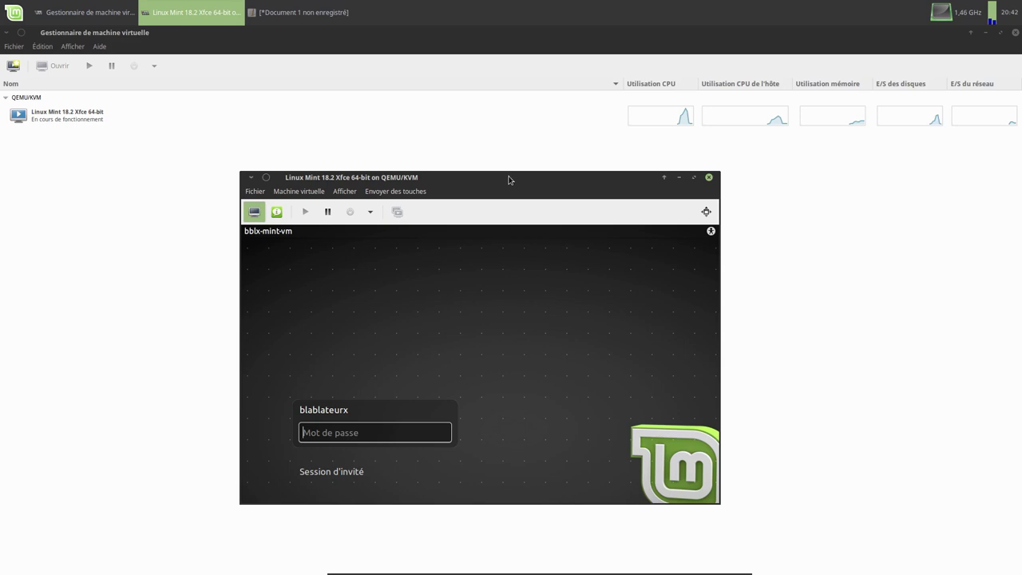
{"action": "left_click_drag", "start_coordinate": [507, 177], "coordinate": [546, 95]}
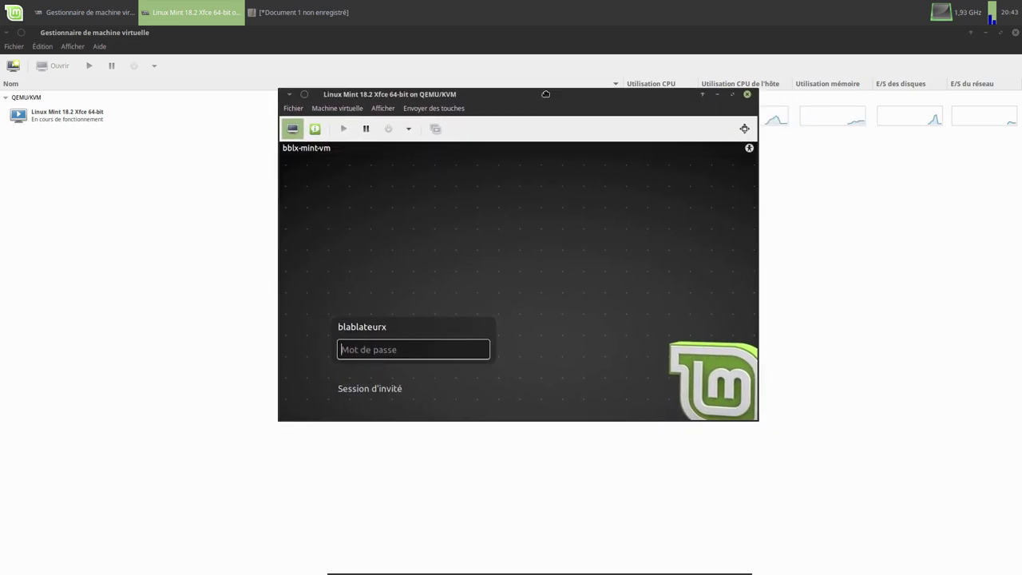
Examine the running VM's hardware details, return to its graphical console and view the available shutdown options
{"action": "left_click", "coordinate": [315, 130]}
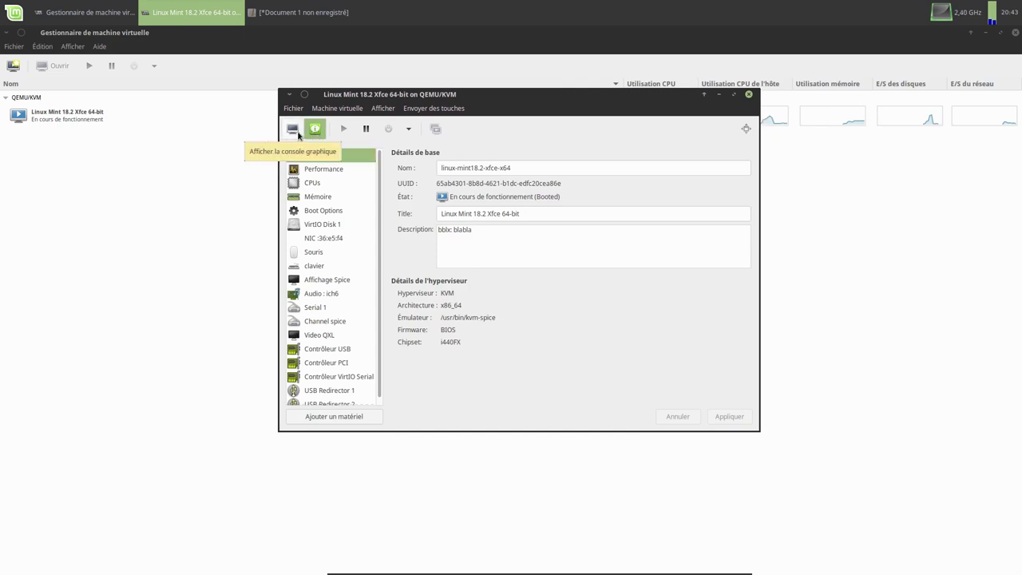
{"action": "left_click", "coordinate": [293, 130]}
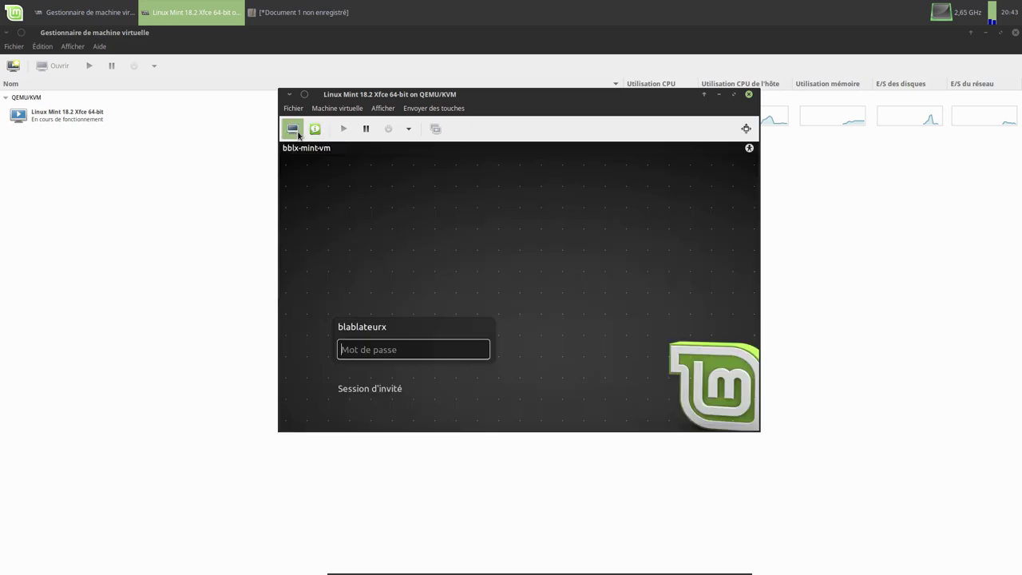
{"action": "left_click", "coordinate": [408, 130]}
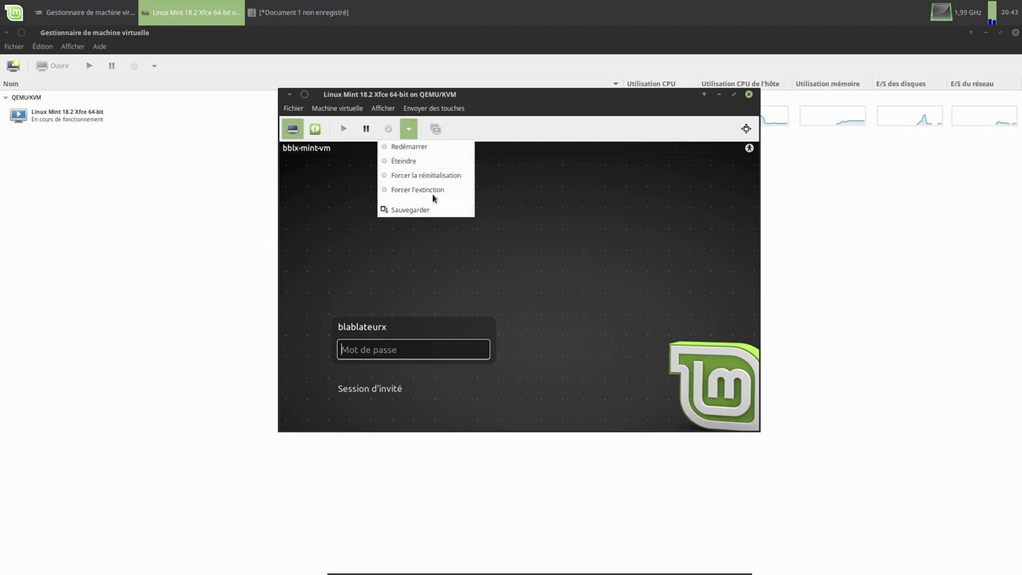
{"action": "left_click", "coordinate": [517, 112]}
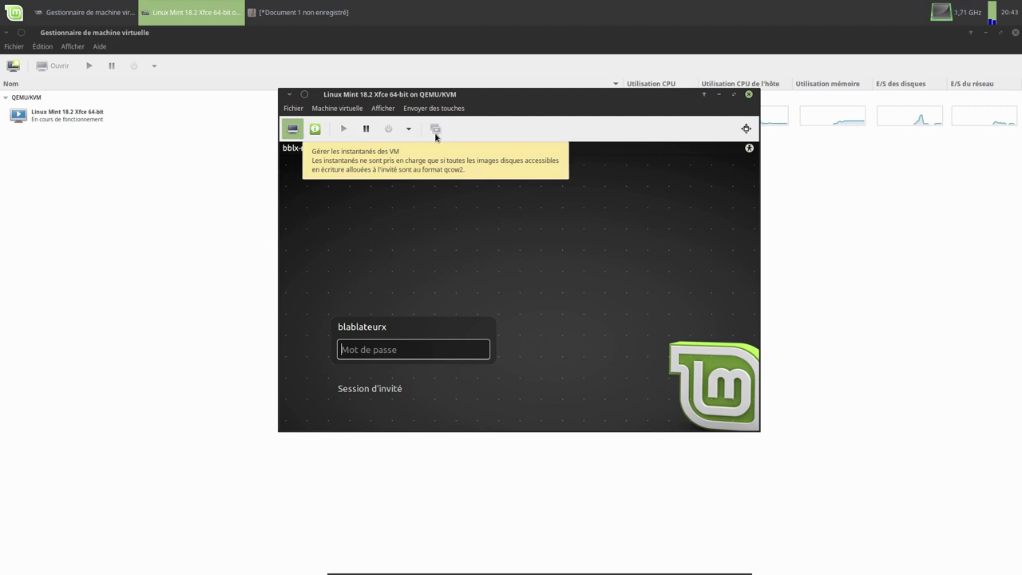
Show the running VM in full screen, return to windowed mode and maximize the VM window
{"action": "left_click", "coordinate": [746, 129]}
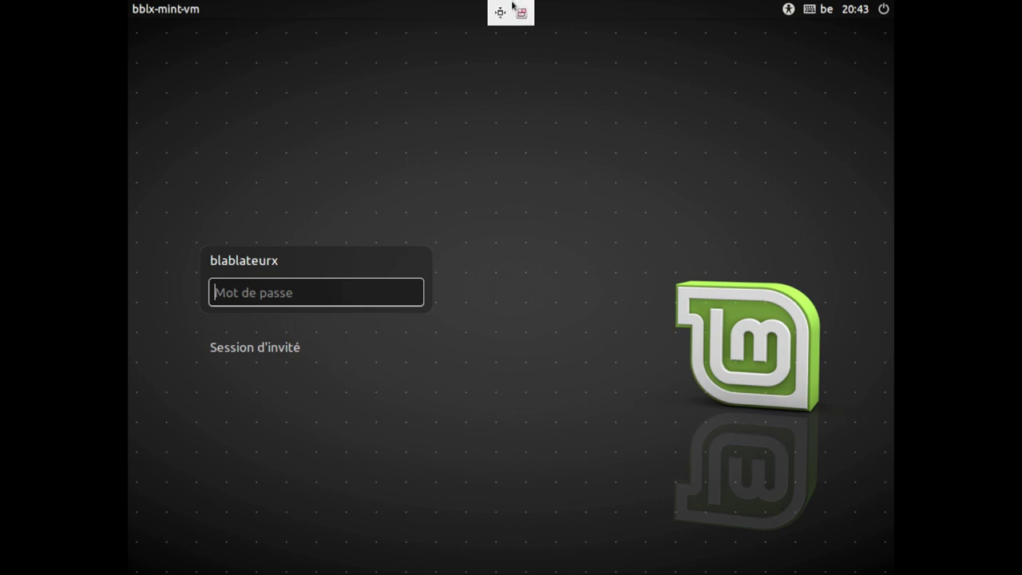
{"action": "left_click", "coordinate": [501, 11]}
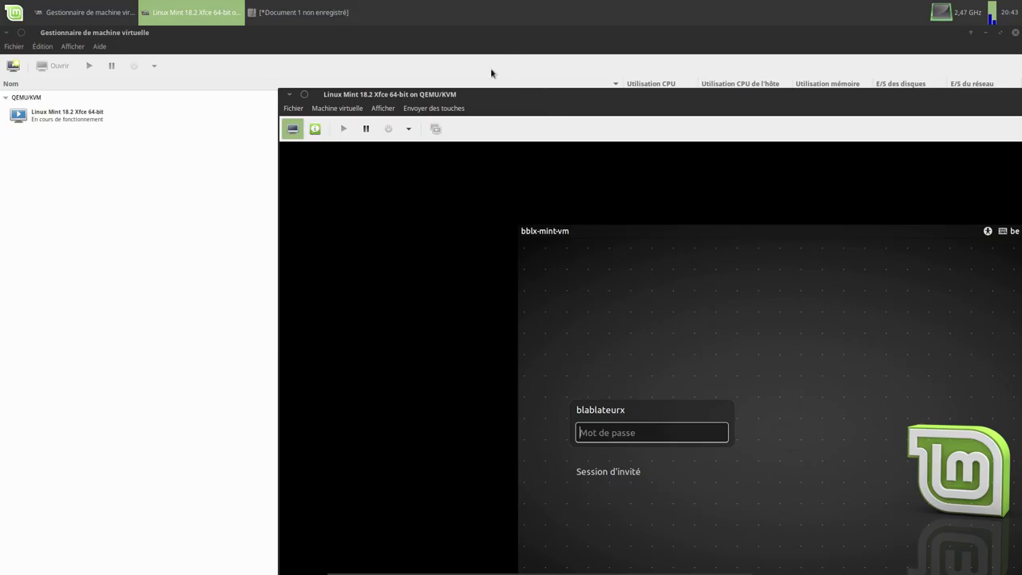
{"action": "double_click", "coordinate": [500, 94]}
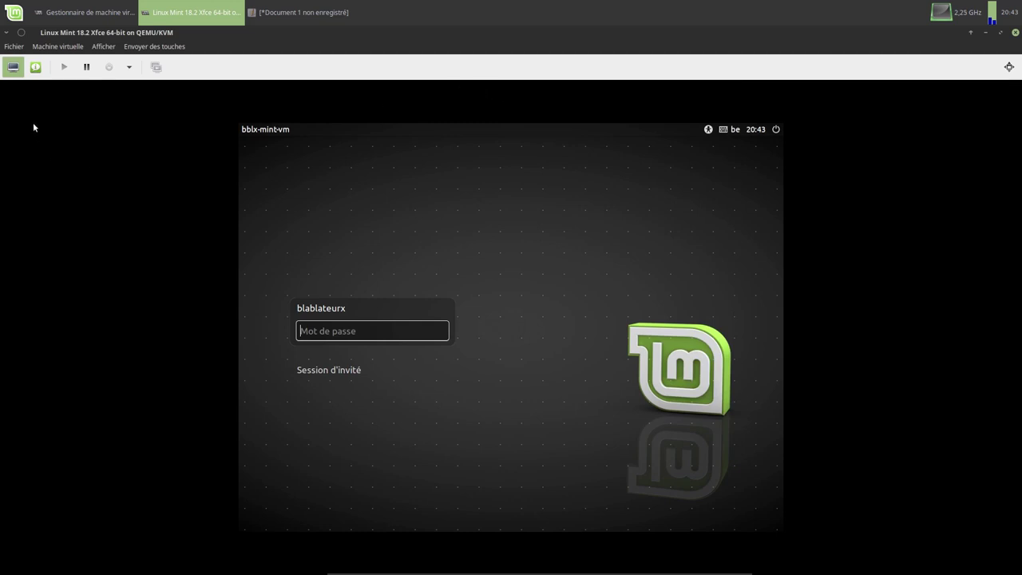
Bring the virtual machine manager forward from the VM window and return to the VM's console
{"action": "left_click", "coordinate": [7, 46]}
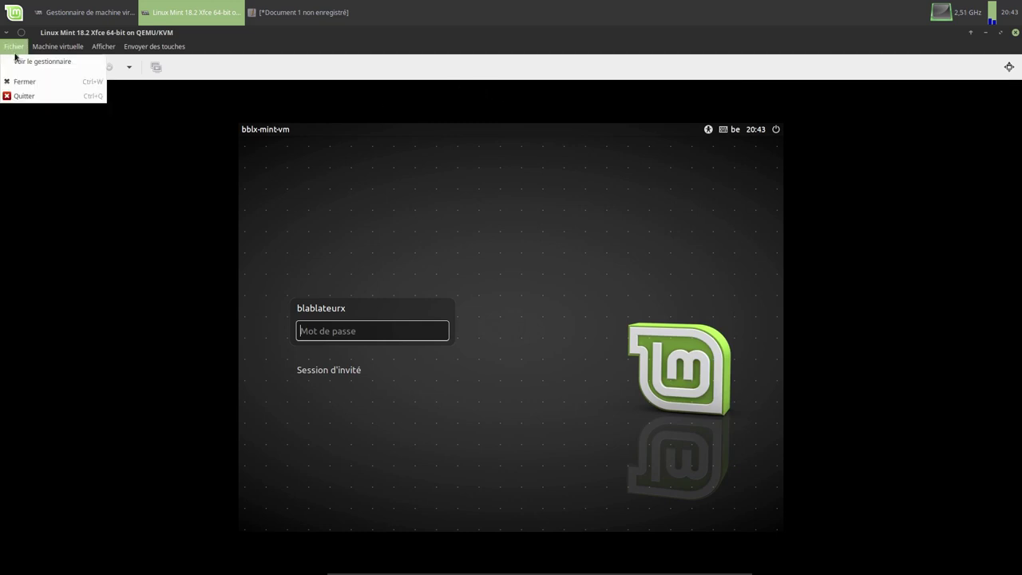
{"action": "left_click", "coordinate": [17, 60]}
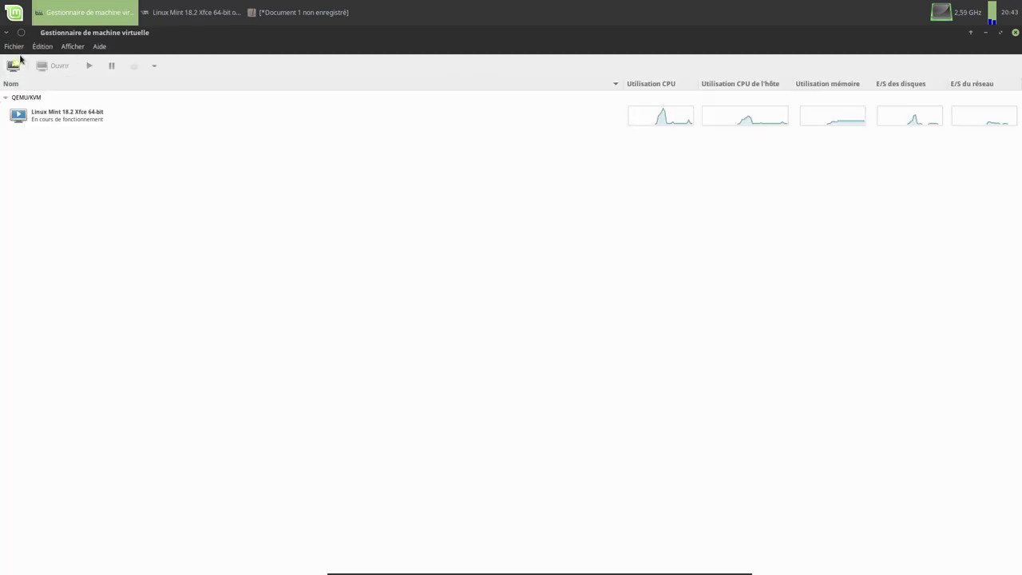
{"action": "left_click", "coordinate": [234, 12]}
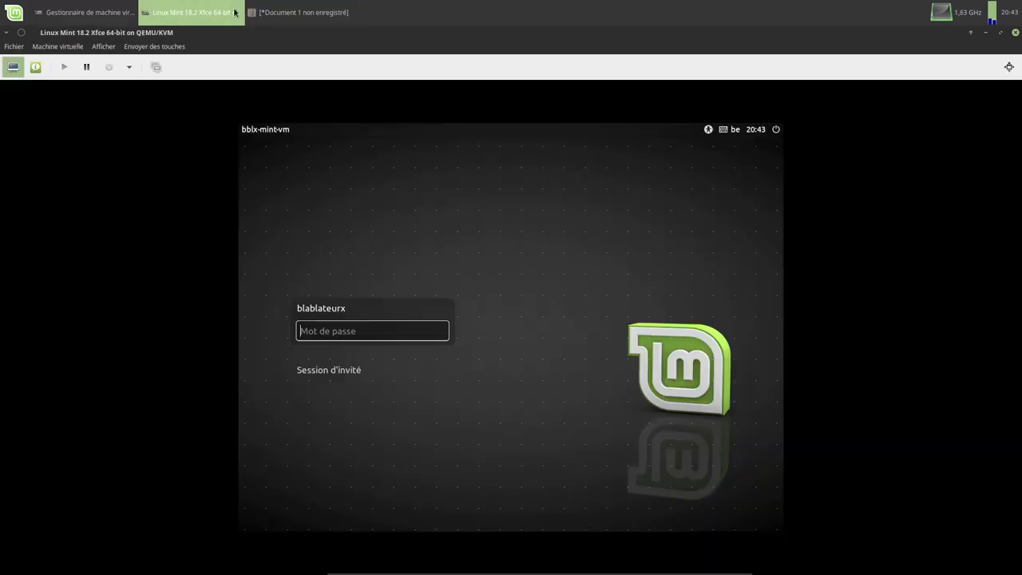
Check the available virtual machine actions and try to resize the maximized window to the VM's size
{"action": "left_click", "coordinate": [53, 48]}
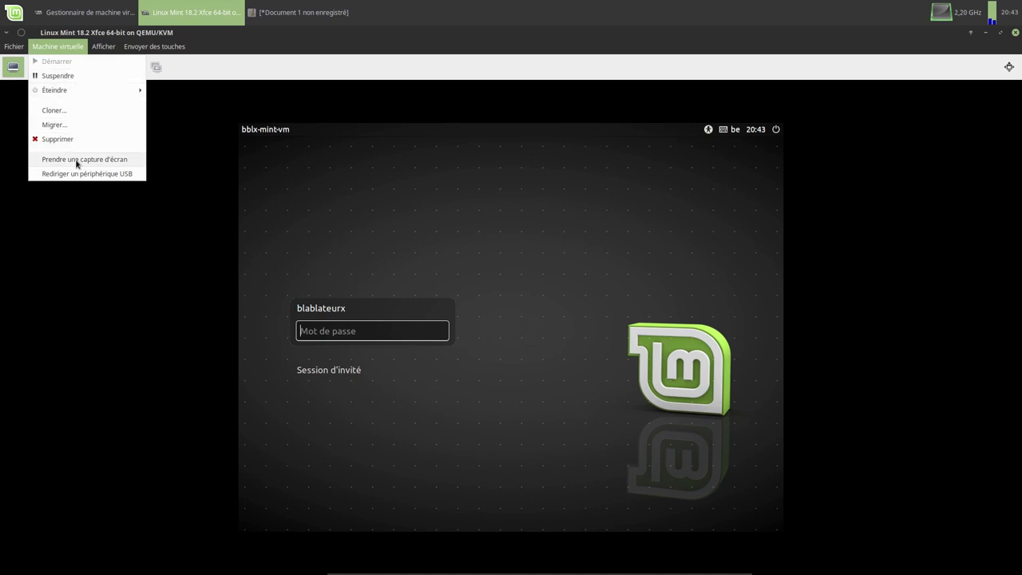
{"action": "mouse_move", "coordinate": [112, 49]}
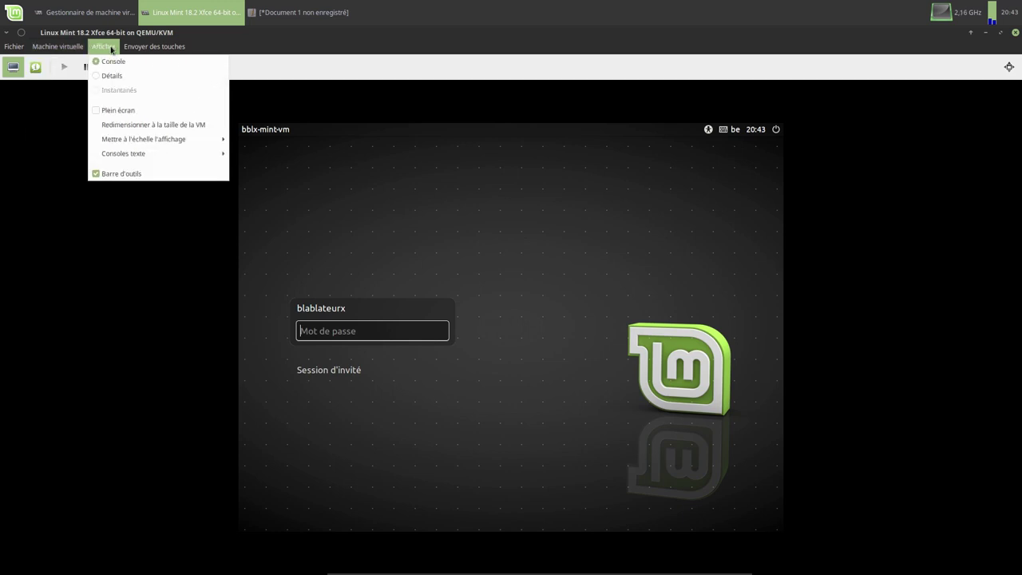
{"action": "left_click", "coordinate": [130, 127]}
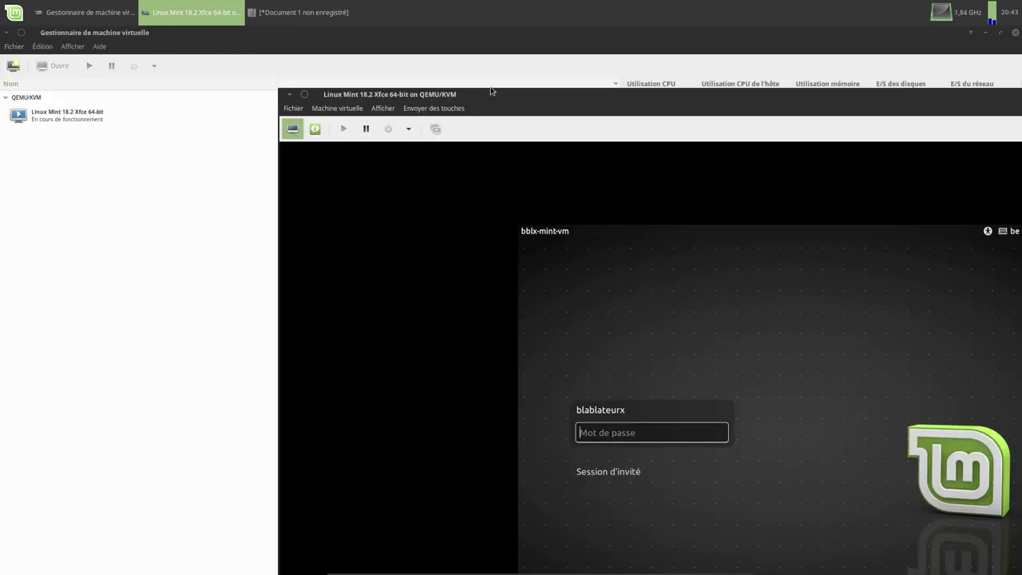
Reposition and shrink the VM window, and fit it to the VM's size
{"action": "left_click_drag", "start_coordinate": [492, 92], "coordinate": [273, 71]}
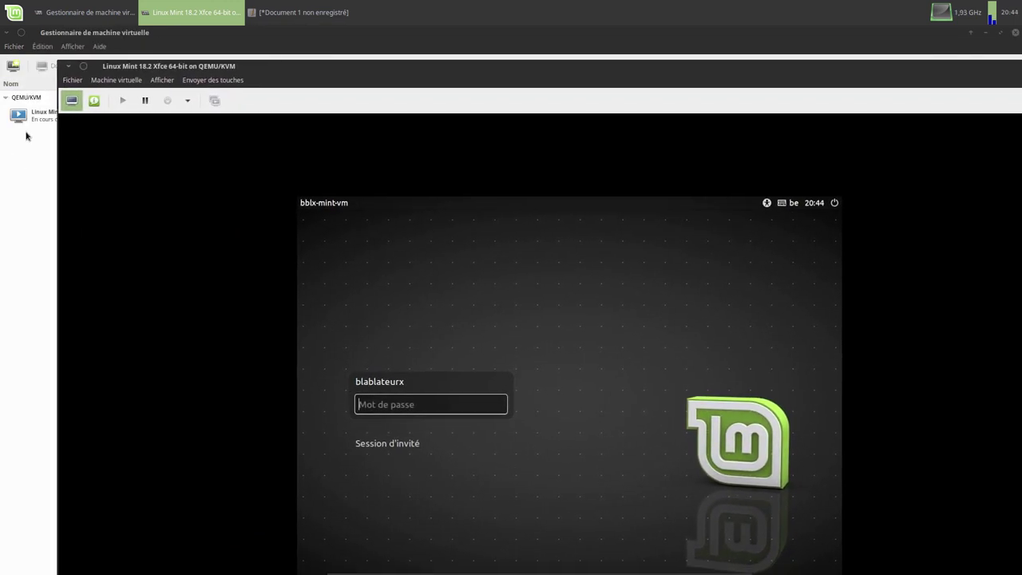
{"action": "left_click_drag", "start_coordinate": [58, 64], "coordinate": [663, 291]}
{"action": "left_click_drag", "start_coordinate": [877, 293], "coordinate": [466, 148]}
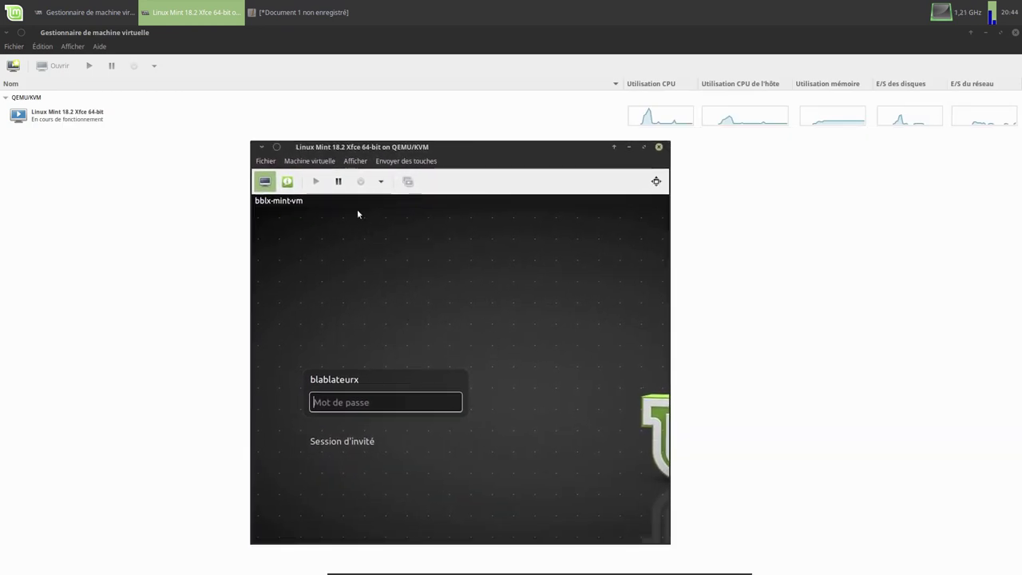
{"action": "left_click", "coordinate": [325, 162]}
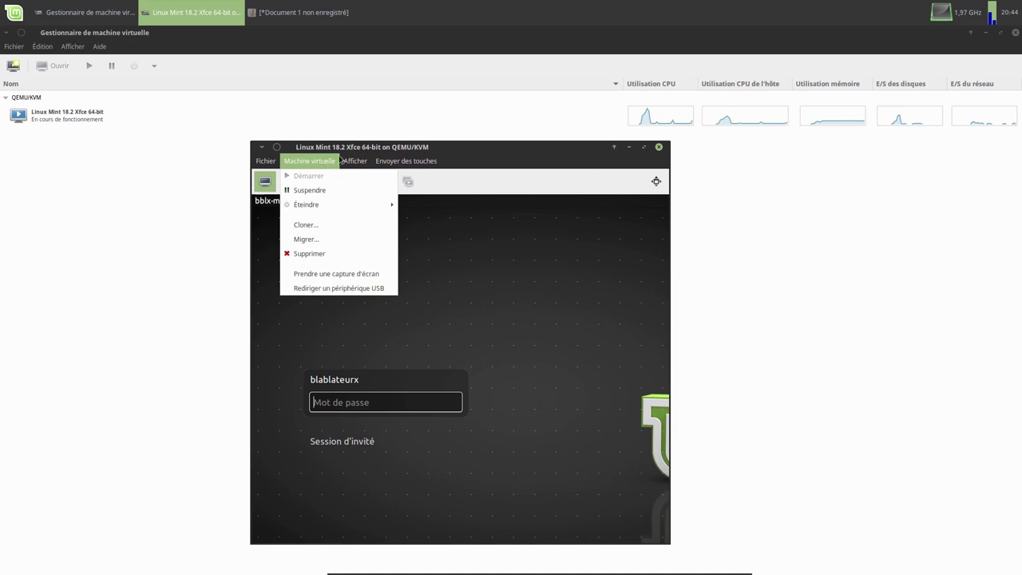
{"action": "mouse_move", "coordinate": [359, 160]}
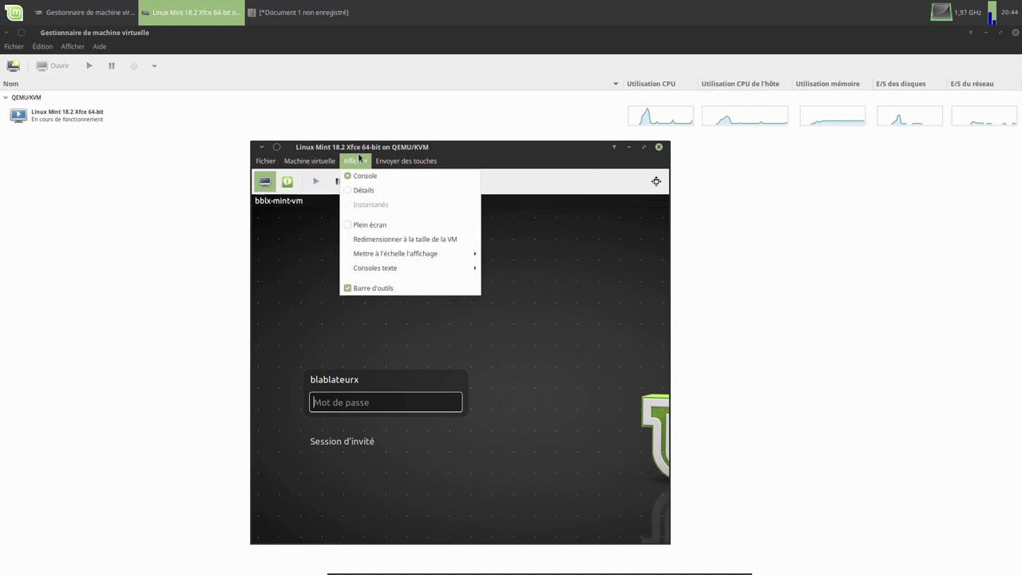
{"action": "left_click", "coordinate": [359, 244]}
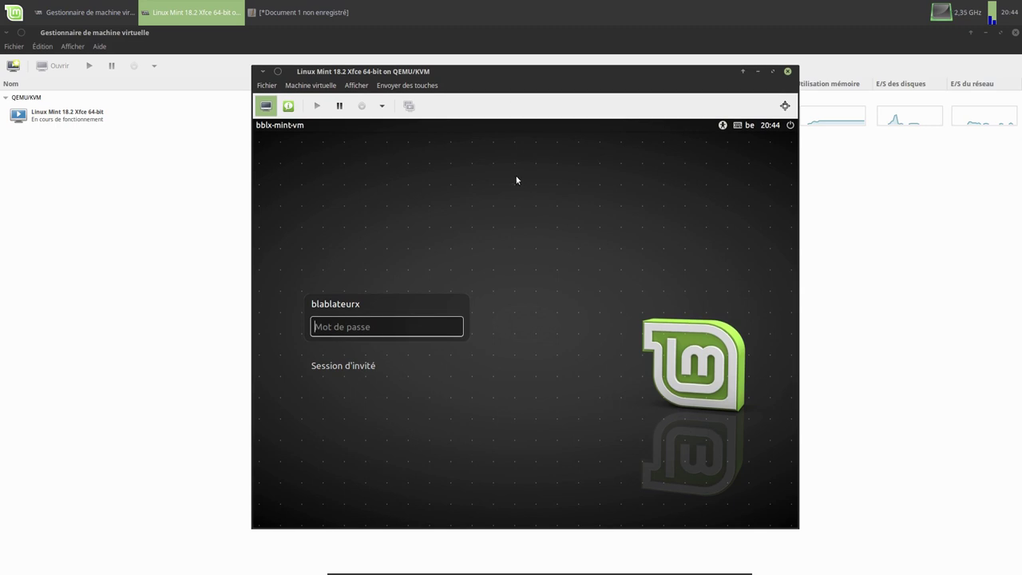
Tile the virtual machine manager over the left half of the desktop and place the VM window to its right
{"action": "double_click", "coordinate": [612, 41]}
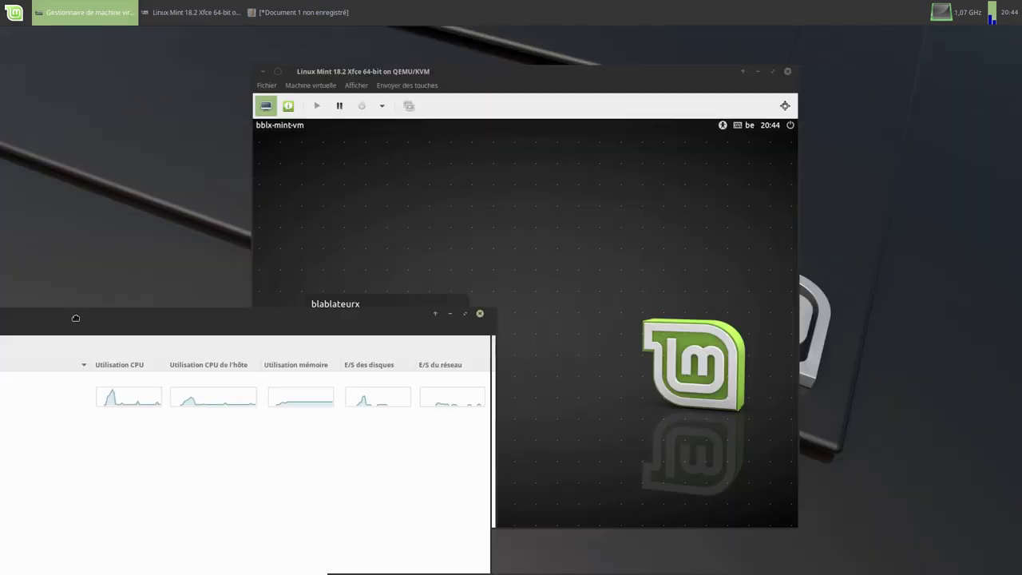
{"action": "left_click_drag", "start_coordinate": [1, 304], "coordinate": [2, 299]}
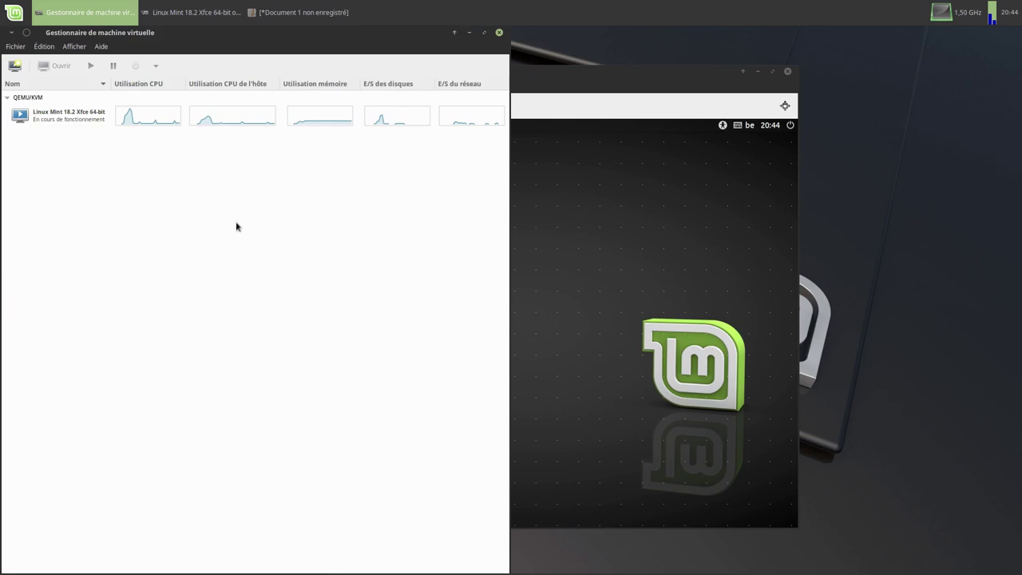
{"action": "left_click_drag", "start_coordinate": [566, 83], "coordinate": [807, 120]}
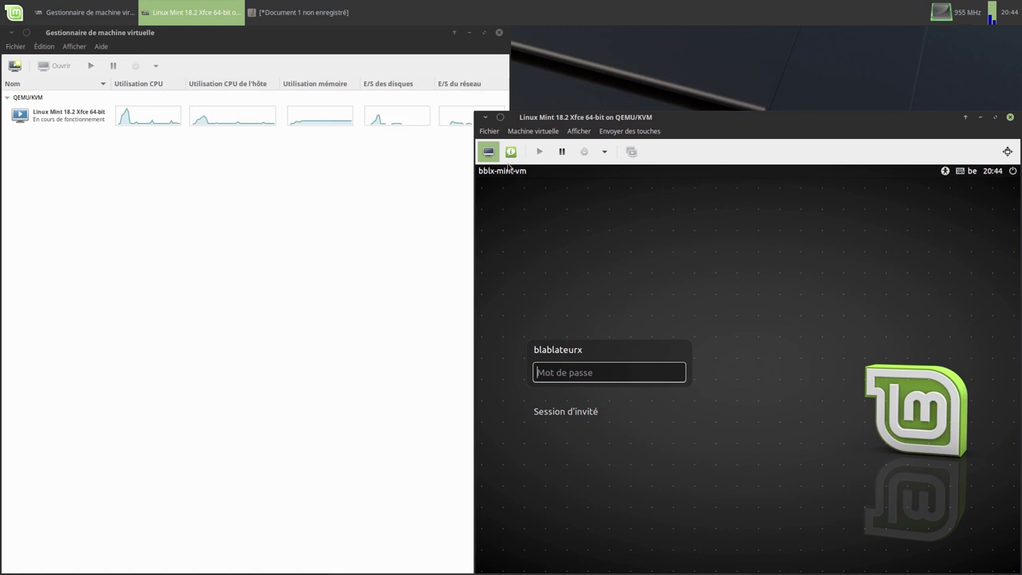
Review the VM window's machine actions, display scaling choices and the key combinations that can be sent to the guest
{"action": "left_click", "coordinate": [542, 132]}
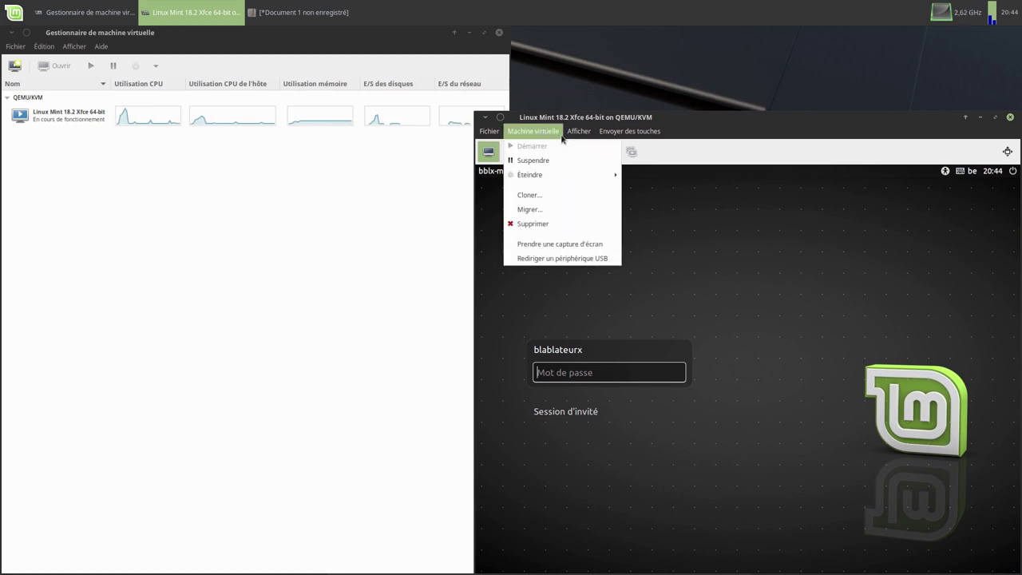
{"action": "mouse_move", "coordinate": [578, 131]}
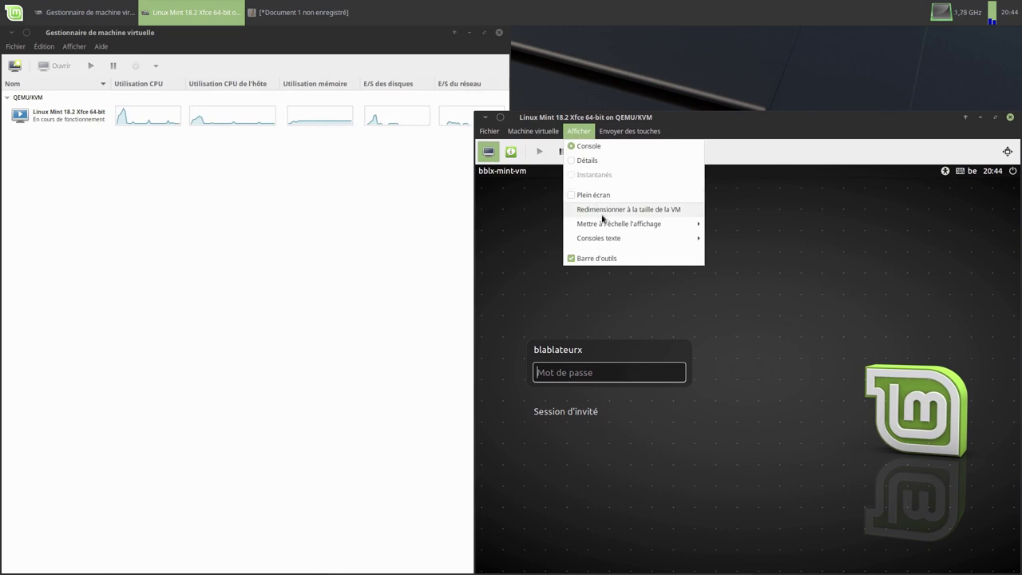
{"action": "mouse_move", "coordinate": [606, 227]}
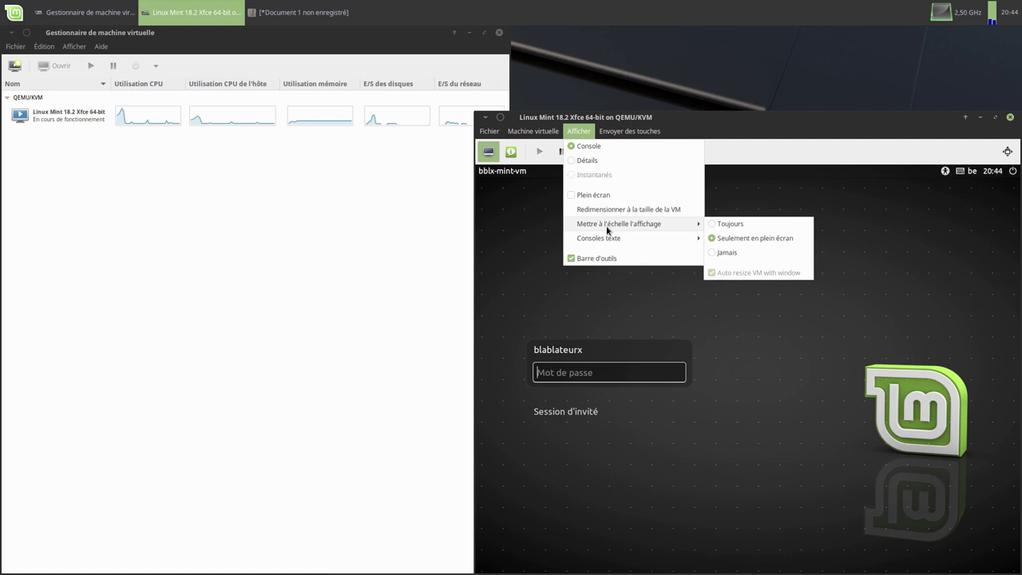
{"action": "mouse_move", "coordinate": [613, 242]}
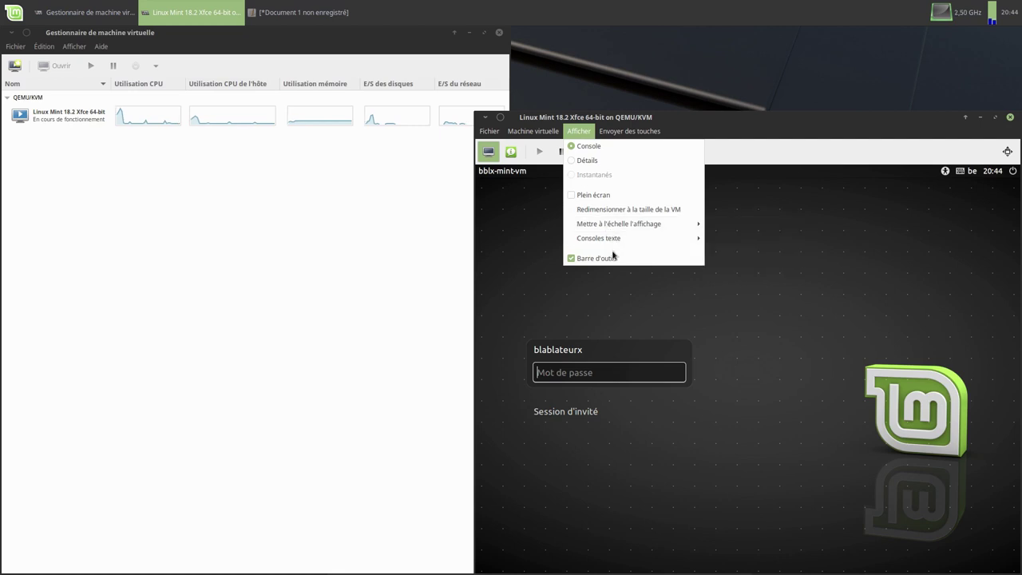
{"action": "mouse_move", "coordinate": [628, 140]}
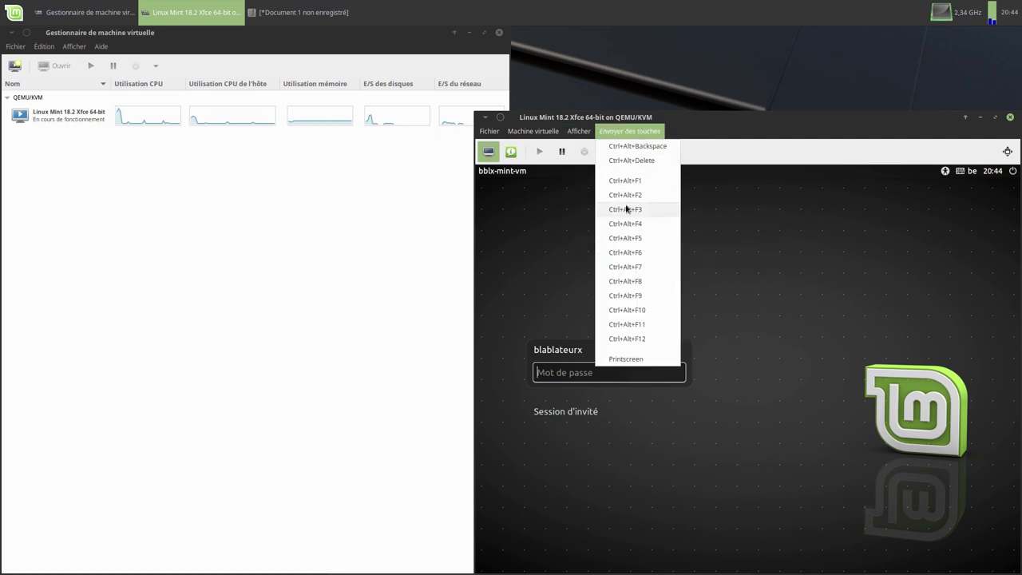
{"action": "left_click", "coordinate": [745, 122]}
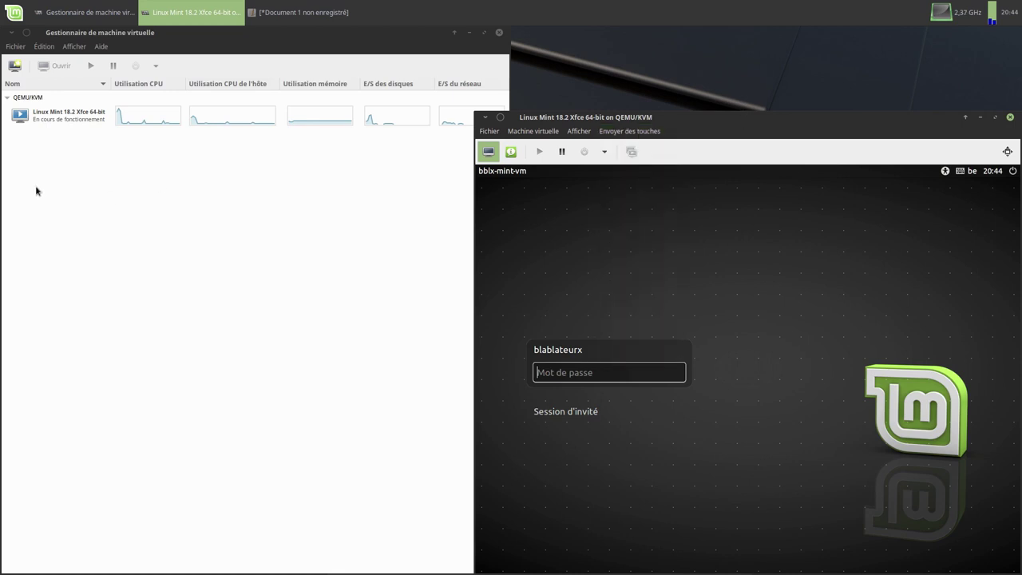
View the actions offered for Linux Mint 18.2 Xfce 64-bit in the manager's list and bring its window forward
{"action": "left_click", "coordinate": [60, 119]}
{"action": "right_click", "coordinate": [60, 120]}
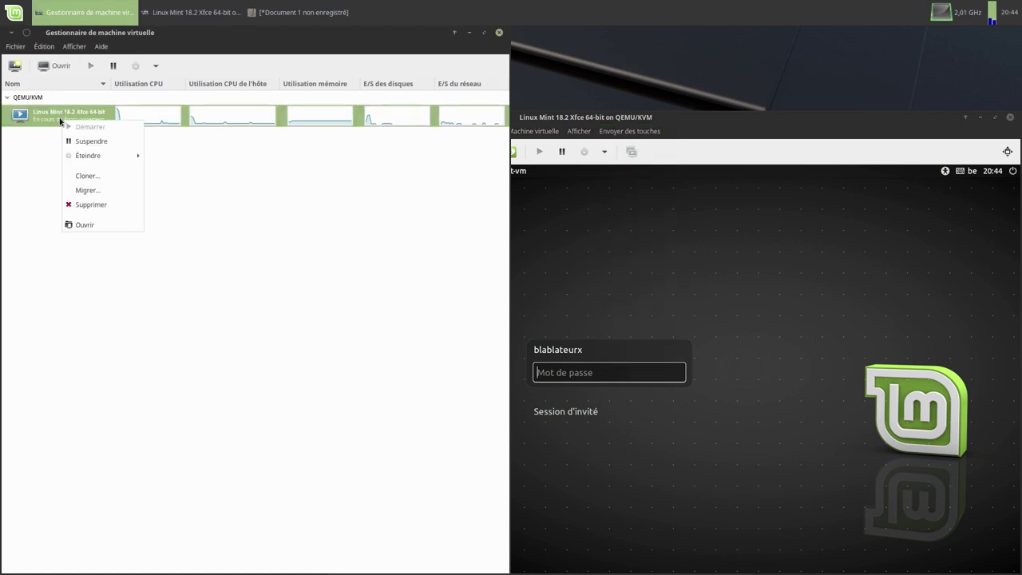
{"action": "left_click", "coordinate": [26, 187]}
{"action": "double_click", "coordinate": [56, 119]}
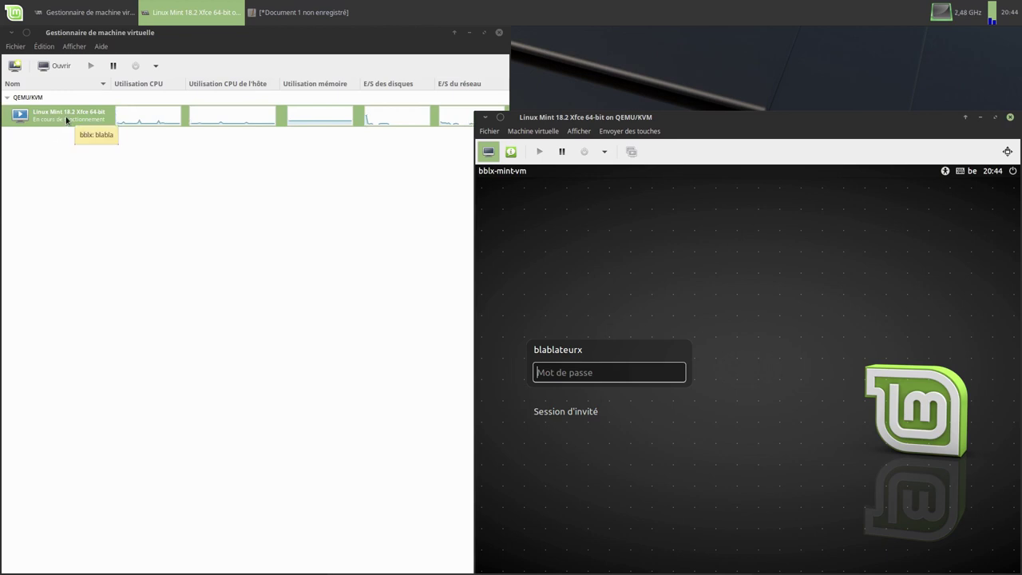
Inspect the VM's performance graphs and overview in its hardware details, returning to the graphical console
{"action": "left_click", "coordinate": [512, 153]}
{"action": "left_click", "coordinate": [520, 191]}
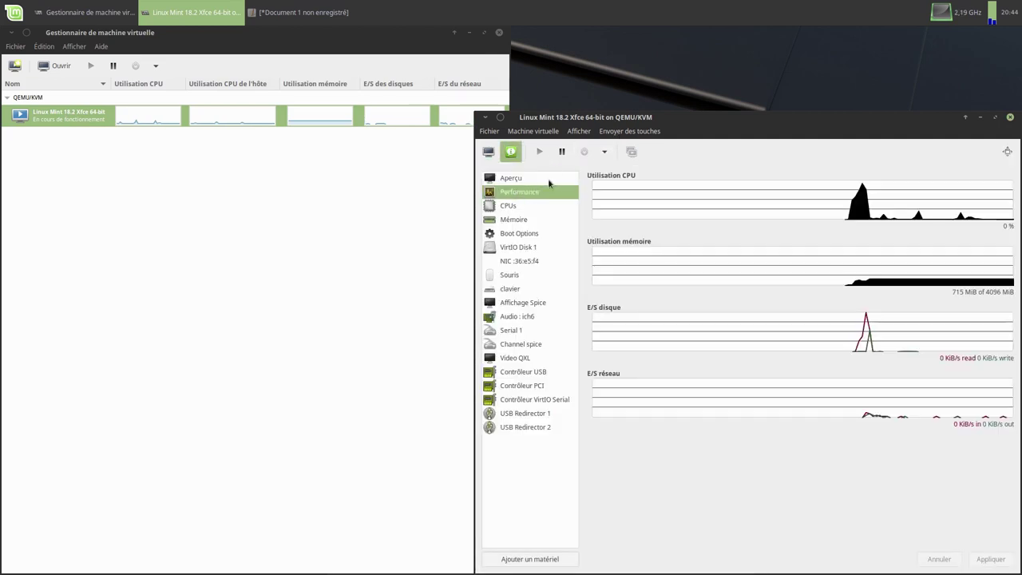
{"action": "left_click", "coordinate": [487, 156]}
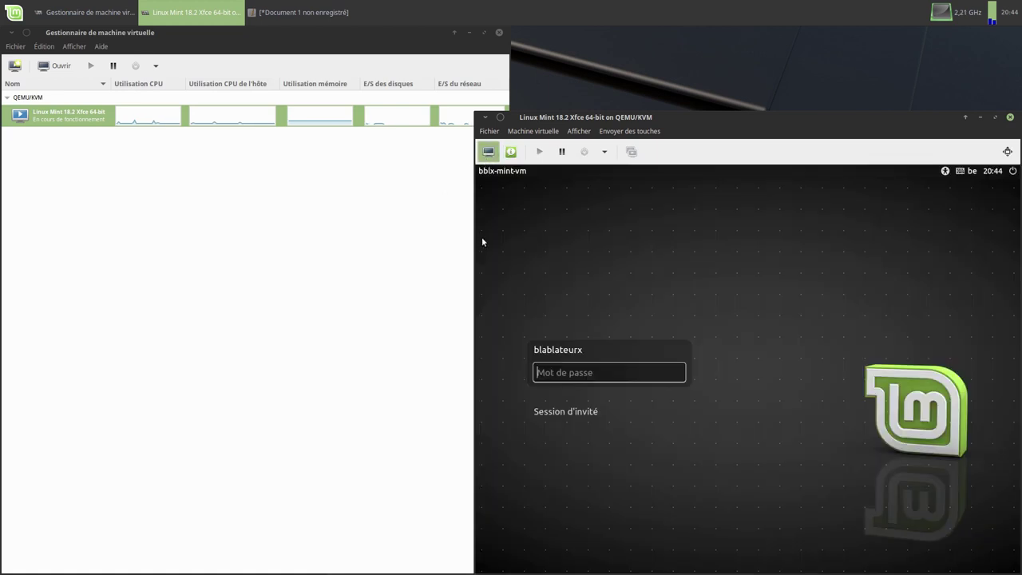
{"action": "left_click", "coordinate": [512, 153]}
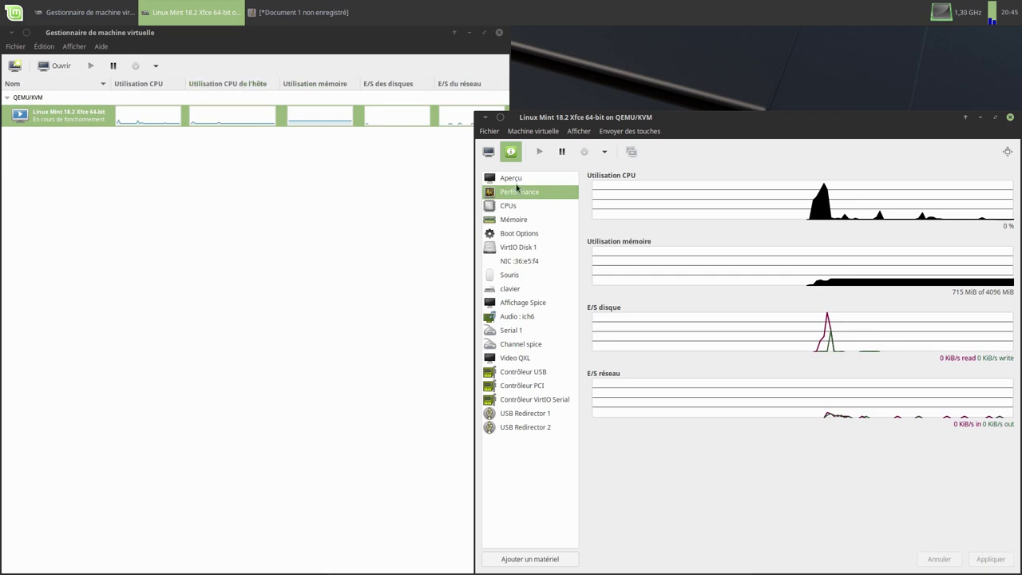
{"action": "left_click", "coordinate": [515, 181]}
{"action": "left_click", "coordinate": [488, 151]}
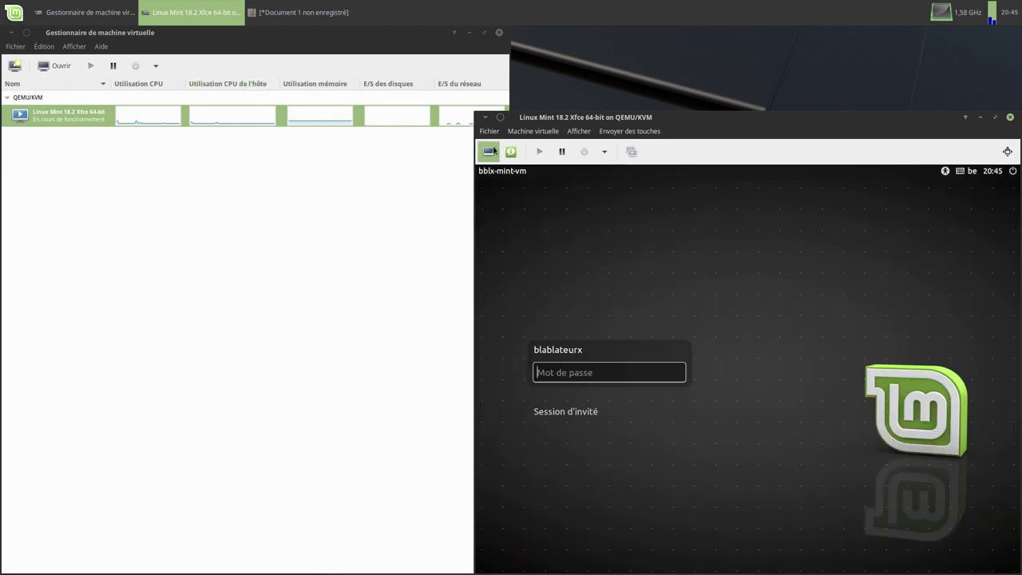
Move the VM window to the middle of the desktop and log in to the guest with the account password
{"action": "left_click_drag", "start_coordinate": [641, 118], "coordinate": [415, 82]}
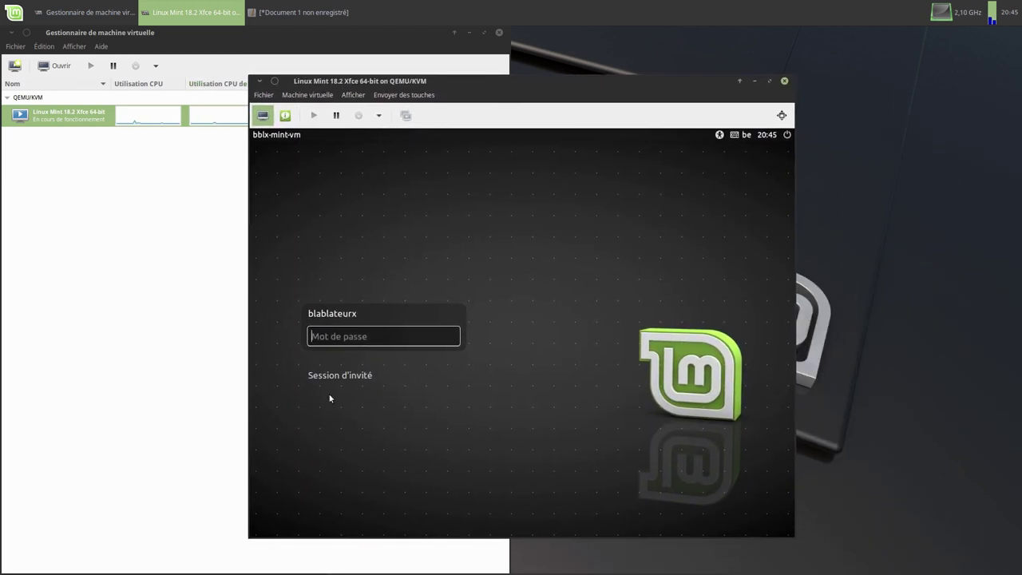
{"action": "type", "text": "a"}
{"action": "key", "text": "Return"}
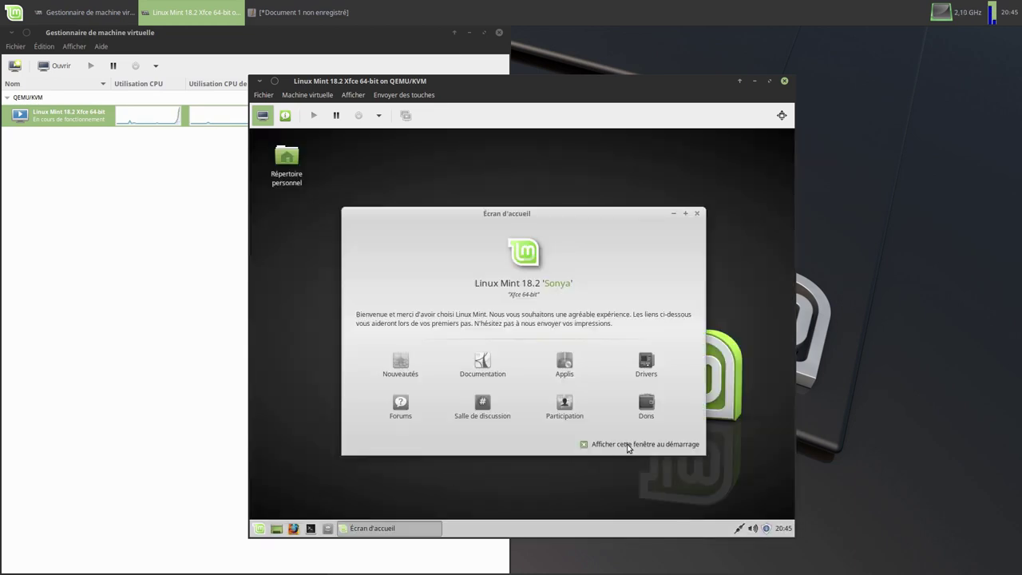
Close the guest's welcome screen and open its file manager and a terminal
{"action": "left_click", "coordinate": [696, 214]}
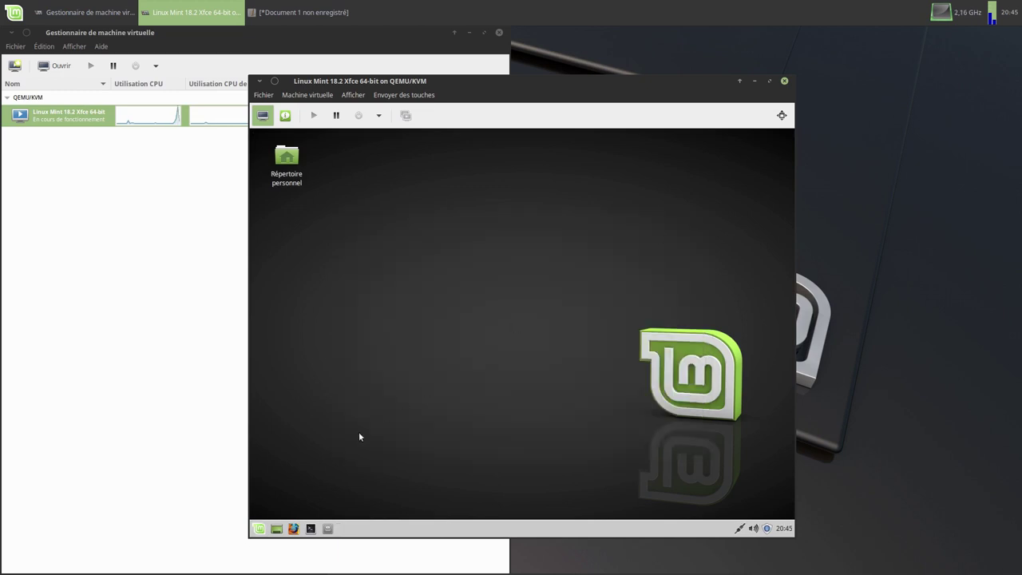
{"action": "left_click", "coordinate": [328, 528]}
{"action": "left_click", "coordinate": [311, 528]}
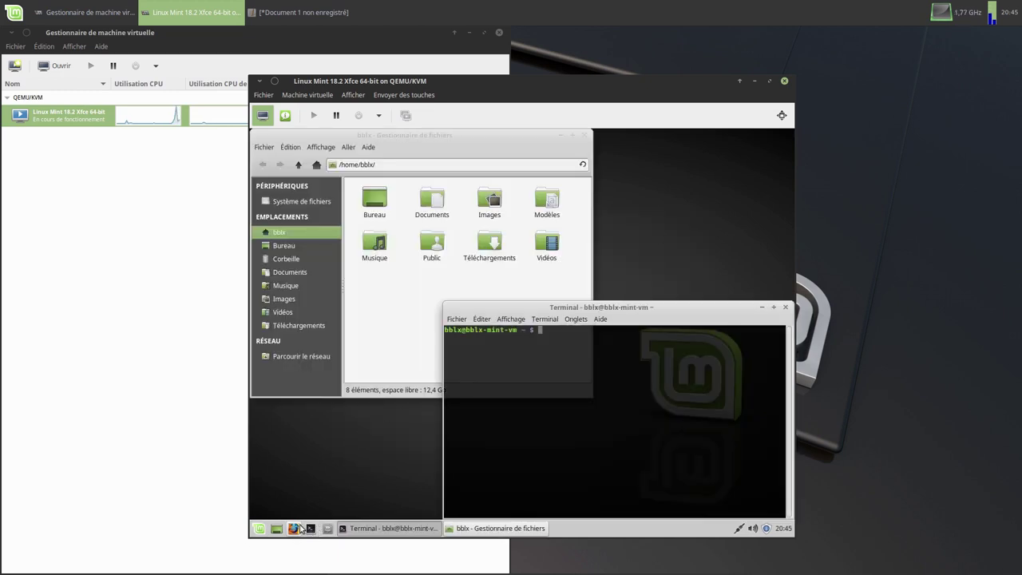
Launch the Calculatrice accessory in the guest
{"action": "left_click", "coordinate": [258, 528]}
{"action": "left_click", "coordinate": [284, 352]}
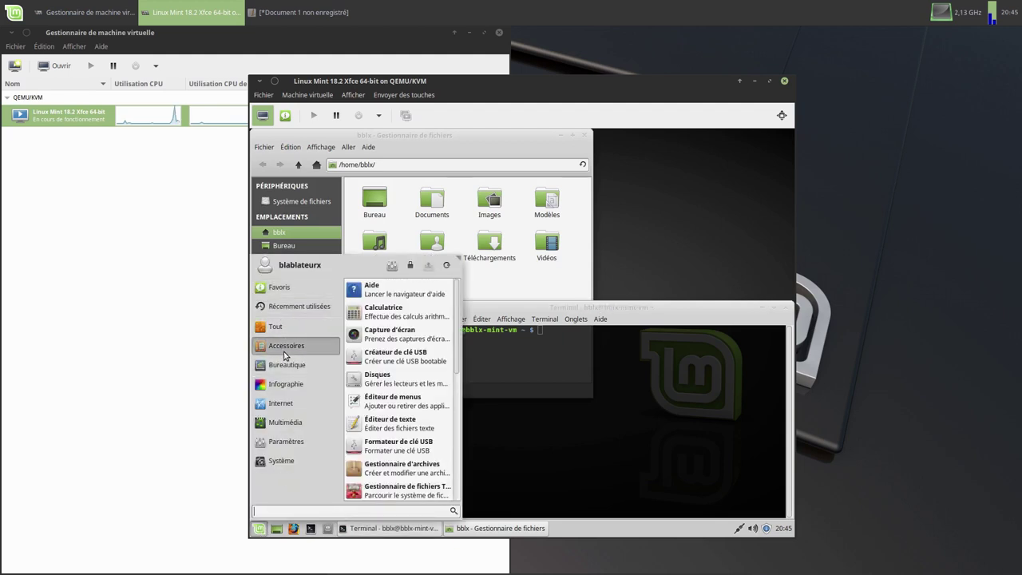
{"action": "left_click", "coordinate": [381, 319]}
Move the VM window clear of the manager's usage graphs and launch LibreOffice from the guest's Bureautique applications
{"action": "left_click", "coordinate": [259, 528]}
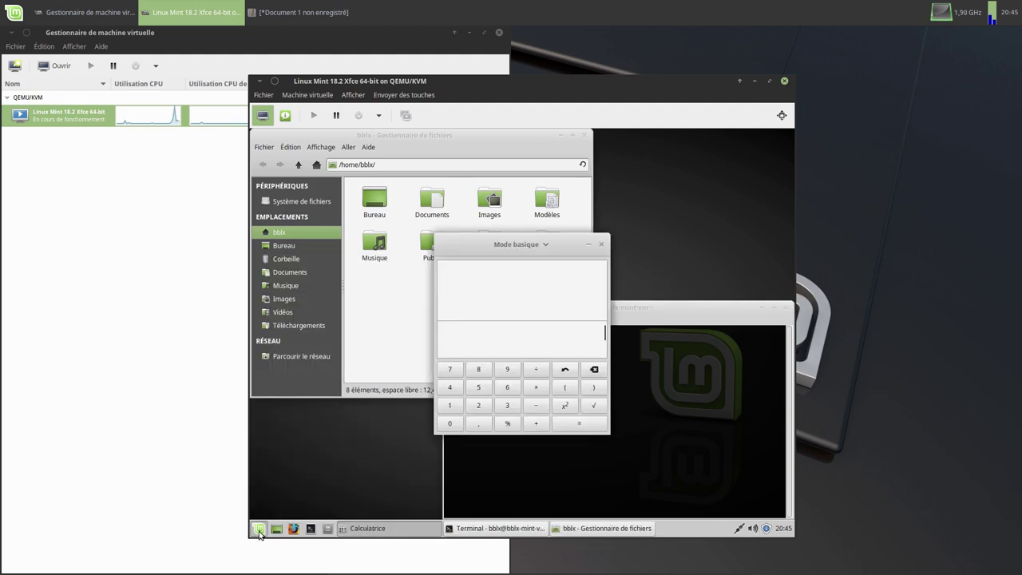
{"action": "left_click_drag", "start_coordinate": [544, 90], "coordinate": [770, 124]}
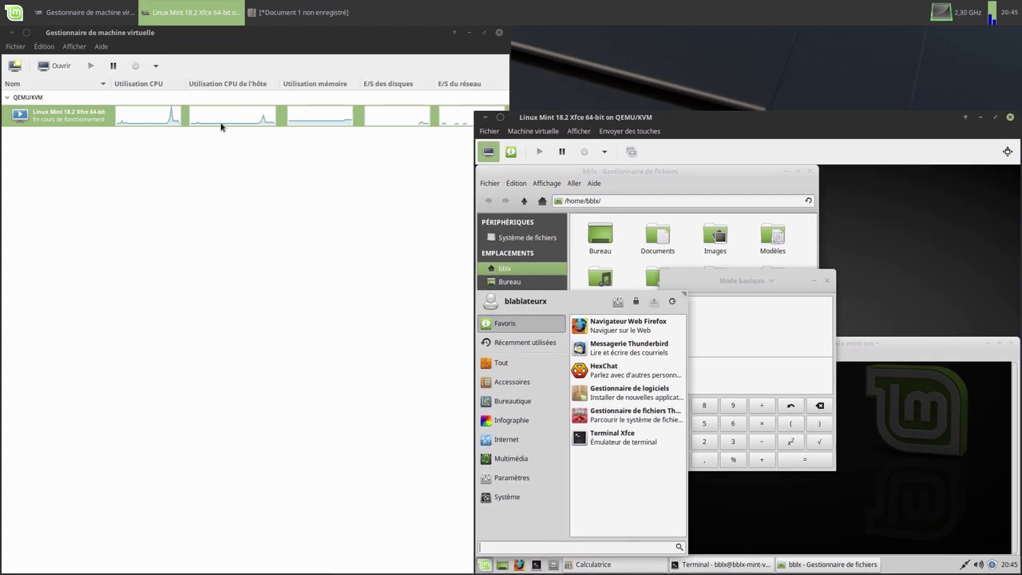
{"action": "left_click", "coordinate": [524, 420]}
{"action": "left_click", "coordinate": [516, 402]}
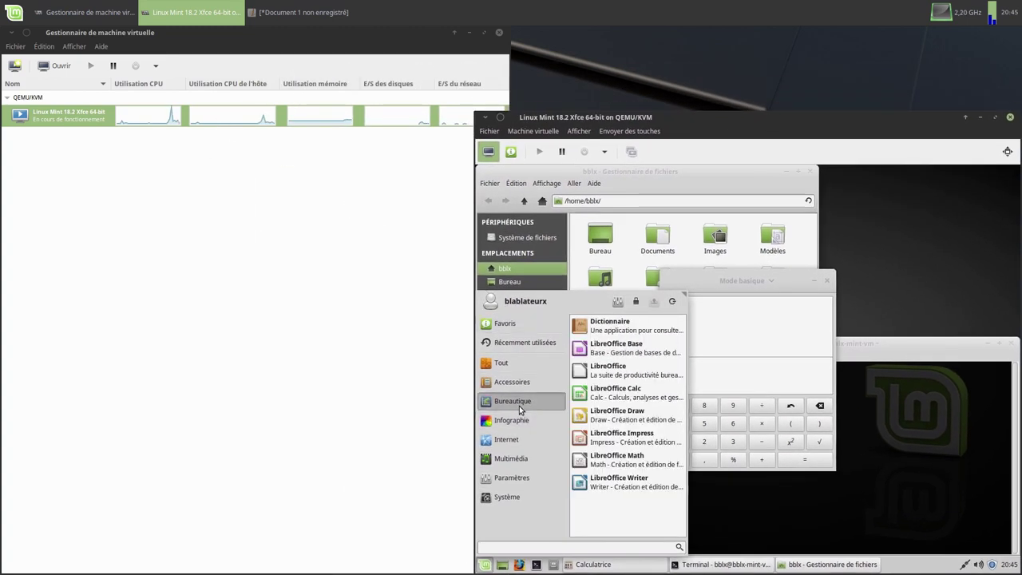
{"action": "left_click", "coordinate": [609, 389]}
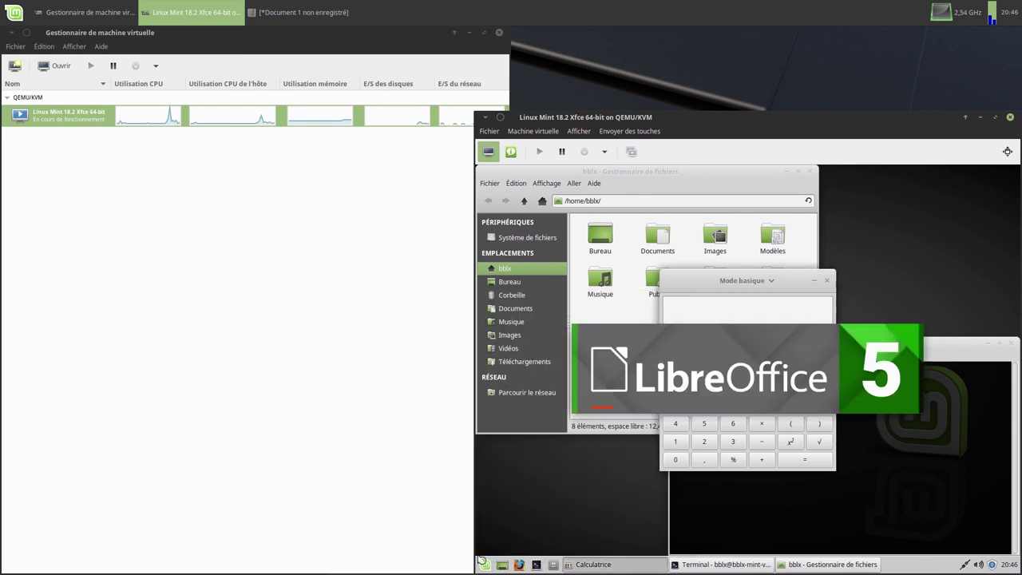
Launch the GIMP image editor from the guest's Infographie applications
{"action": "left_click", "coordinate": [485, 564]}
{"action": "left_click", "coordinate": [532, 422]}
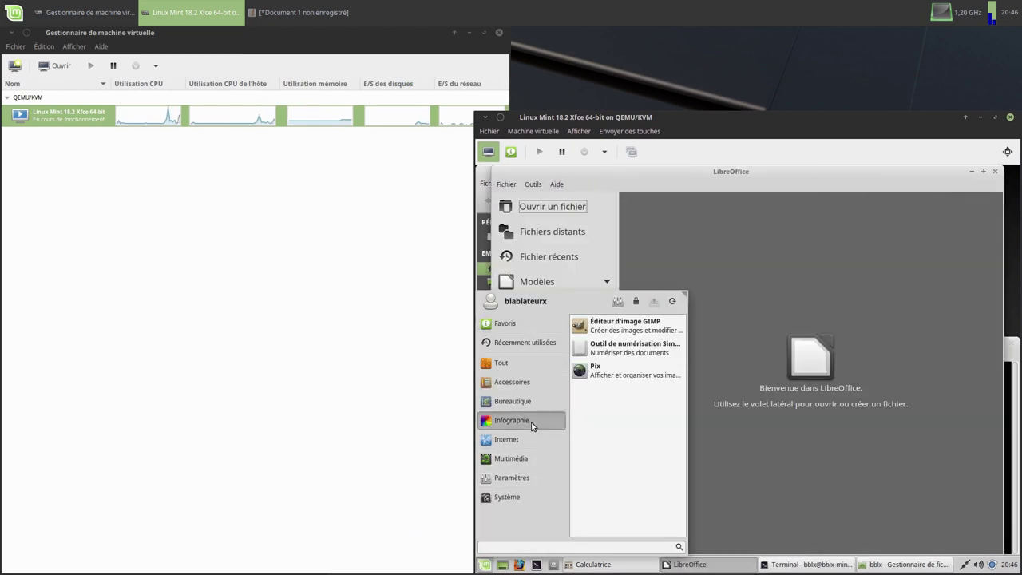
{"action": "left_click", "coordinate": [615, 324]}
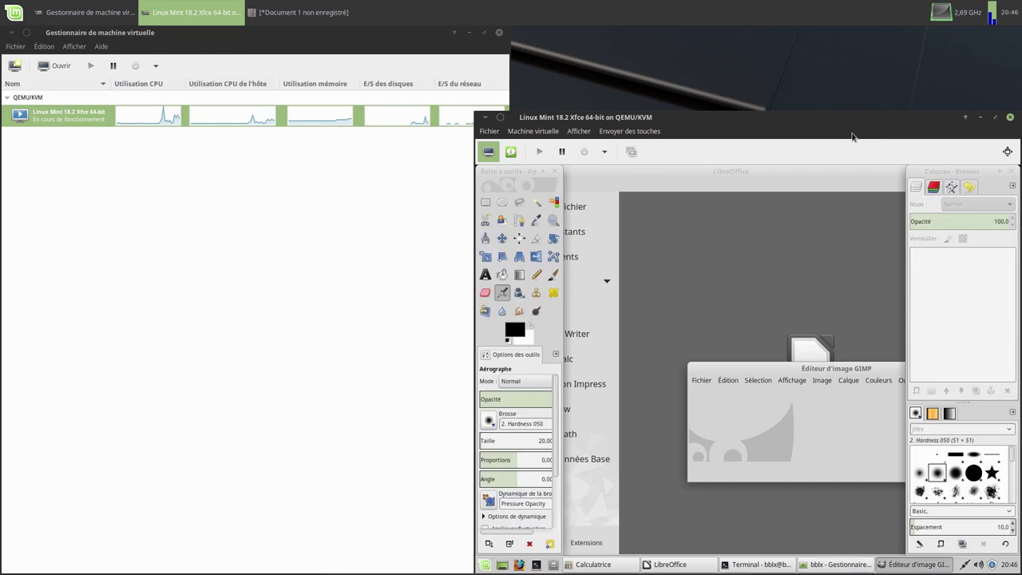
Close the VM's console window and maximize the virtual machine manager
{"action": "left_click", "coordinate": [1011, 118]}
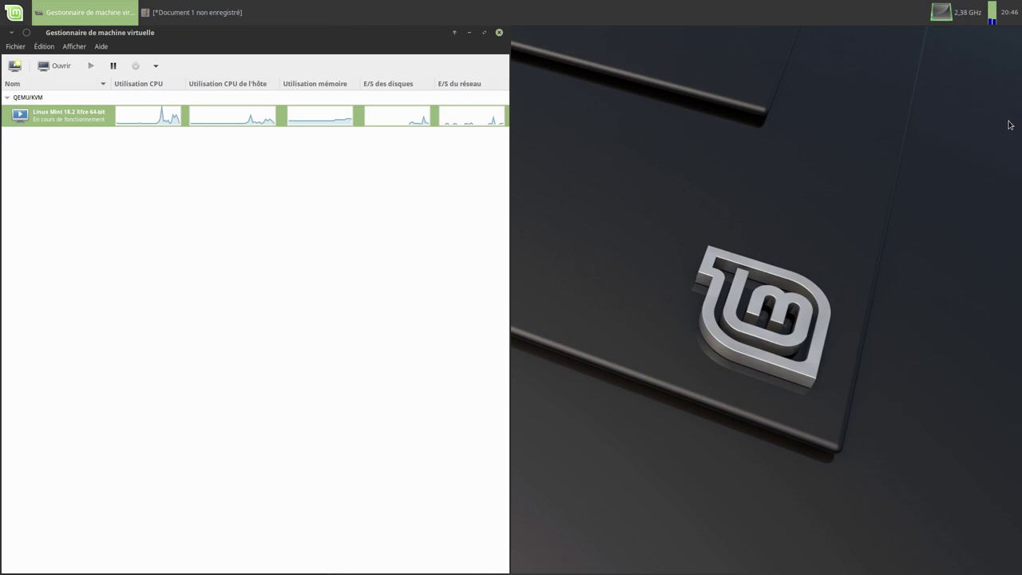
{"action": "left_click", "coordinate": [484, 34]}
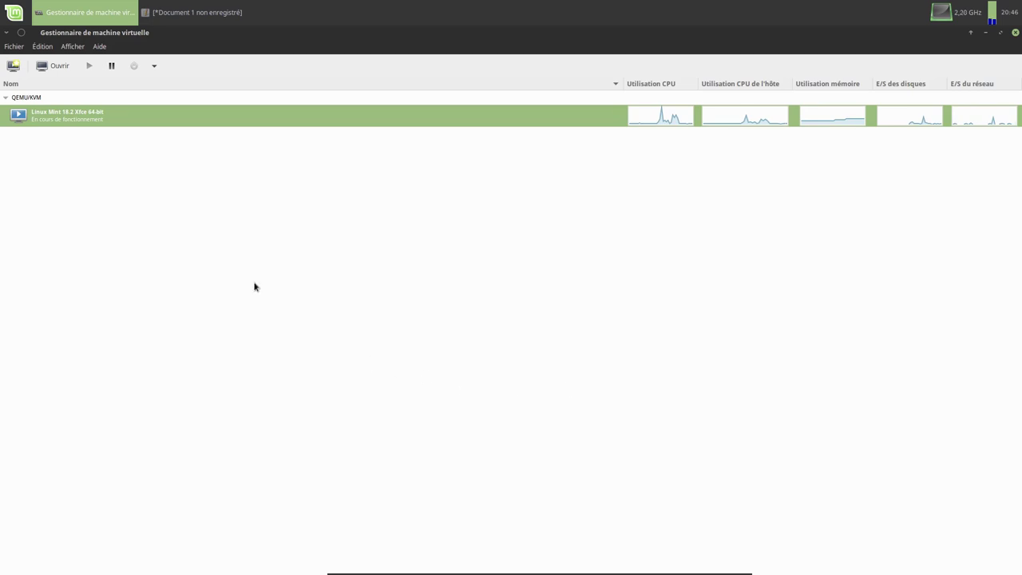
View the shutdown options offered for Linux Mint 18.2 Xfce 64-bit in the manager's list
{"action": "right_click", "coordinate": [131, 121]}
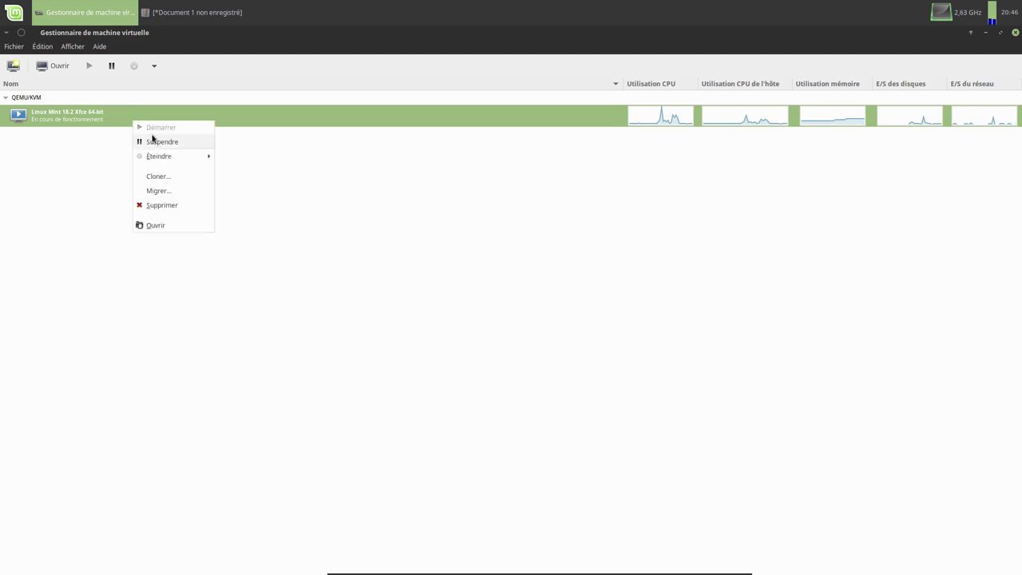
{"action": "mouse_move", "coordinate": [164, 157]}
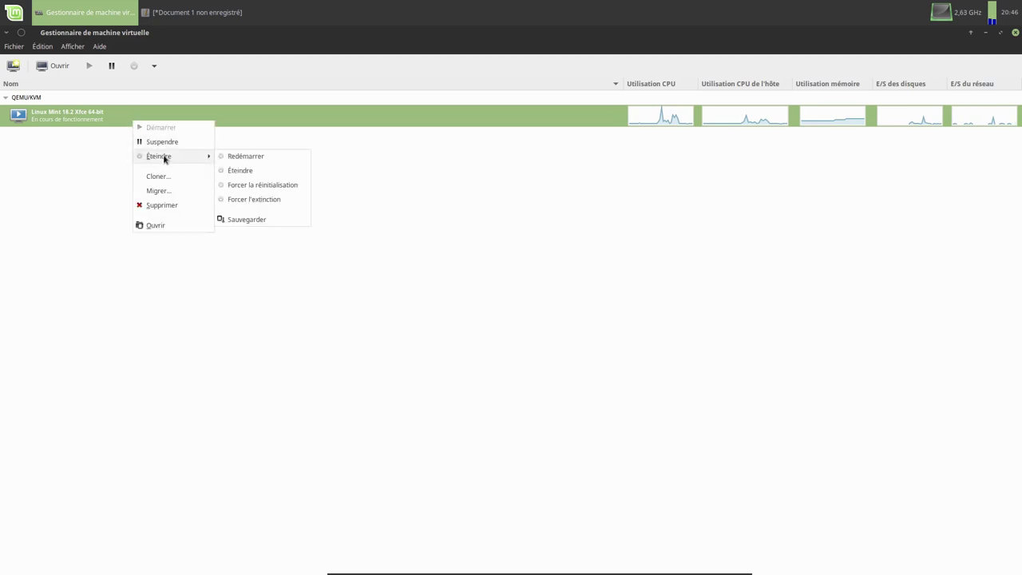
{"action": "left_click", "coordinate": [293, 200]}
{"action": "left_click", "coordinate": [580, 372]}
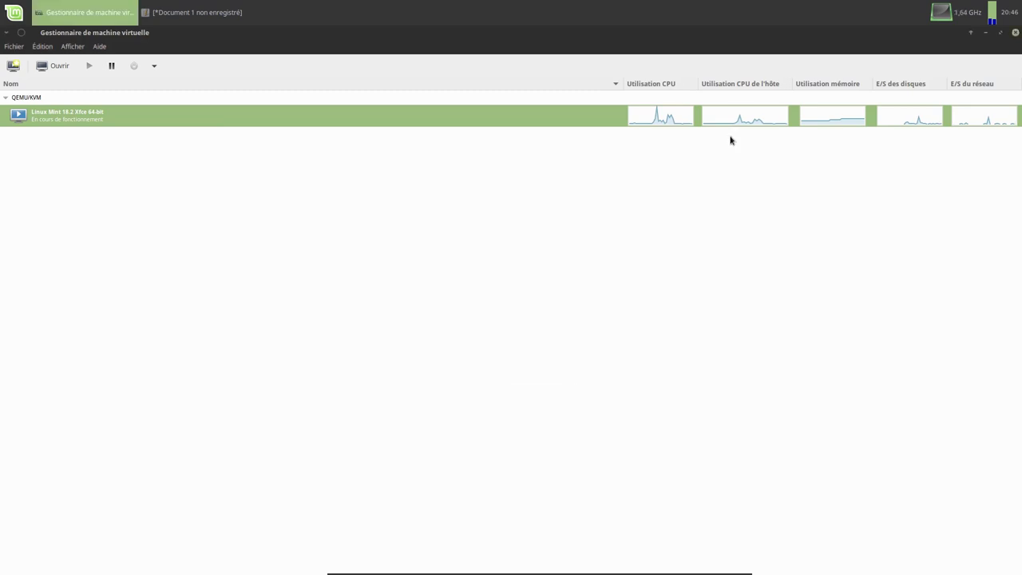